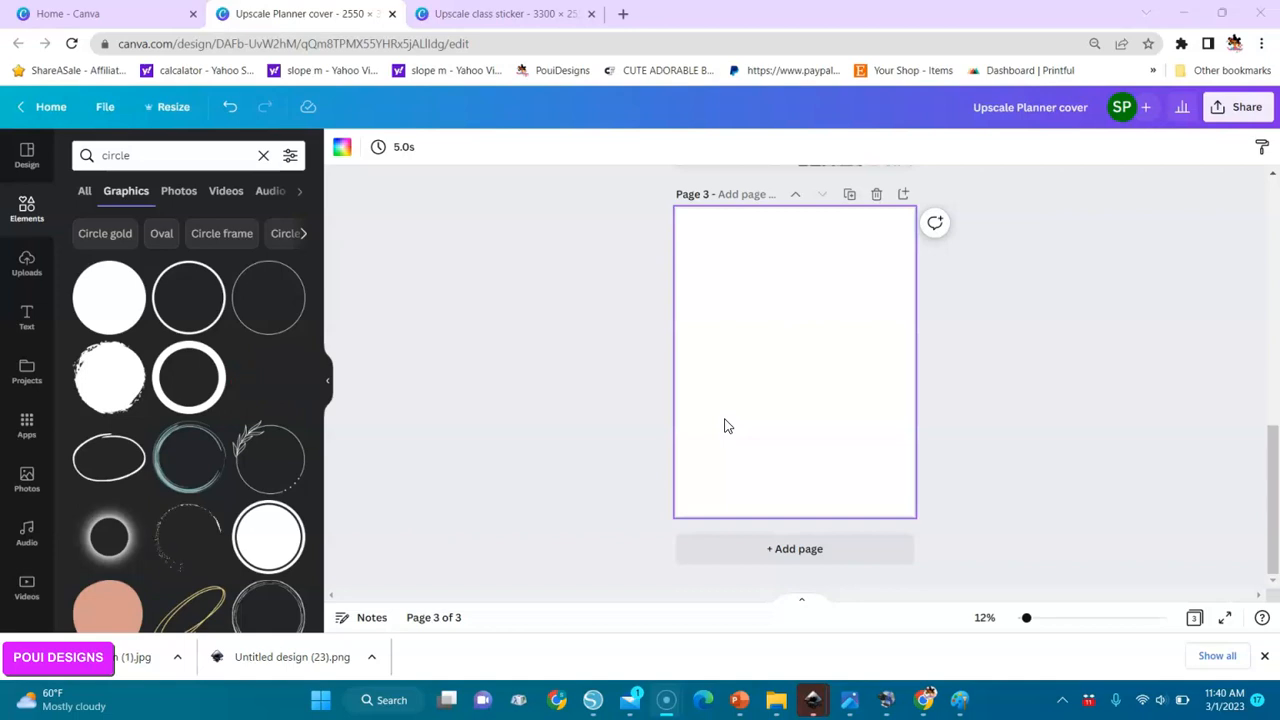
# Upload the image "Beautiful brown skin woman closeup protrait (1)" from Downloads and place the uploaded picture of the standing woman on page 3.
pyautogui.click(29, 266)
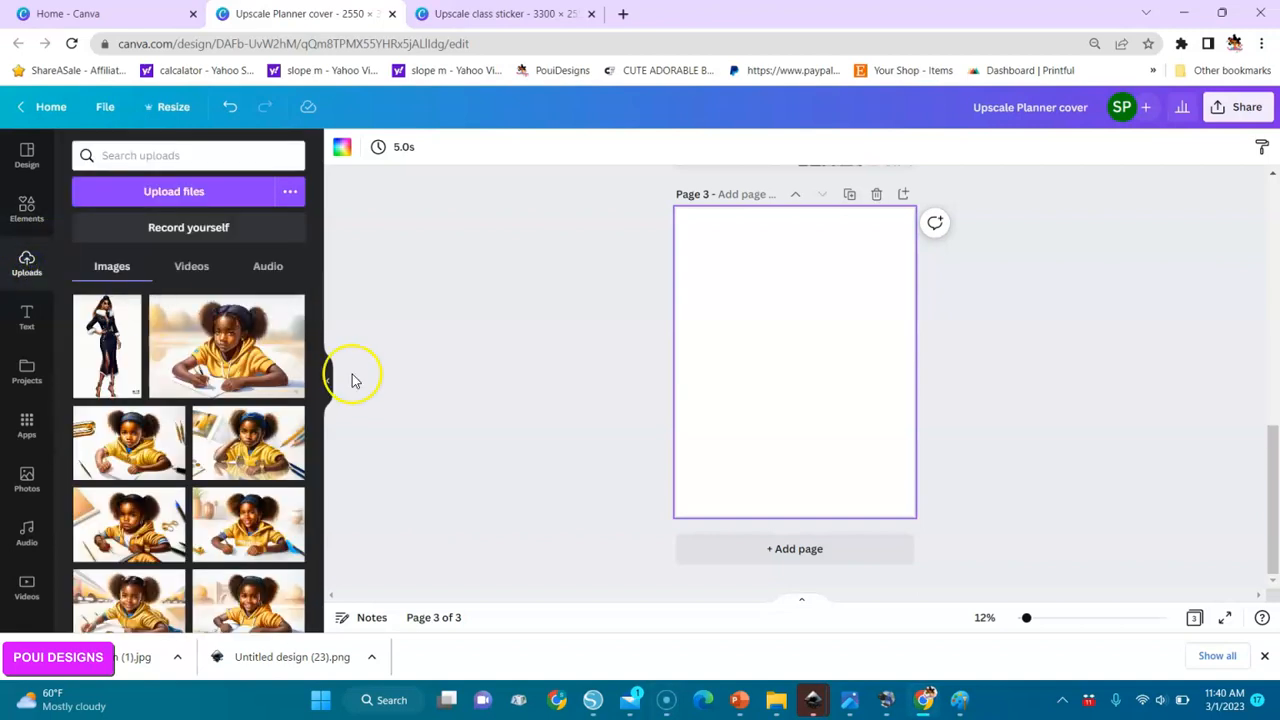
pyautogui.click(197, 197)
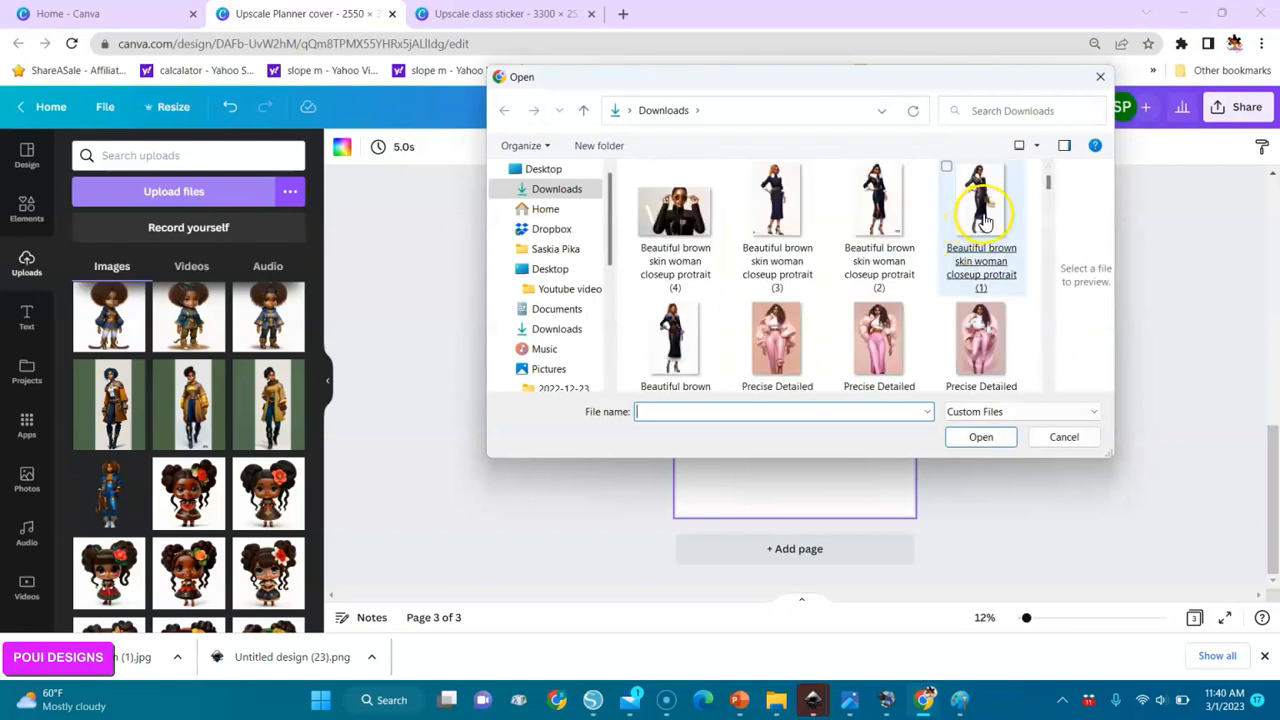
pyautogui.doubleClick(980, 205)
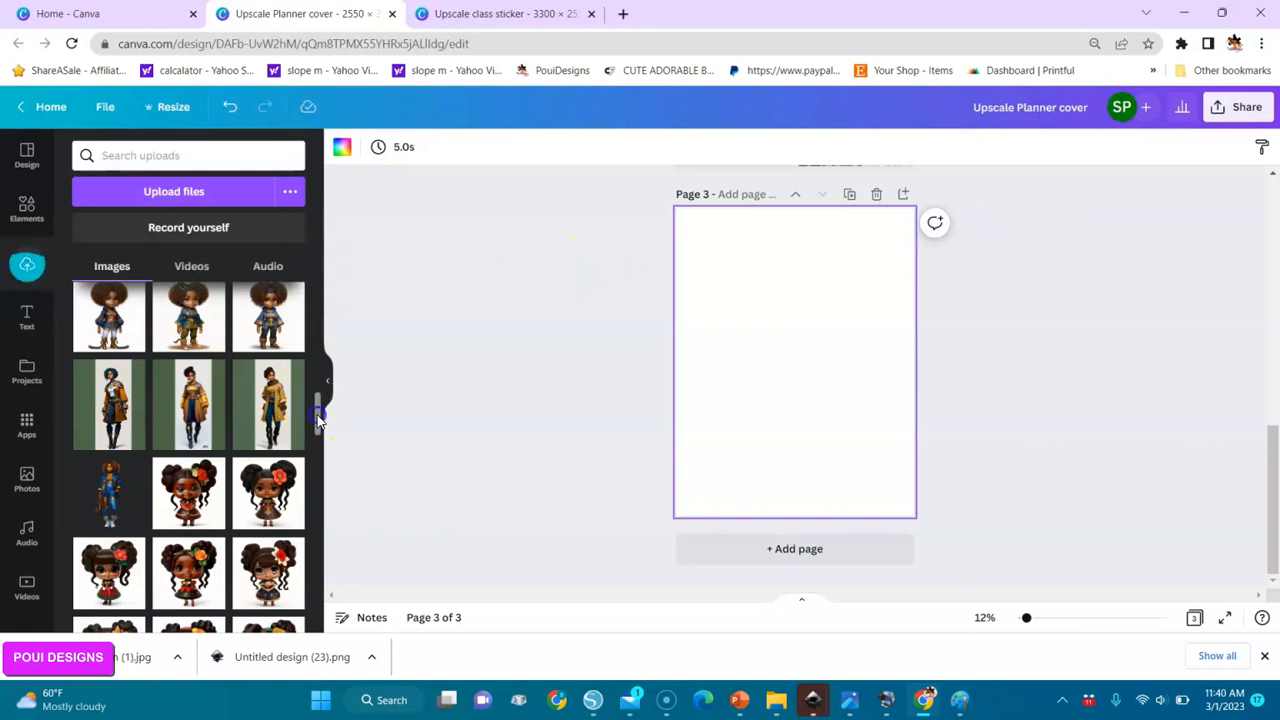
pyautogui.moveTo(317, 420); pyautogui.dragTo(319, 295)
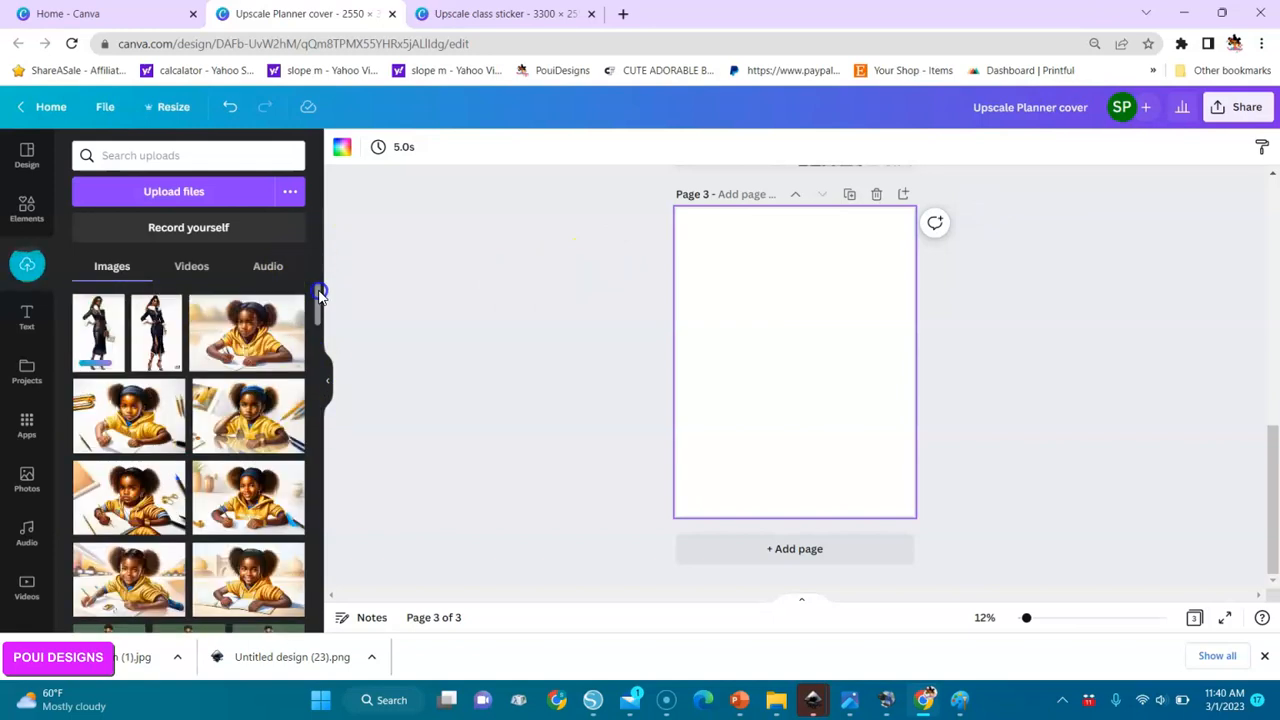
pyautogui.click(98, 335)
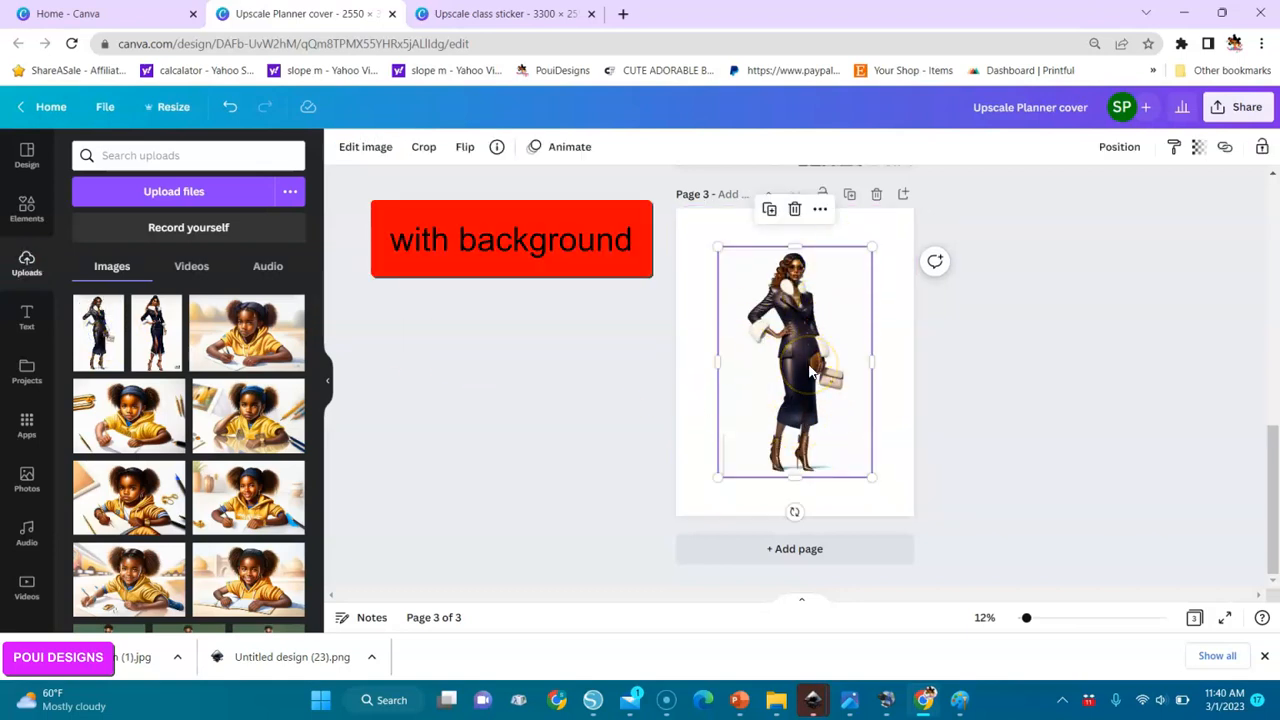
# Remove the background from the woman's image with BG Remover and apply the result.
pyautogui.click(362, 150)
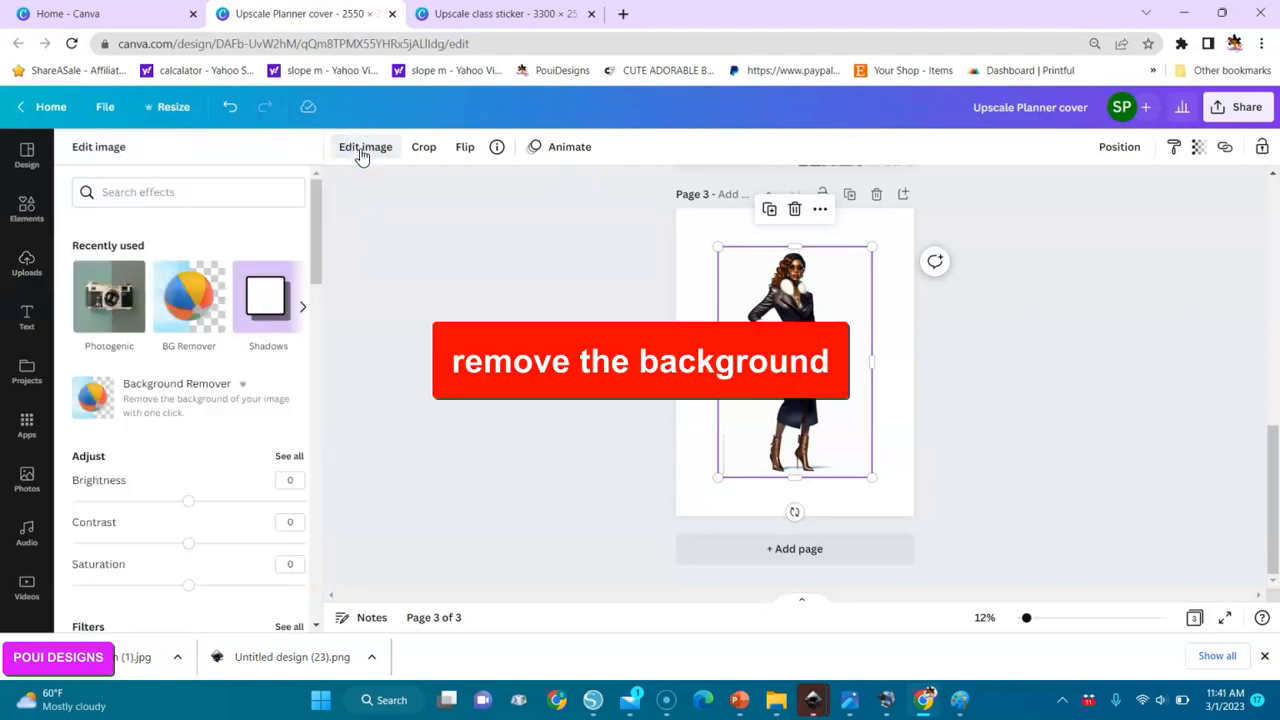
pyautogui.click(197, 317)
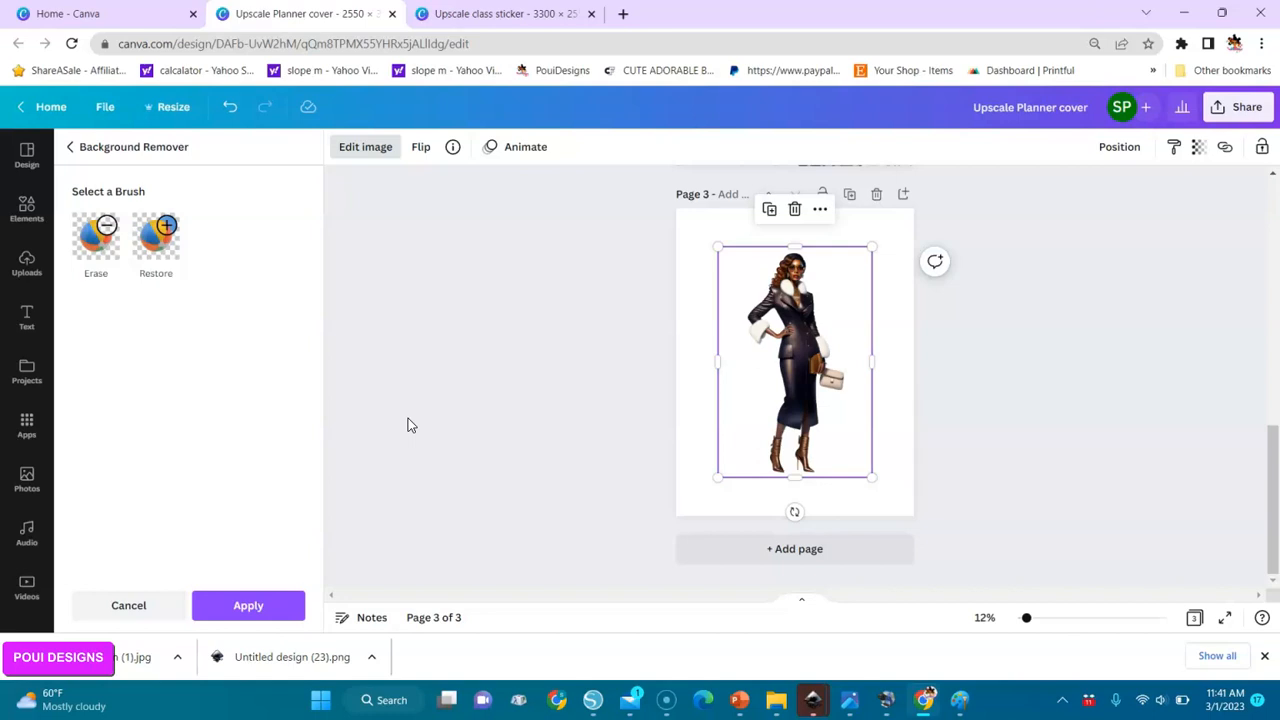
pyautogui.click(250, 608)
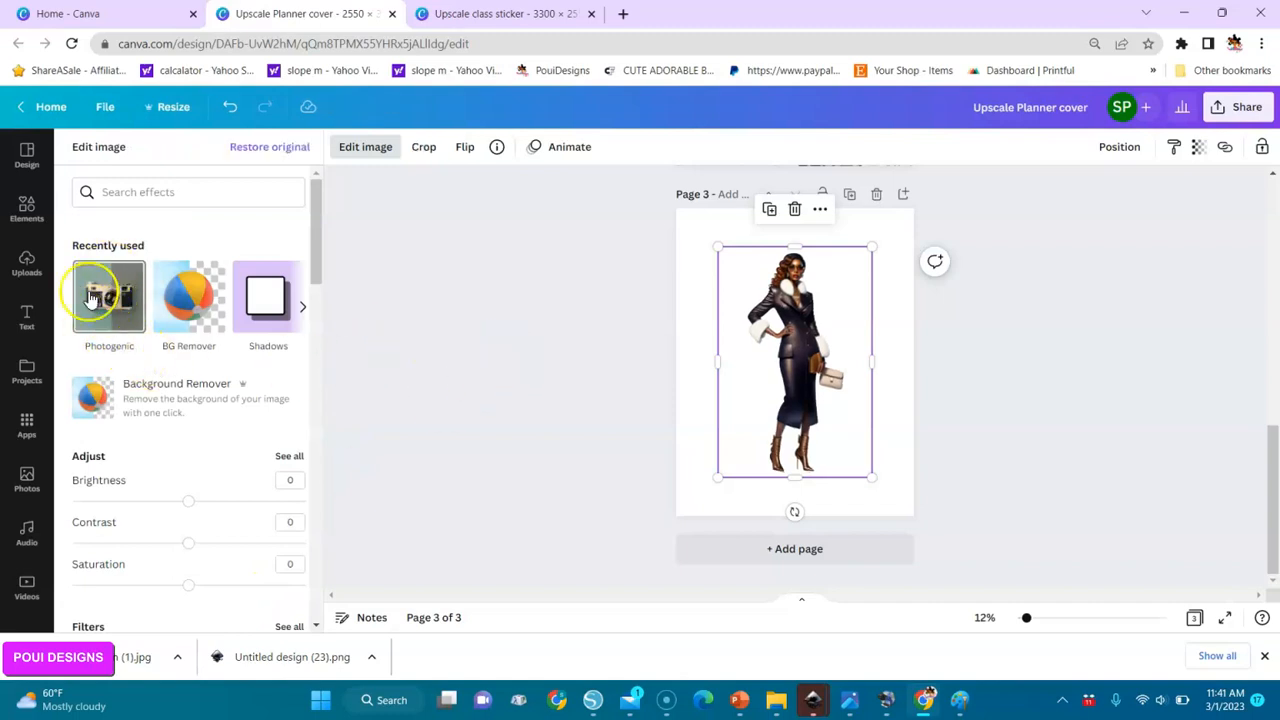
# Apply the Natural Fresco filter from the Photogenic effects to the woman's image.
pyautogui.click(113, 296)
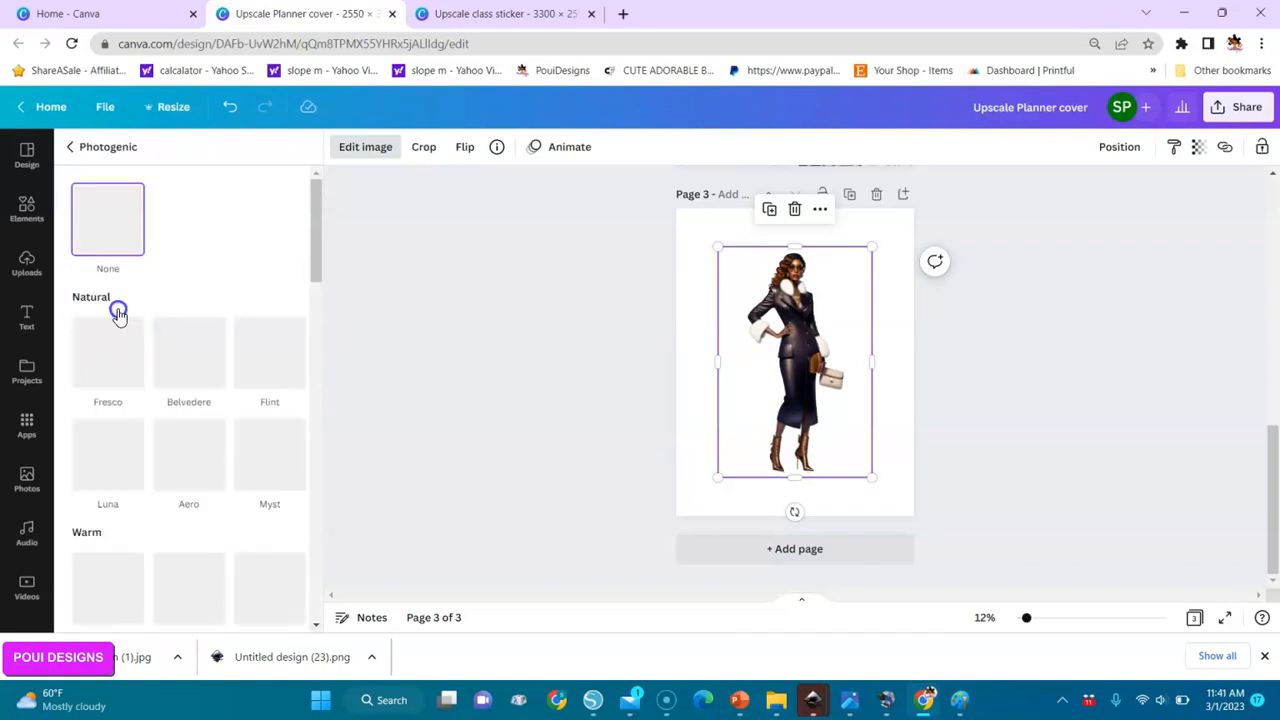
pyautogui.click(117, 358)
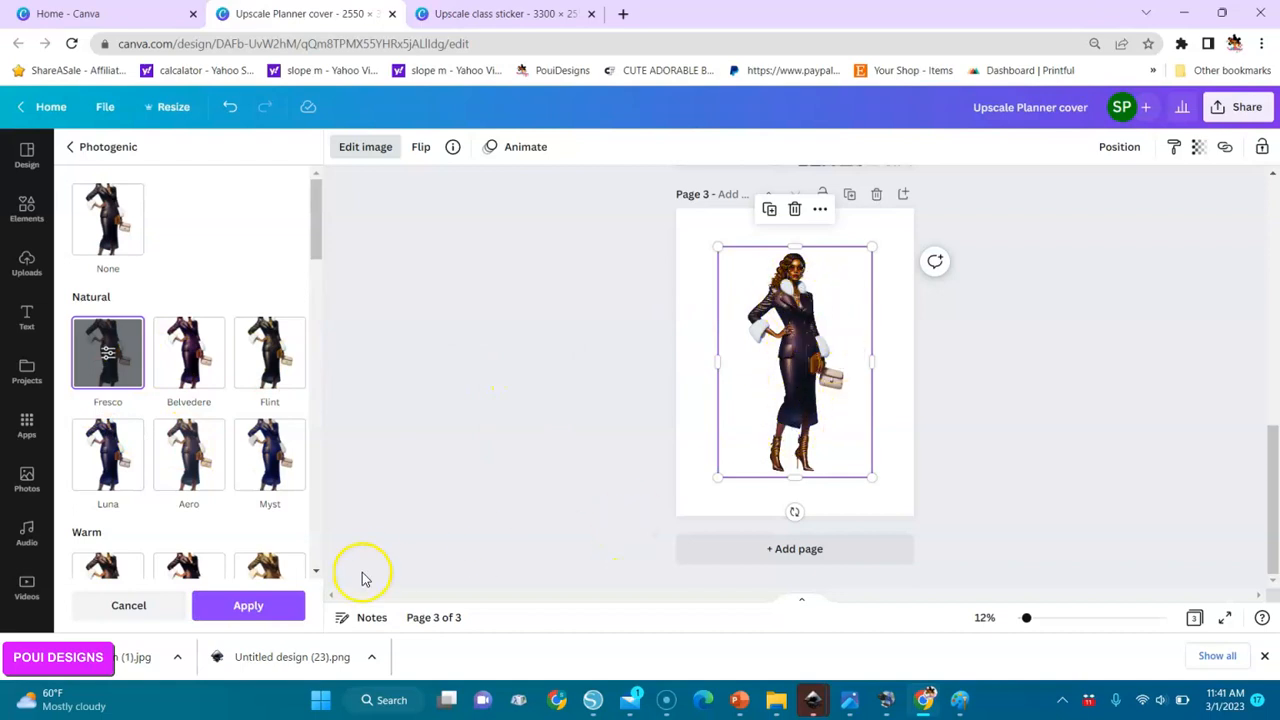
pyautogui.click(240, 607)
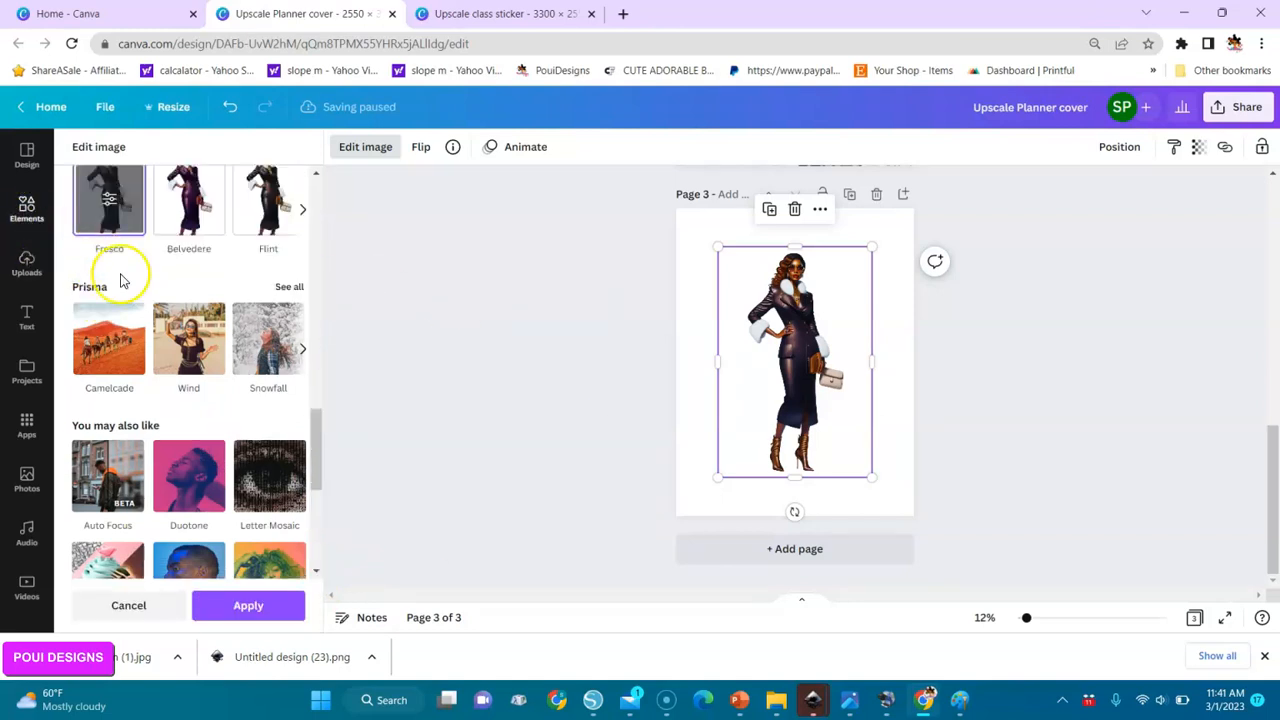
# Add a new page after page 3 and insert a square shape on it.
pyautogui.click(803, 552)
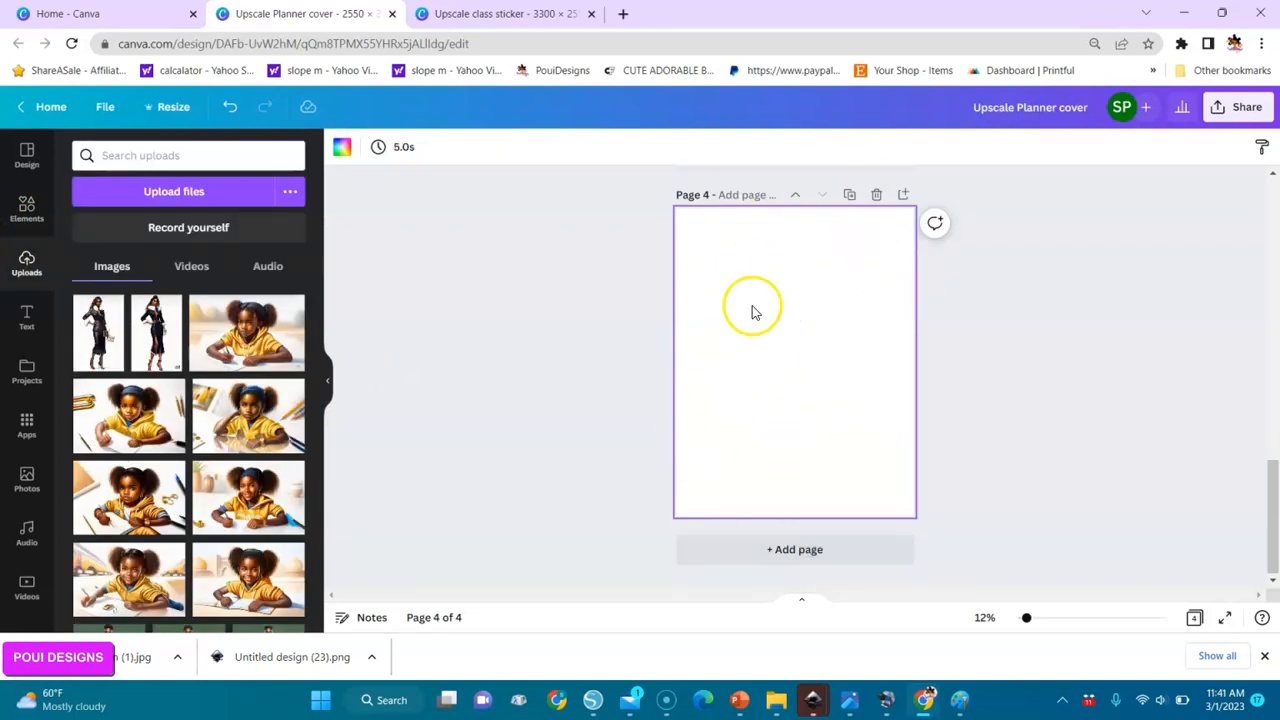
pyautogui.click(27, 210)
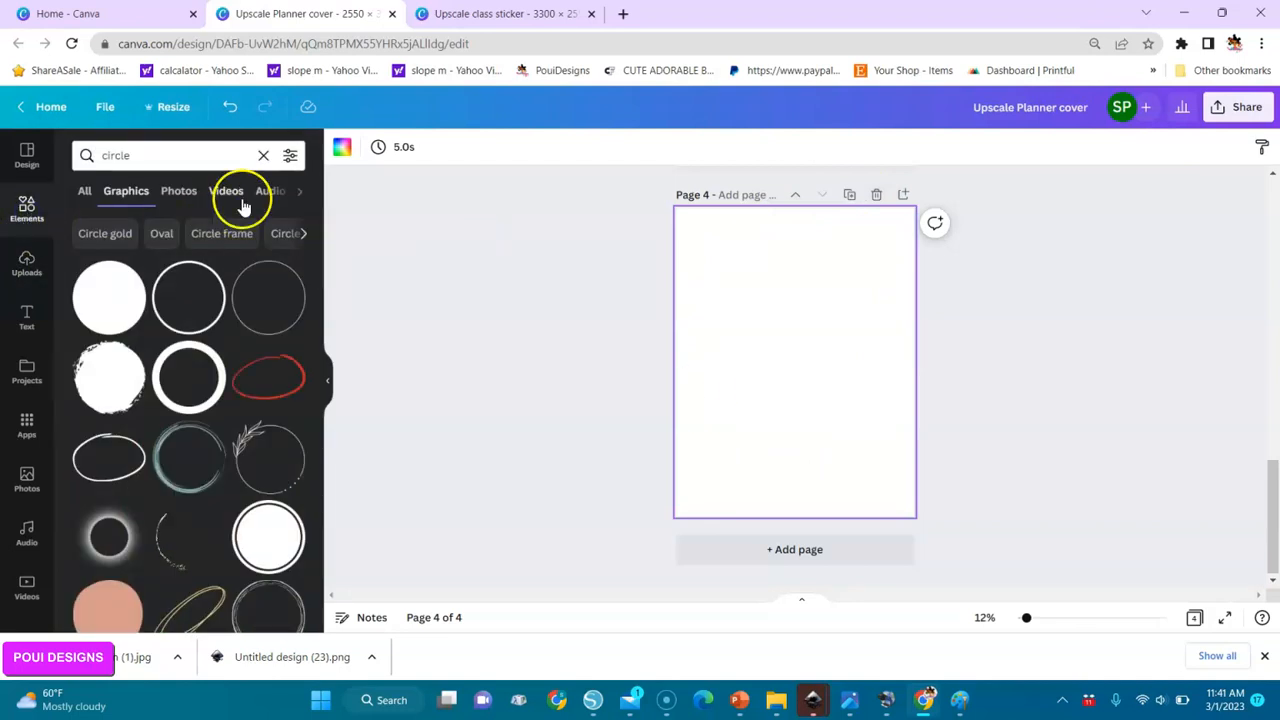
pyautogui.click(86, 199)
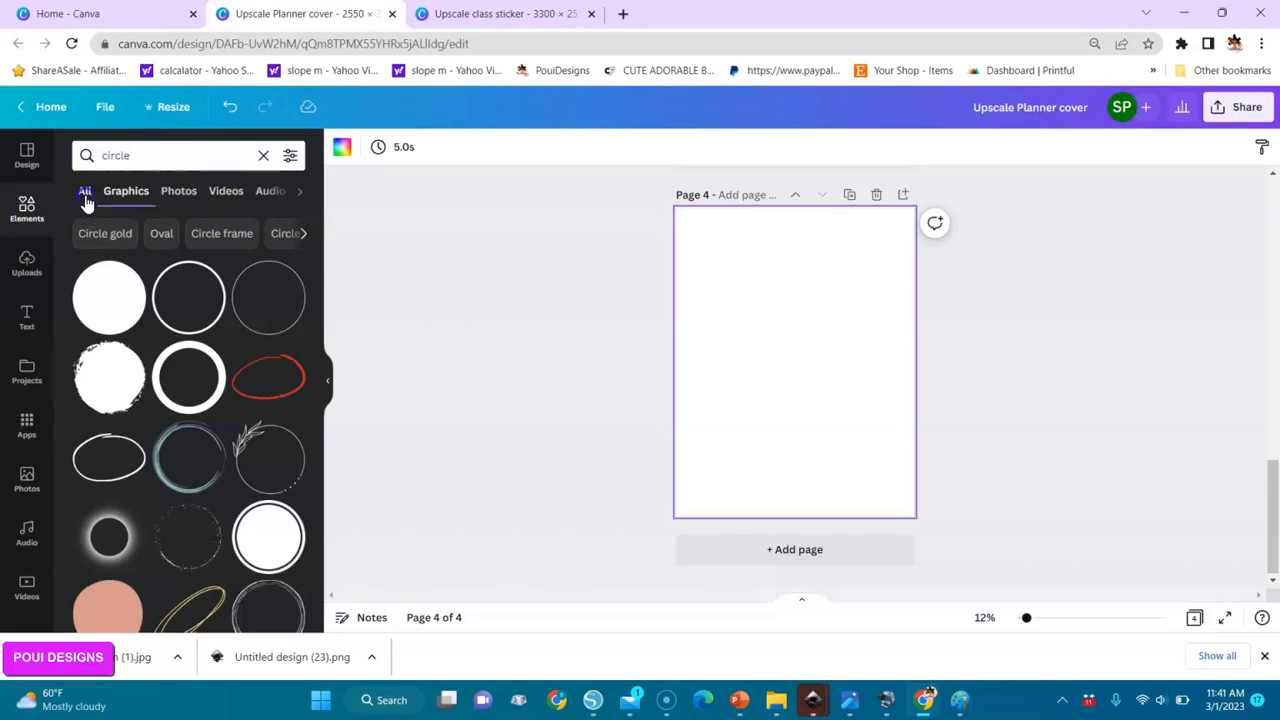
pyautogui.click(263, 155)
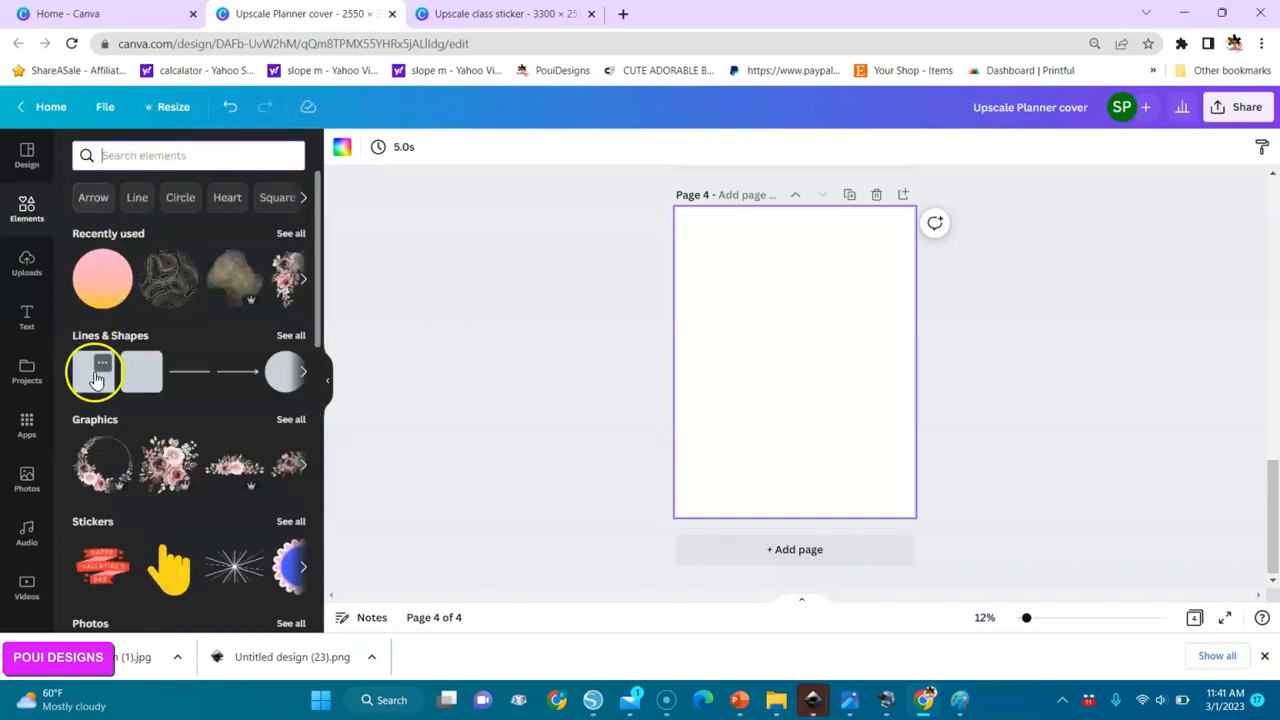
pyautogui.click(96, 378)
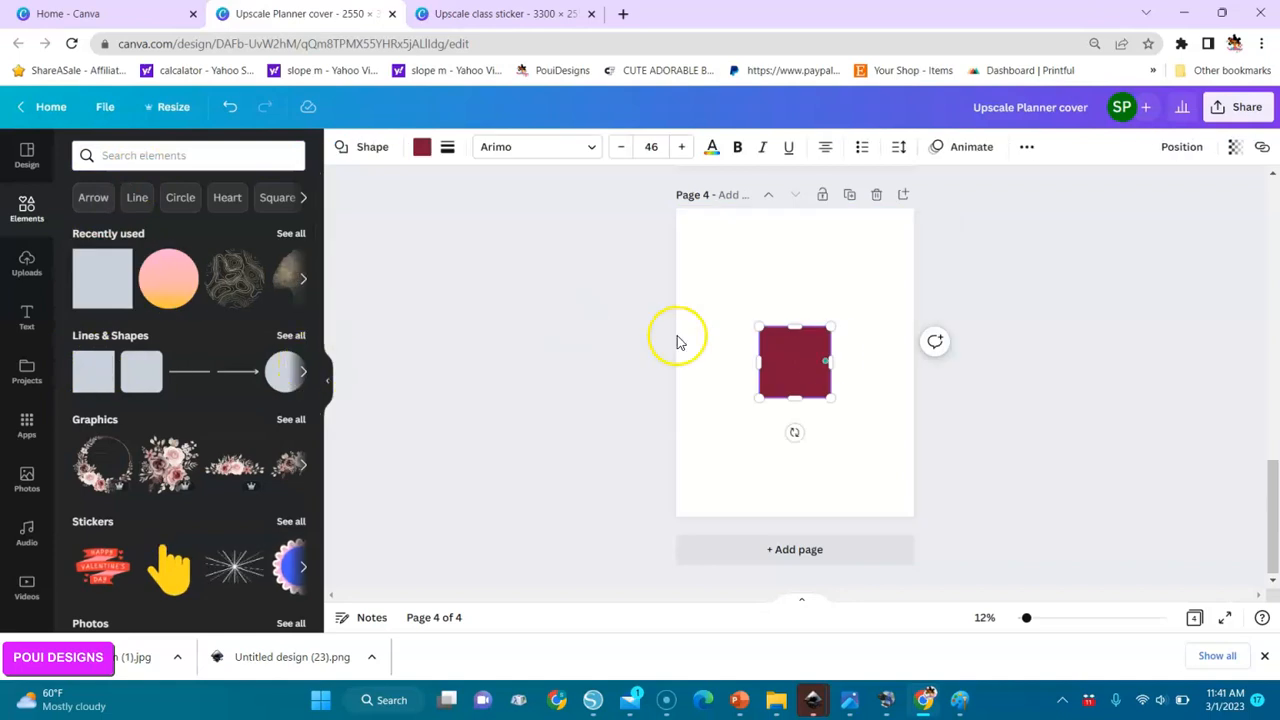
# Stretch the square beyond both side edges of page 4 and reduce its height to form a narrow horizontal band.
pyautogui.moveTo(758, 362); pyautogui.dragTo(628, 362)
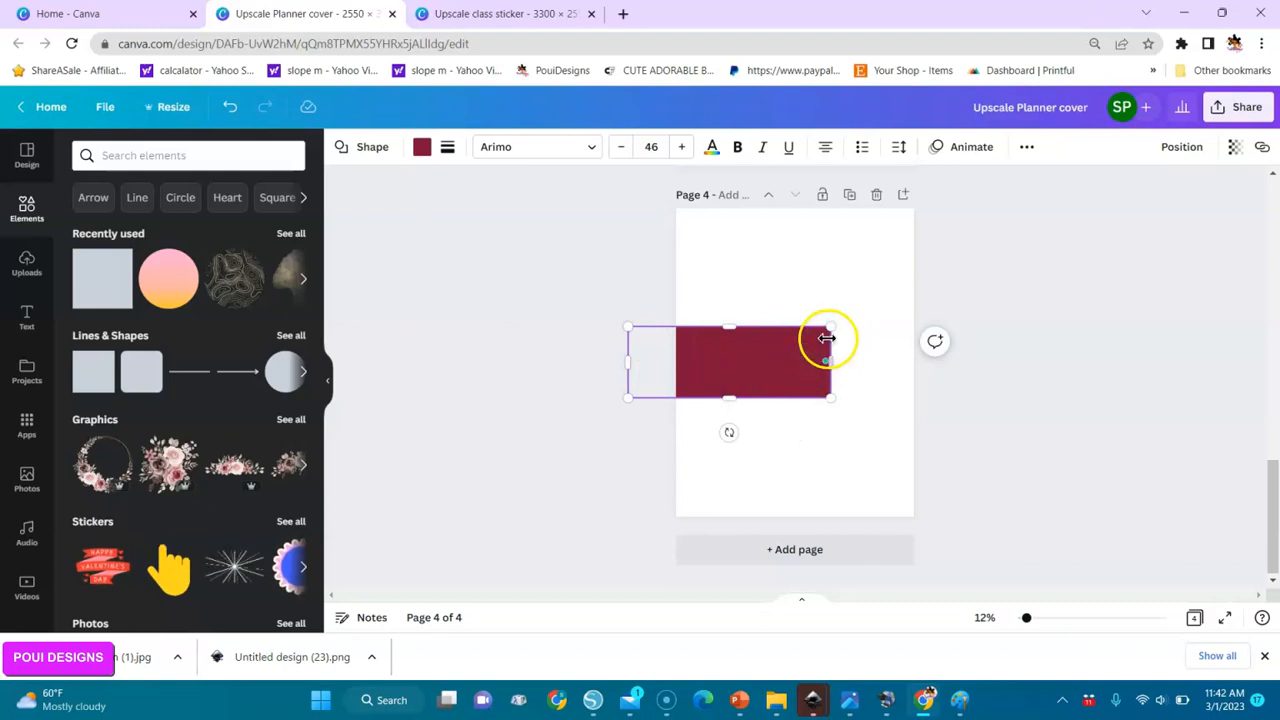
pyautogui.moveTo(826, 338); pyautogui.dragTo(945, 343)
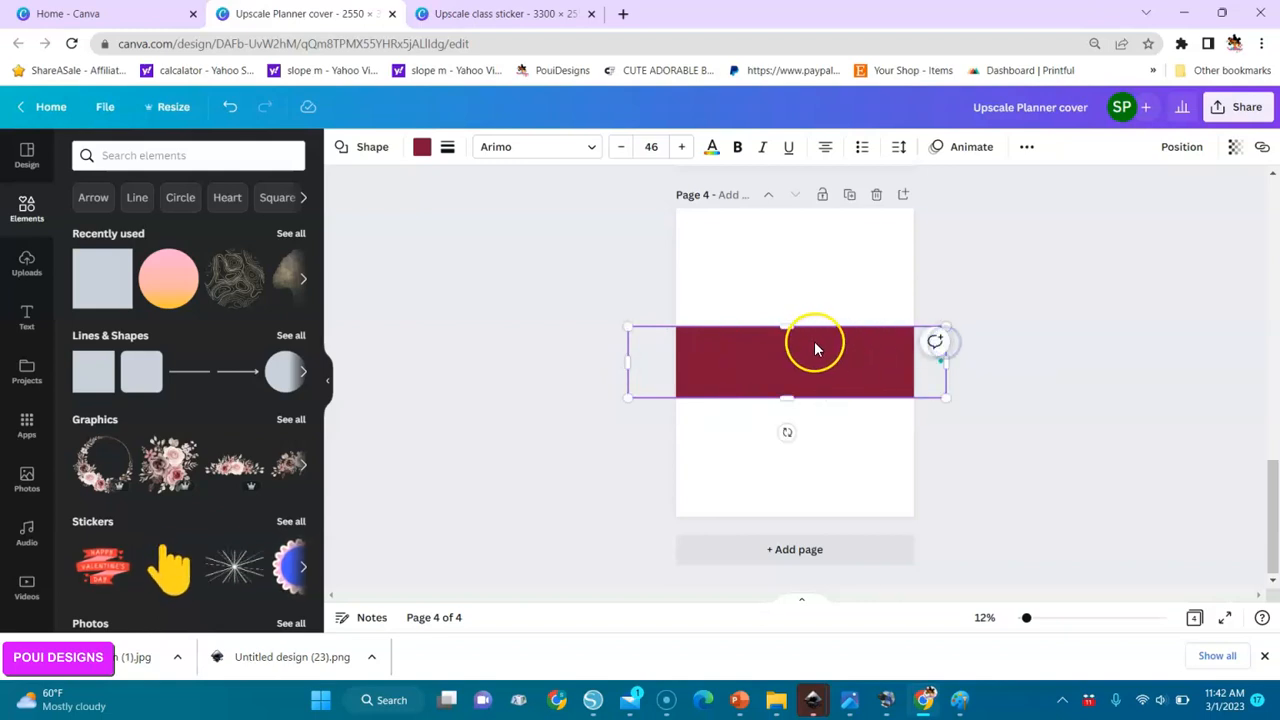
pyautogui.moveTo(786, 327); pyautogui.dragTo(791, 371)
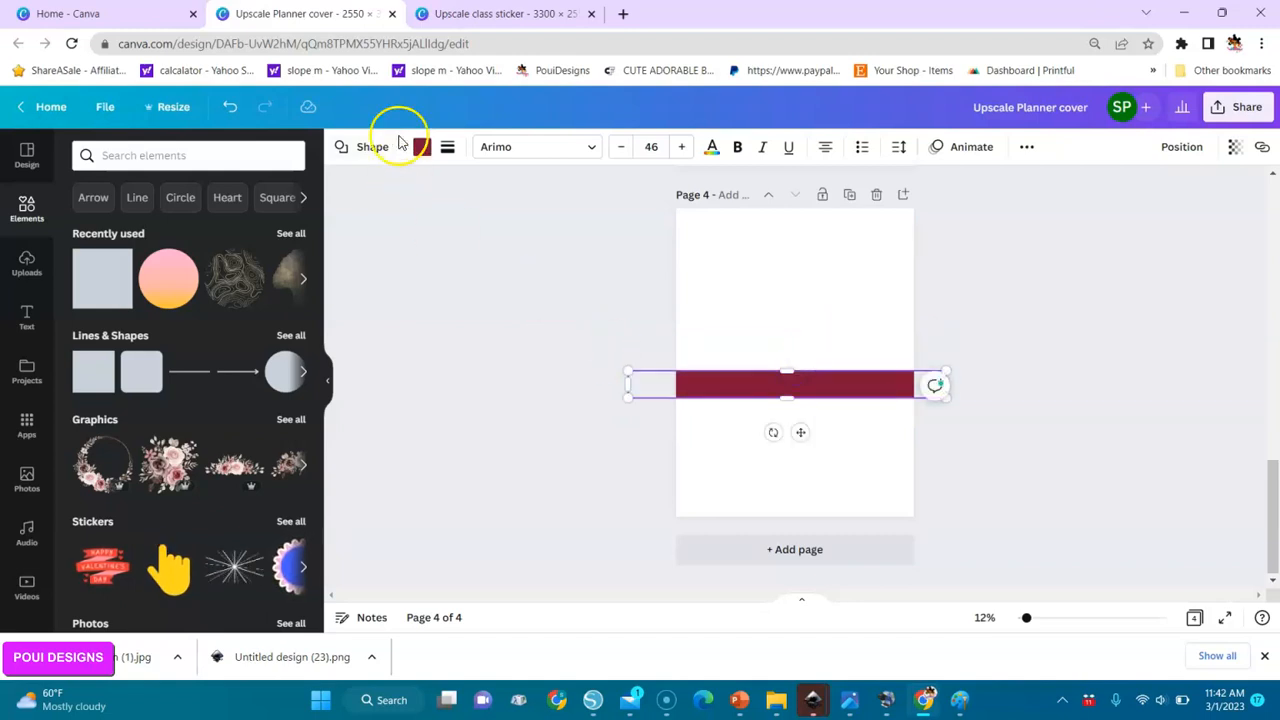
# Fill the band with black and place it as a thin stripe along the page's upper edge.
pyautogui.click(421, 150)
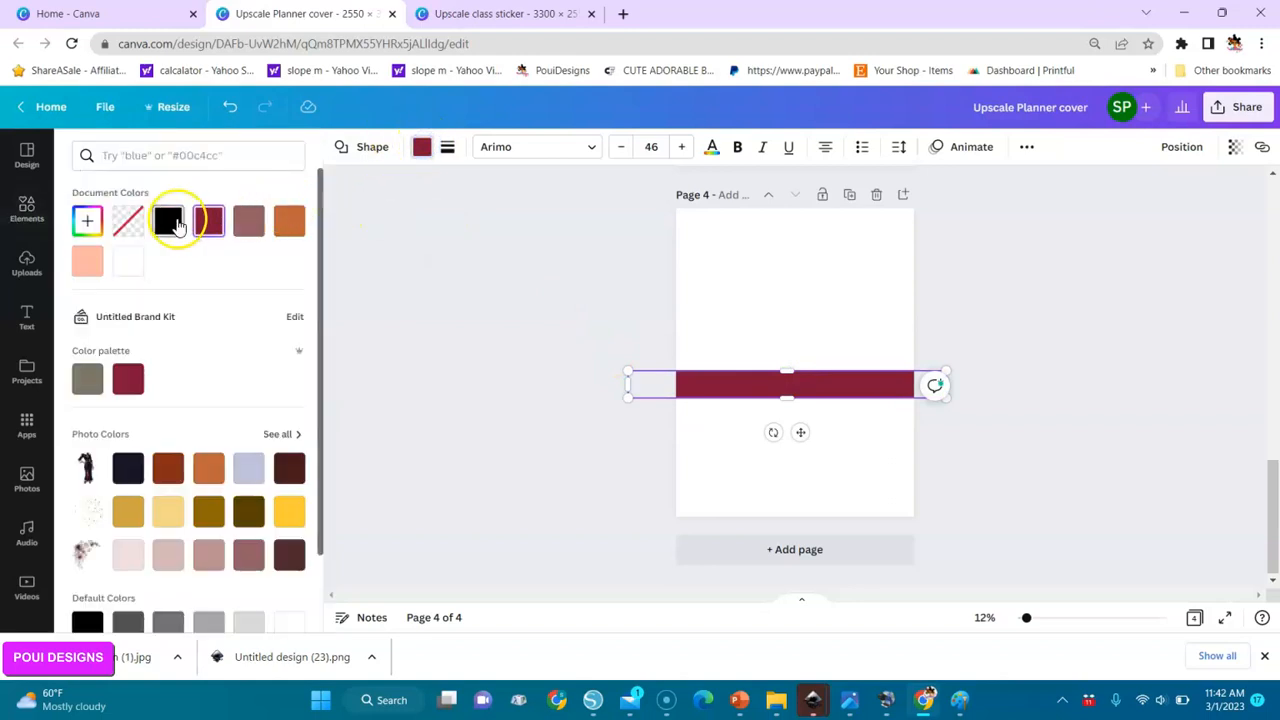
pyautogui.click(169, 222)
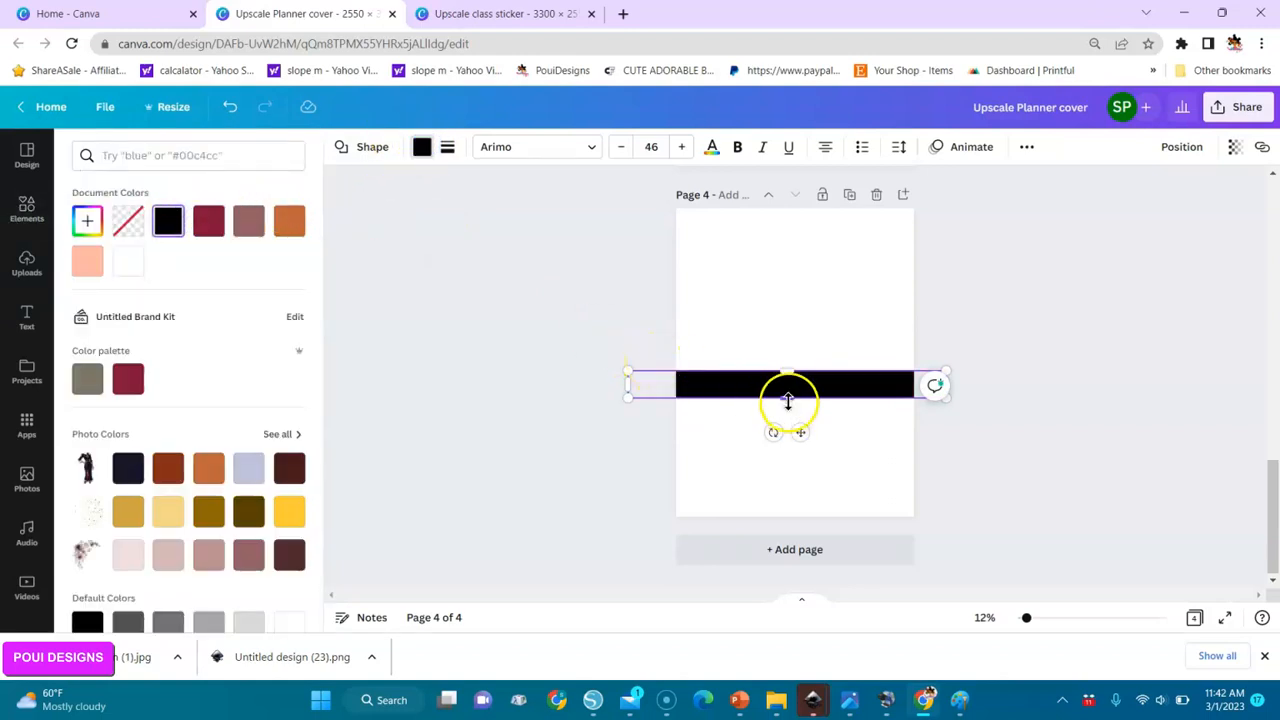
pyautogui.moveTo(789, 400); pyautogui.dragTo(798, 262)
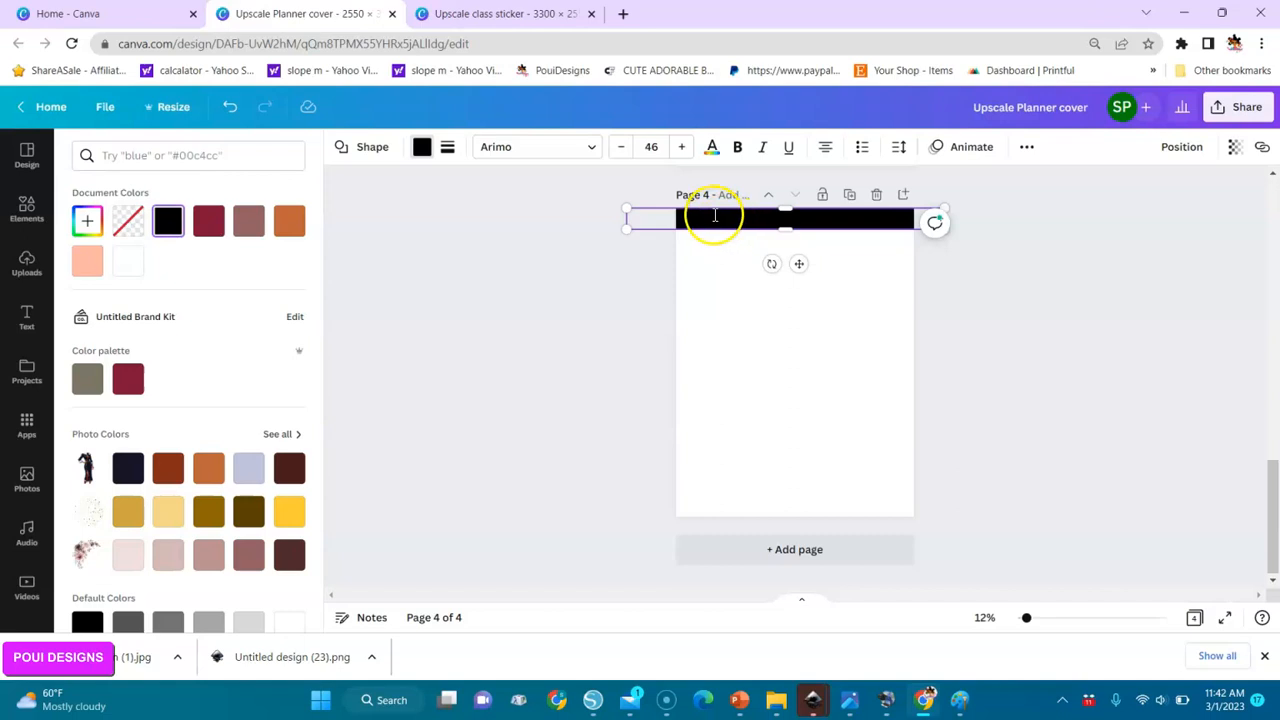
# Duplicate the black stripe eight times and move the last copy down to the page's lower edge.
pyautogui.click(821, 283)
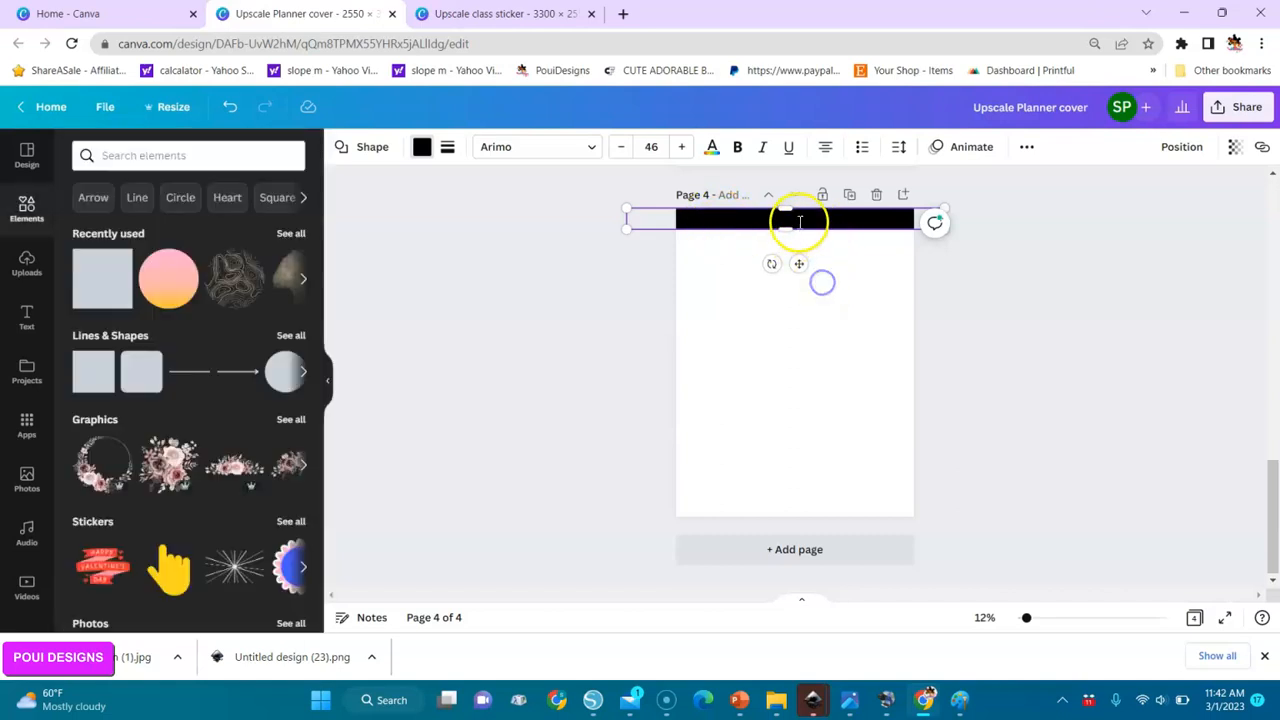
pyautogui.click(846, 291)
pyautogui.click(826, 218)
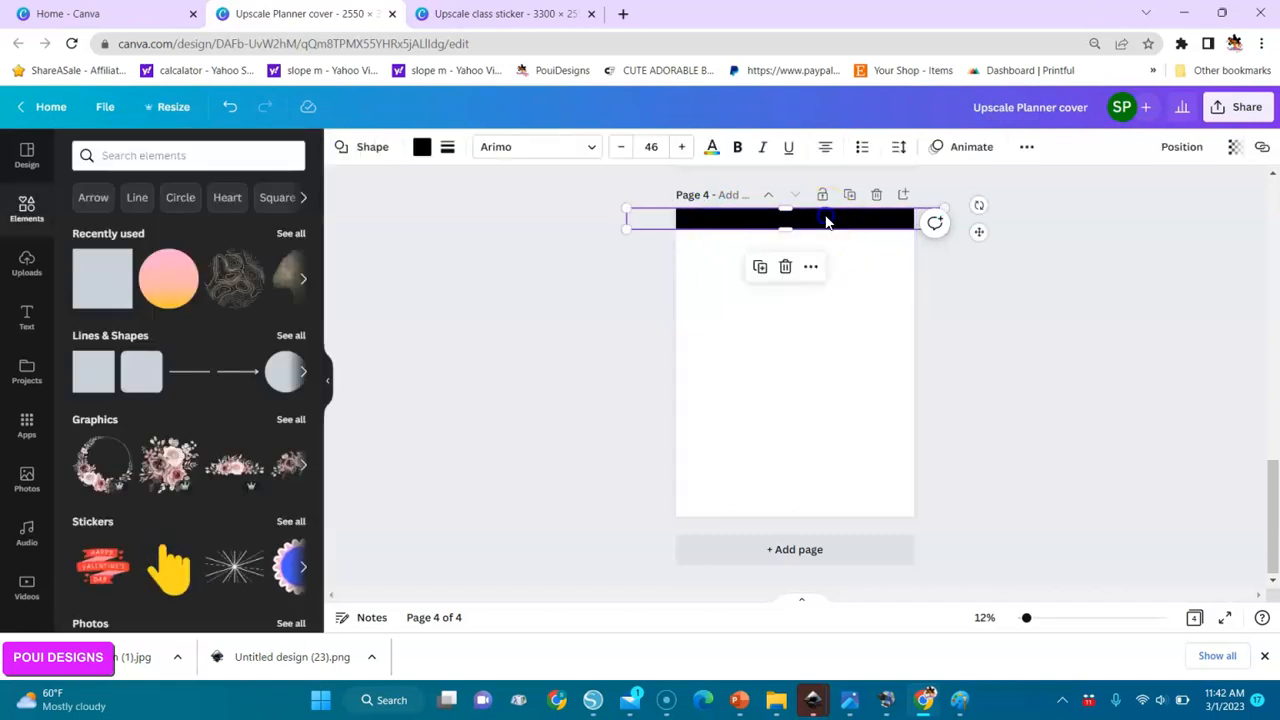
pyautogui.click(760, 268)
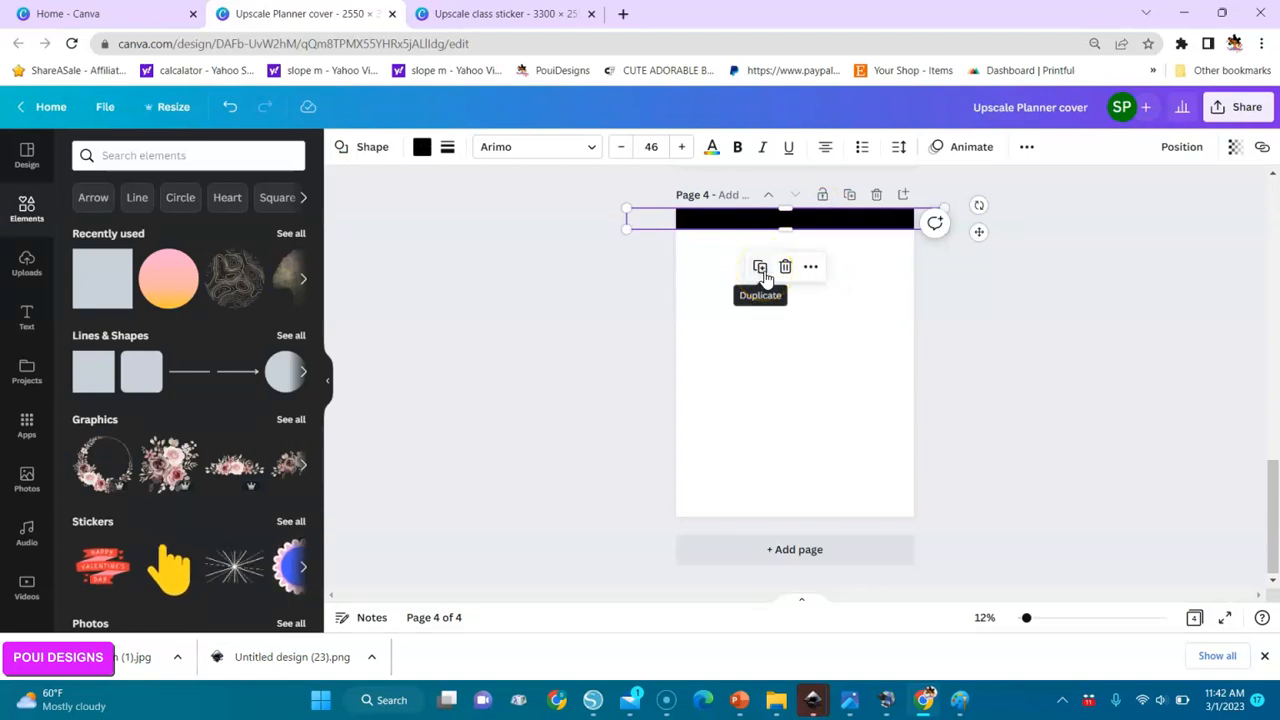
pyautogui.click(762, 270)
pyautogui.click(763, 271)
pyautogui.click(764, 272)
pyautogui.click(765, 273)
pyautogui.click(766, 274)
pyautogui.click(766, 274)
pyautogui.click(767, 275)
pyautogui.moveTo(742, 240); pyautogui.dragTo(733, 514)
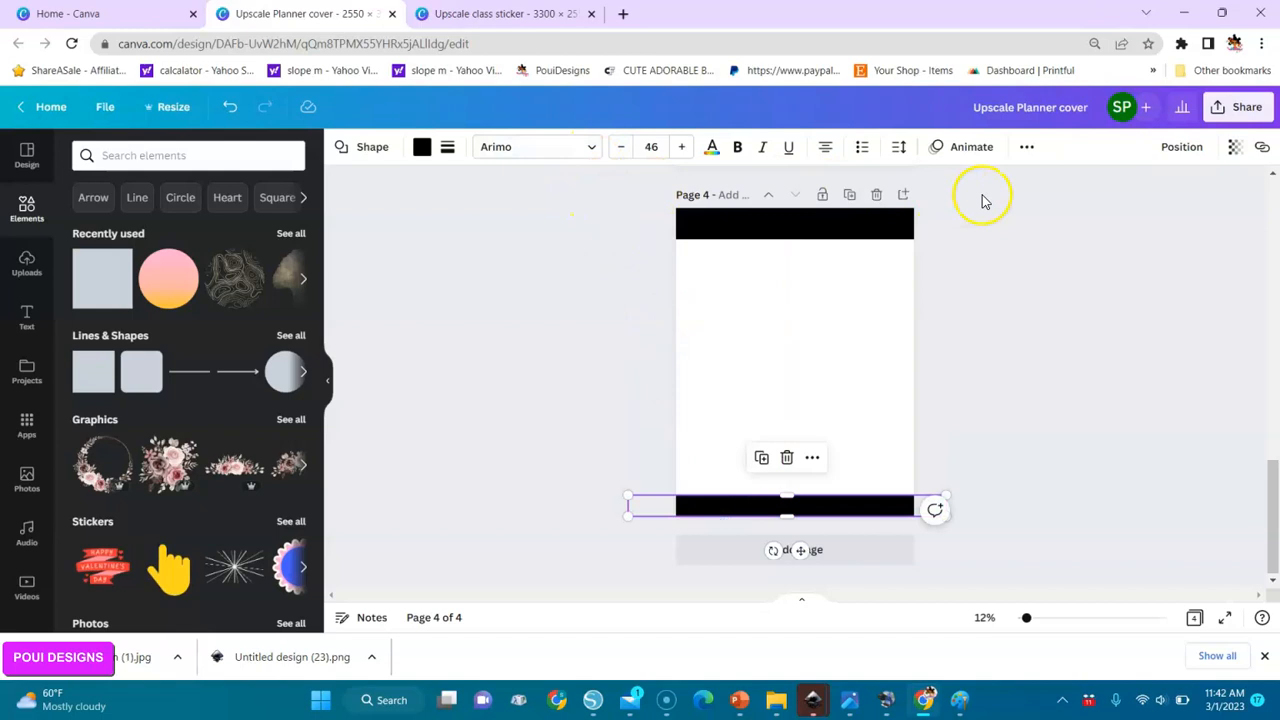
# Select all the black stripes, space them evenly down the page with Tidy up, and group them.
pyautogui.moveTo(1052, 185); pyautogui.dragTo(594, 554)
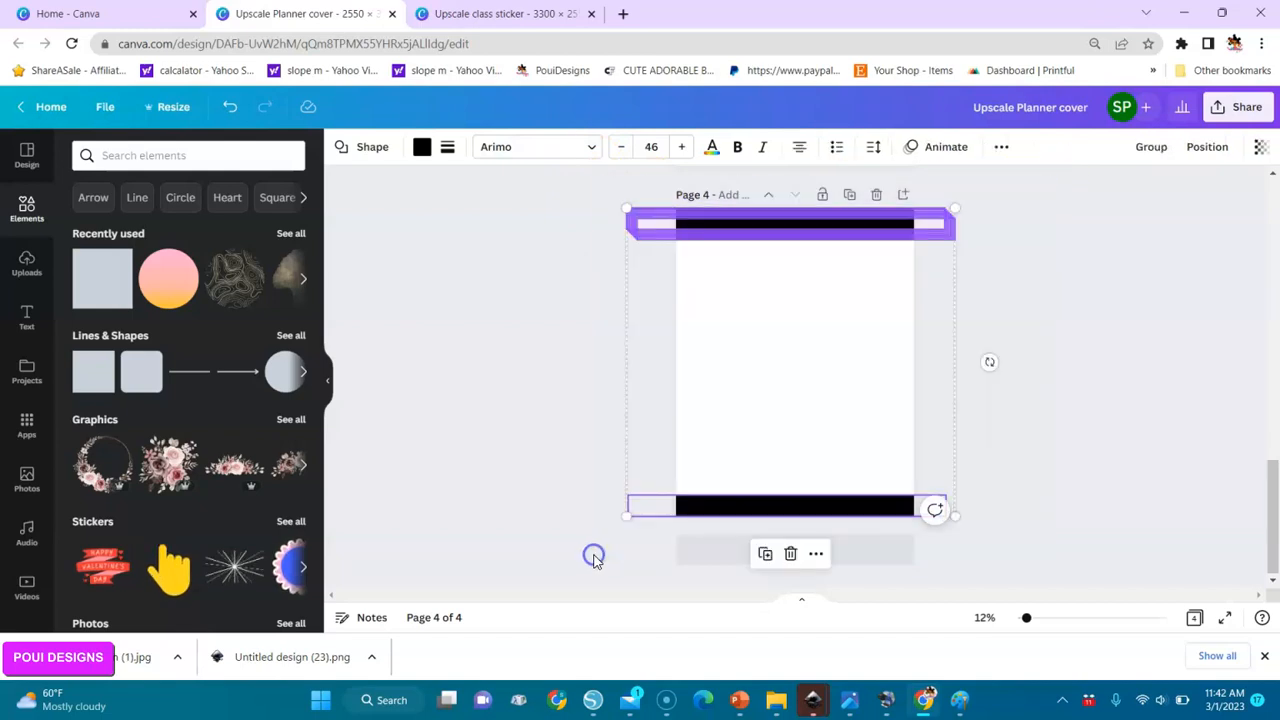
pyautogui.click(1203, 148)
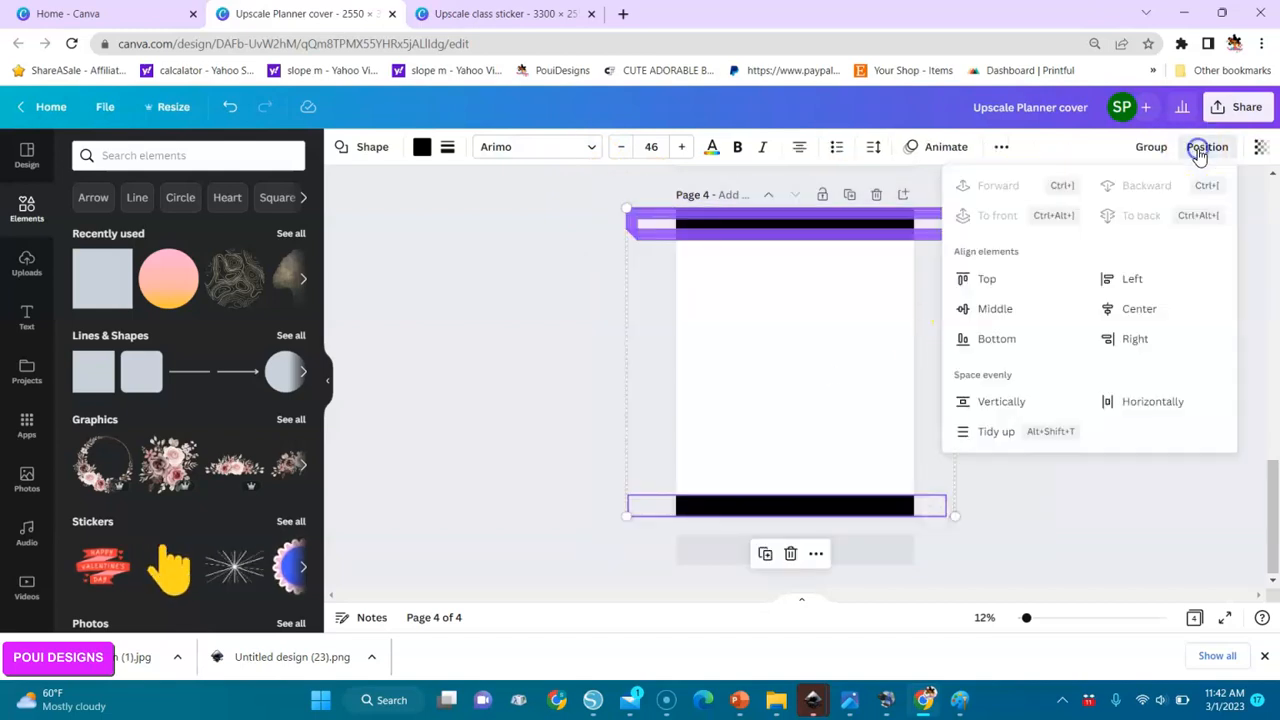
pyautogui.click(995, 431)
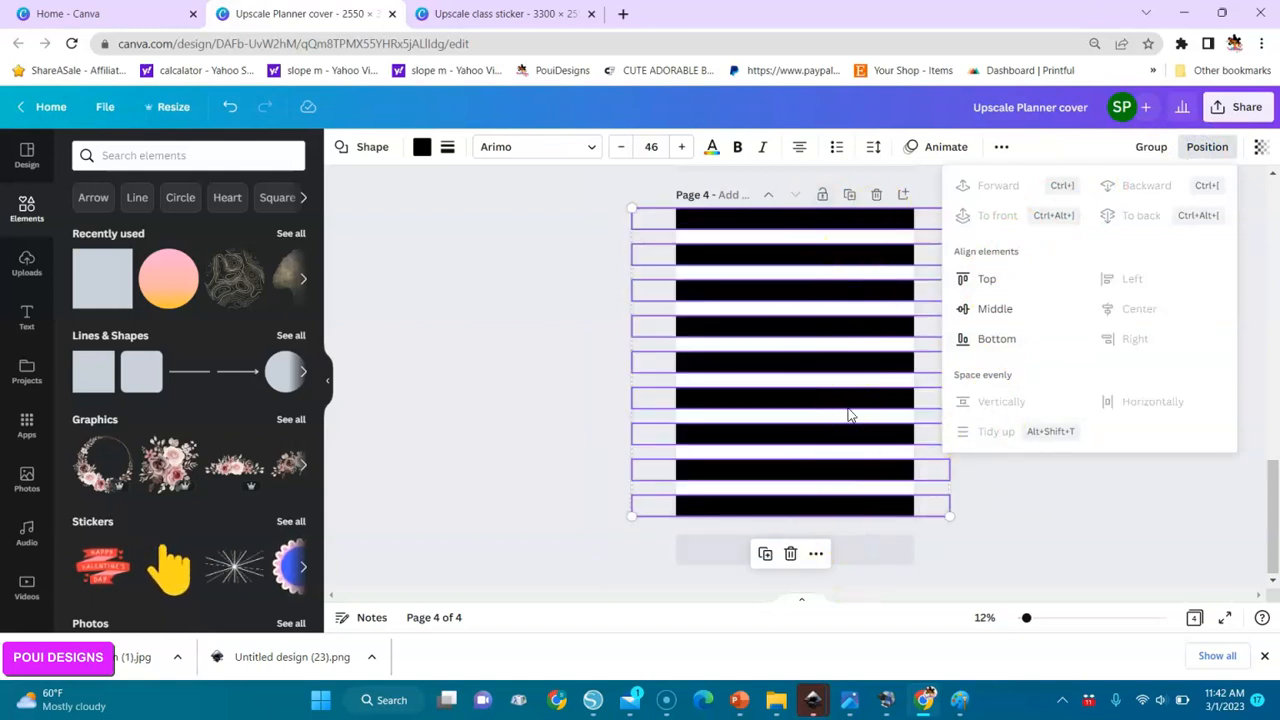
pyautogui.hotkey('ctrl', 'g')
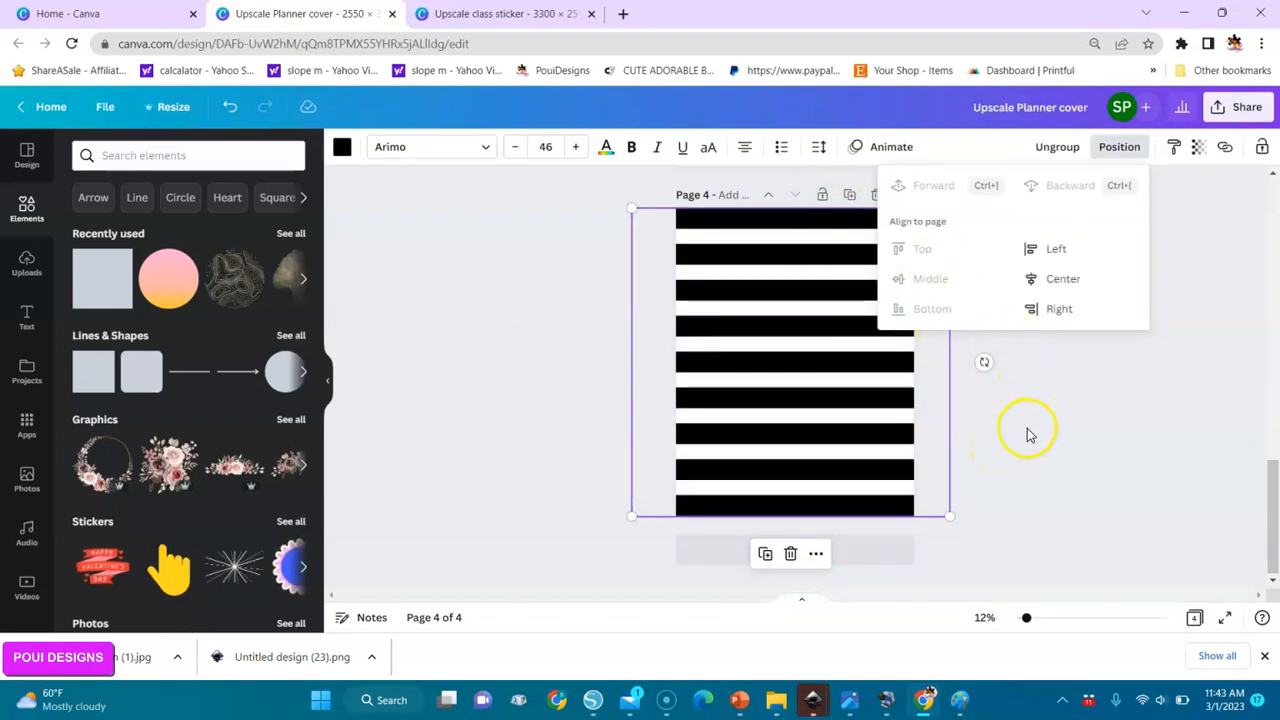
pyautogui.click(1052, 150)
pyautogui.click(1152, 152)
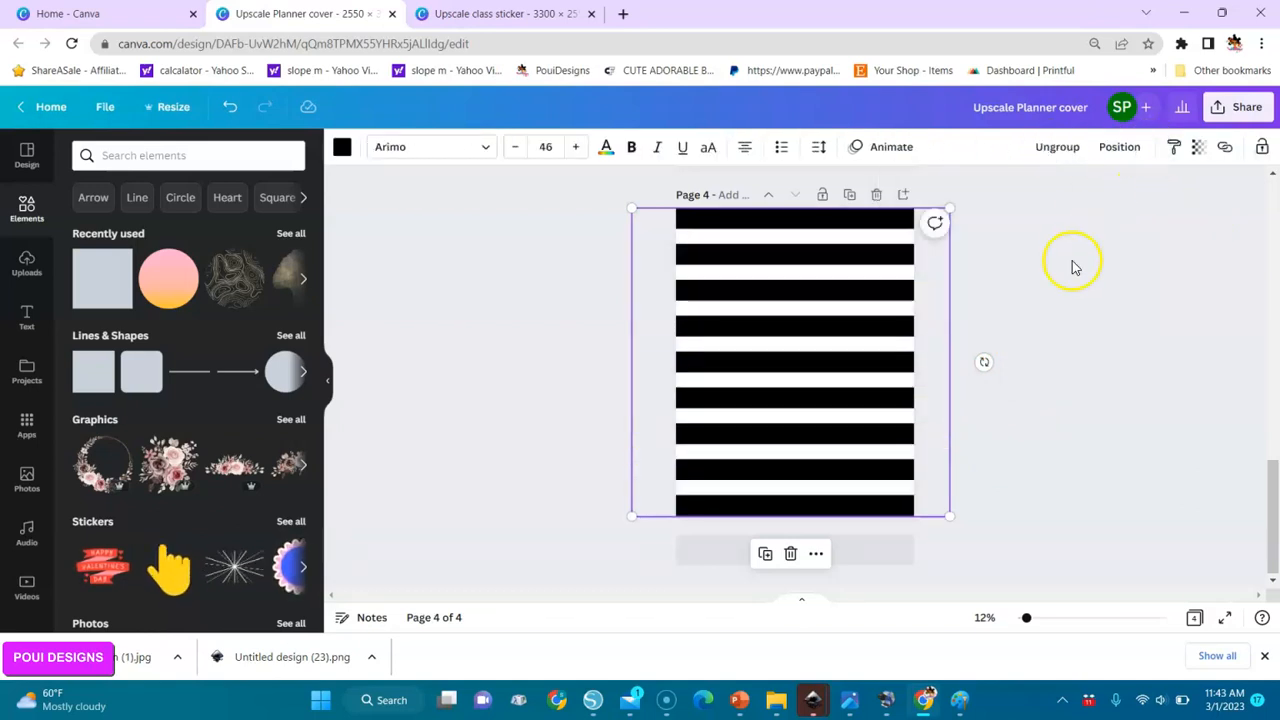
# Search the elements library for golden circles.
pyautogui.click(155, 156)
pyautogui.write('golden cirlcles')
pyautogui.press('Return')
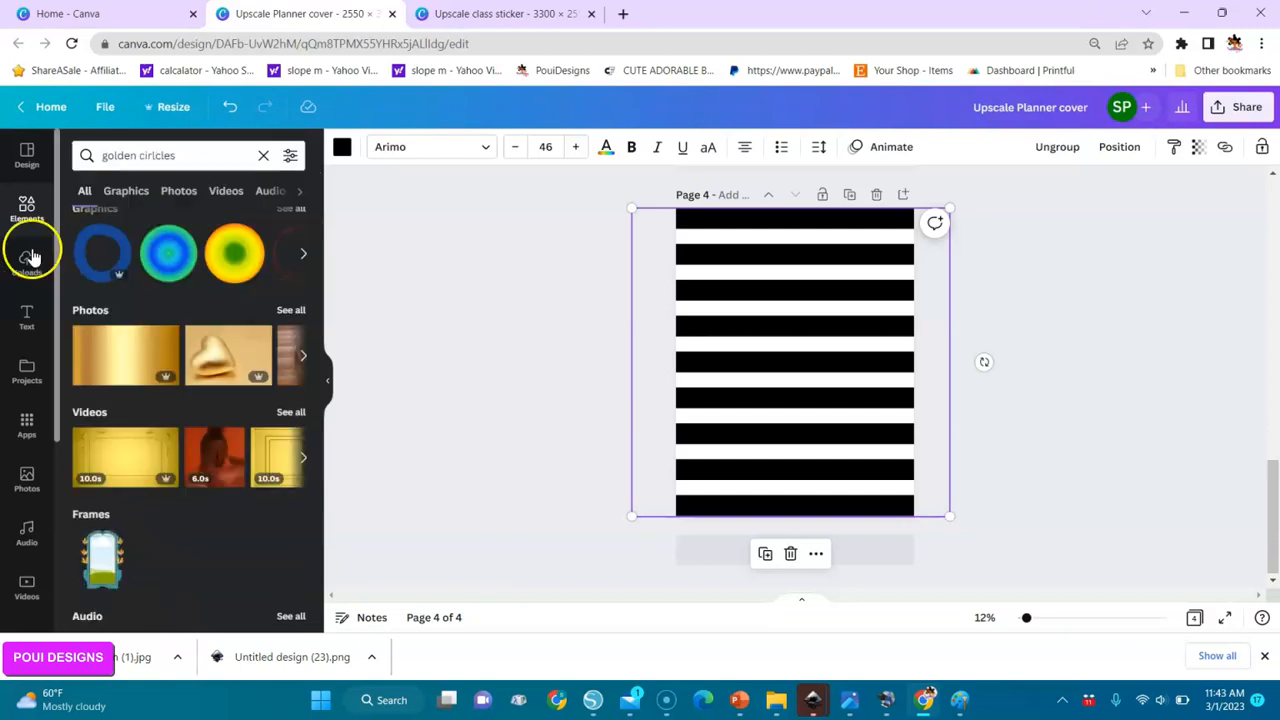
# Clear the element search and add the gold confetti dots graphic from the recently used elements over the stripes.
pyautogui.click(264, 155)
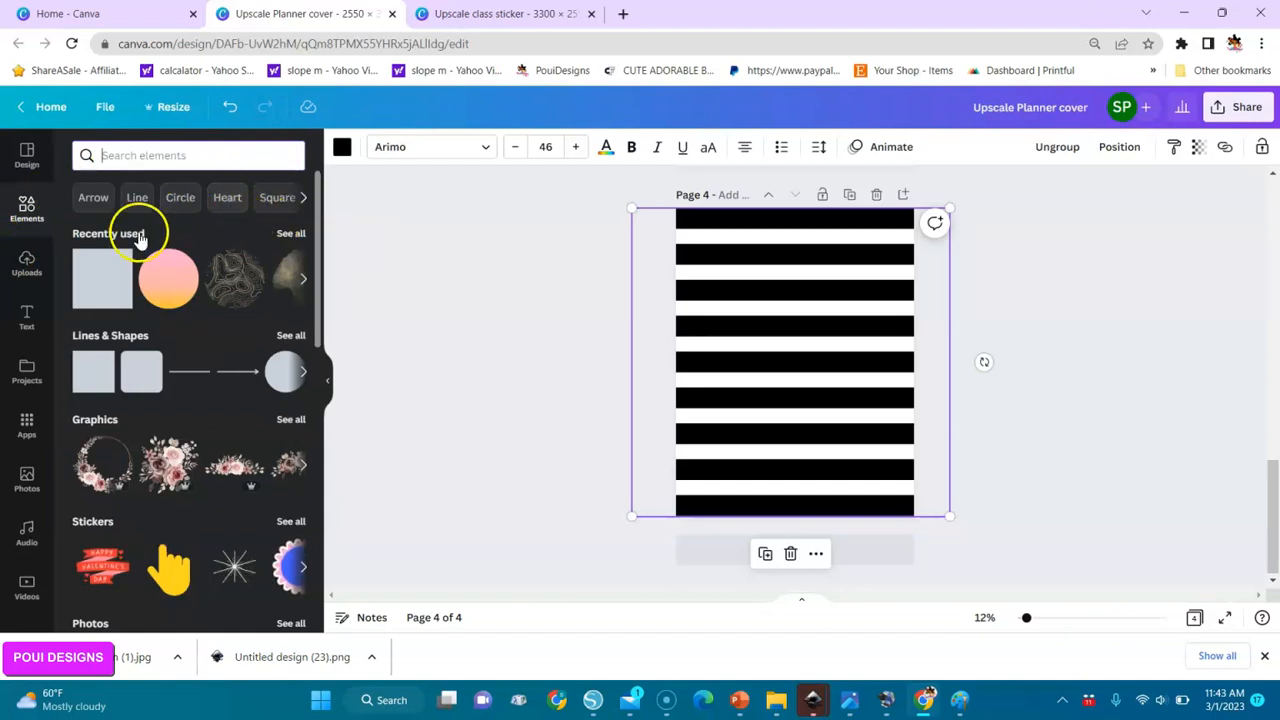
pyautogui.click(291, 234)
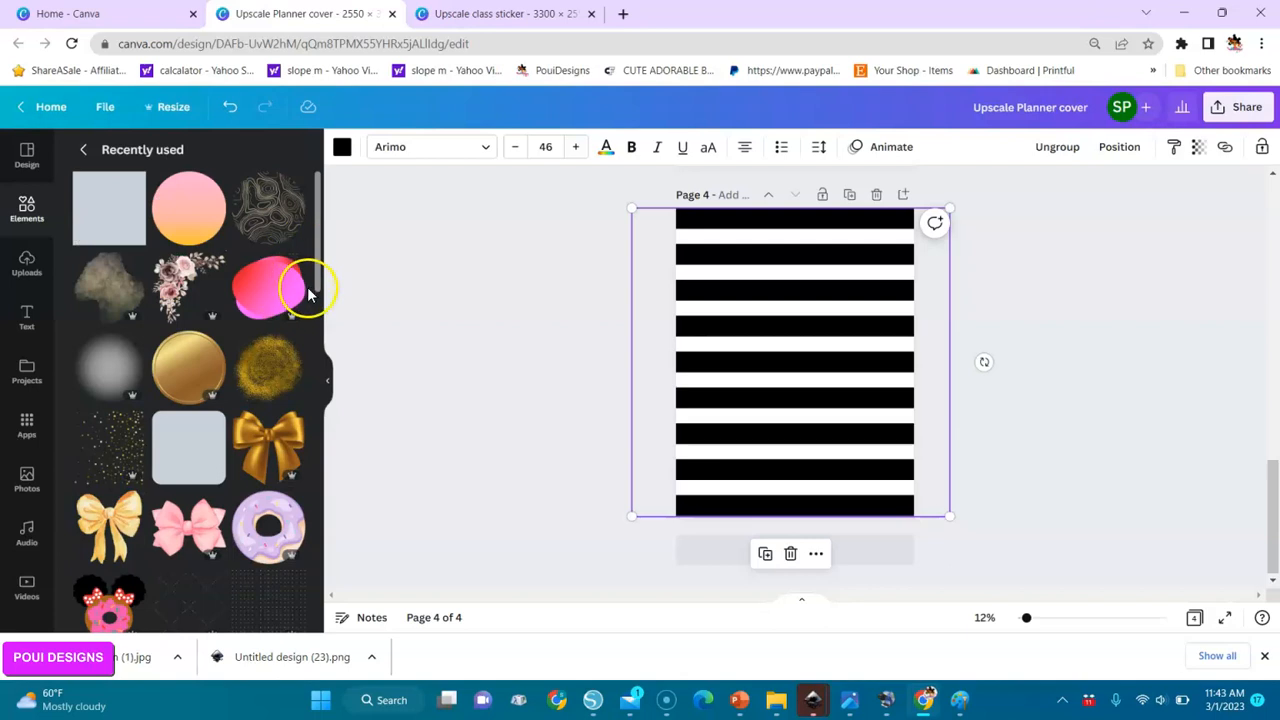
pyautogui.click(118, 440)
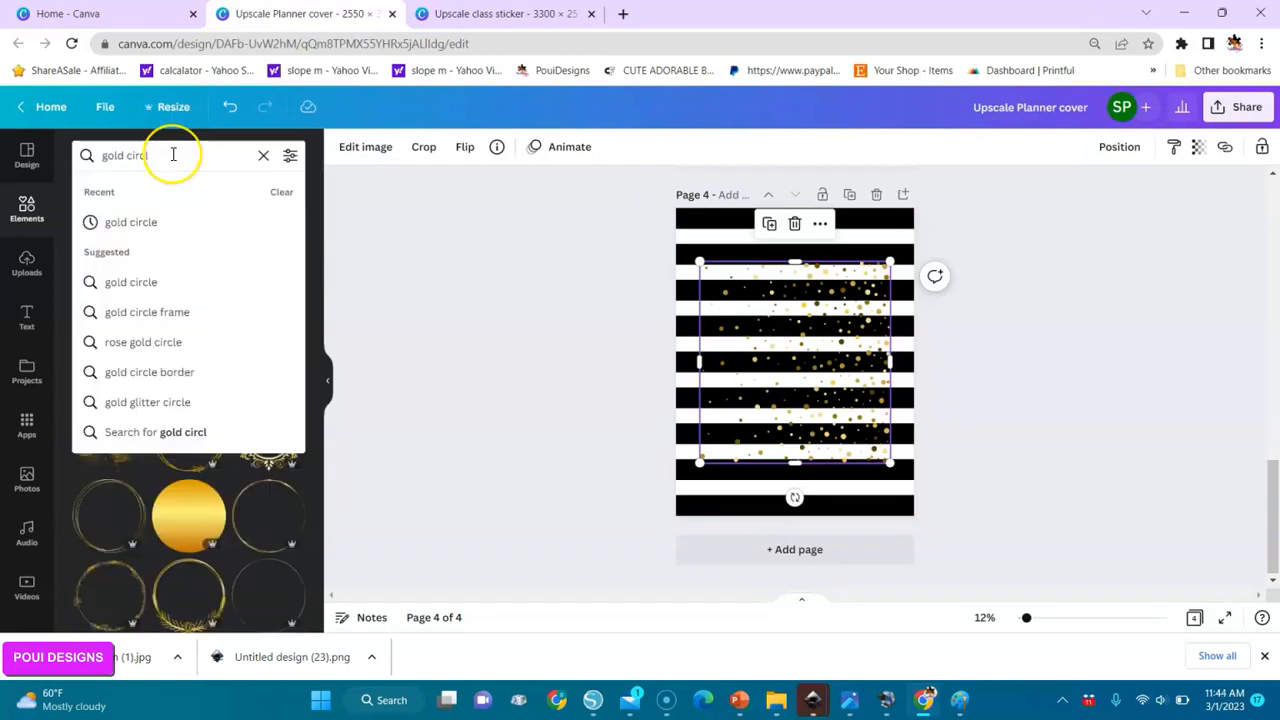
# Search the graphics library for gold polka dots.
pyautogui.press('BackSpace')
pyautogui.write('polka')
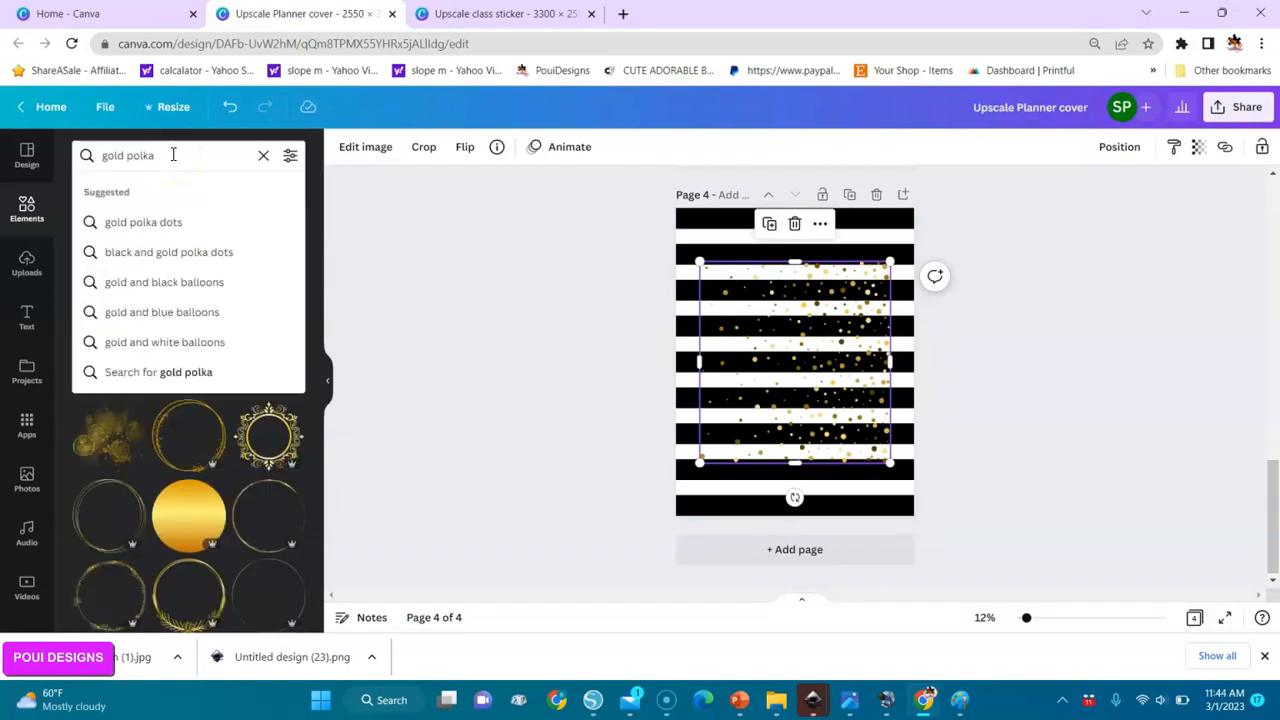
pyautogui.click(137, 226)
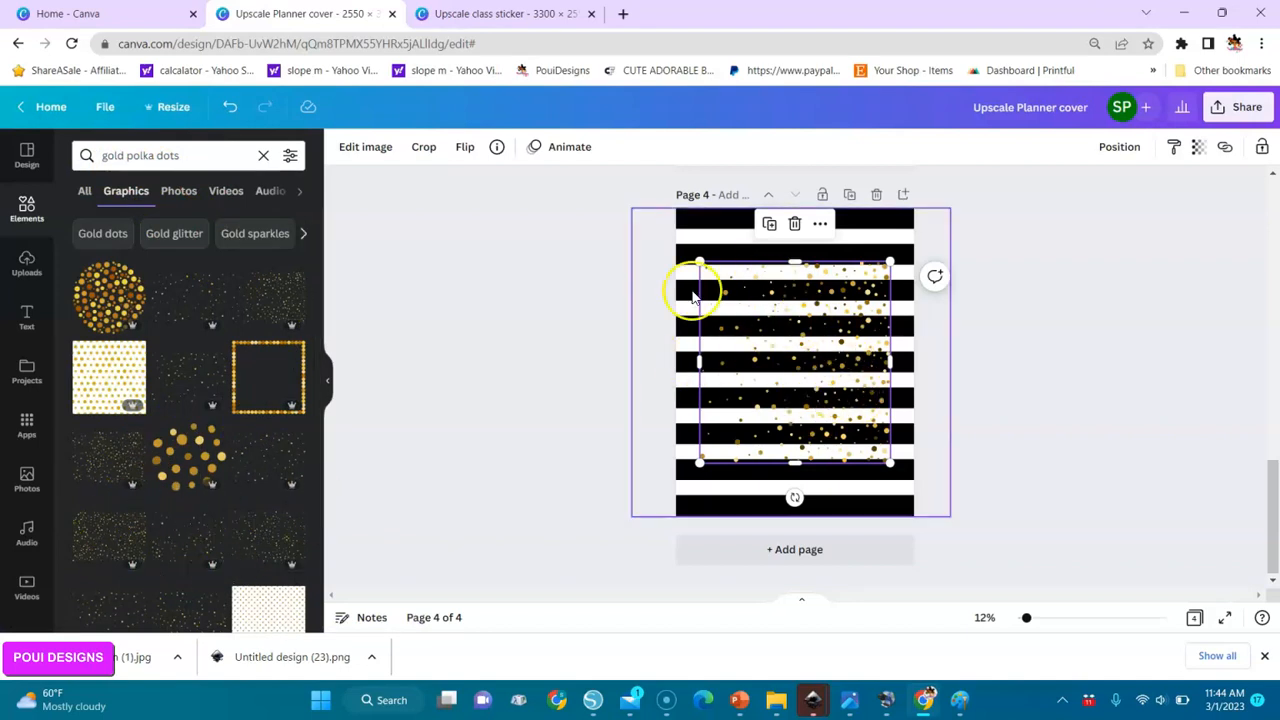
# Flip the gold confetti dots graphic horizontally and enlarge it to cover the whole striped page.
pyautogui.click(463, 150)
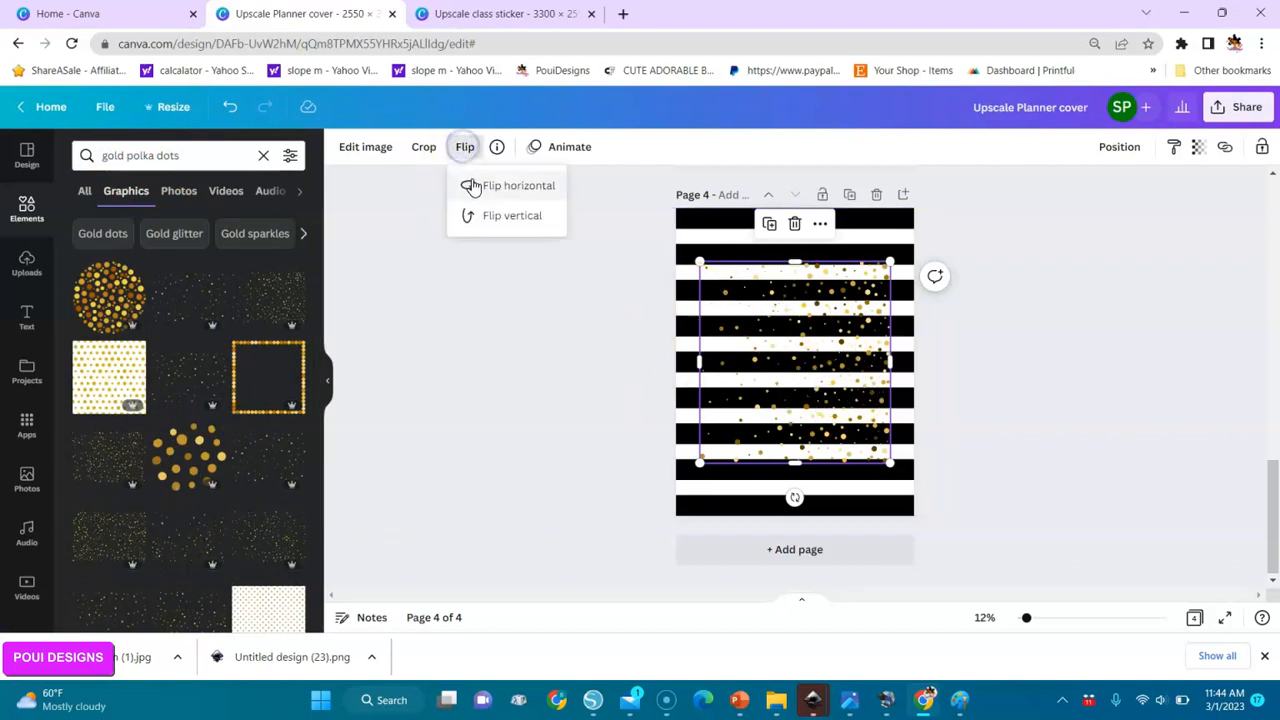
pyautogui.click(472, 187)
pyautogui.moveTo(700, 262); pyautogui.dragTo(677, 189)
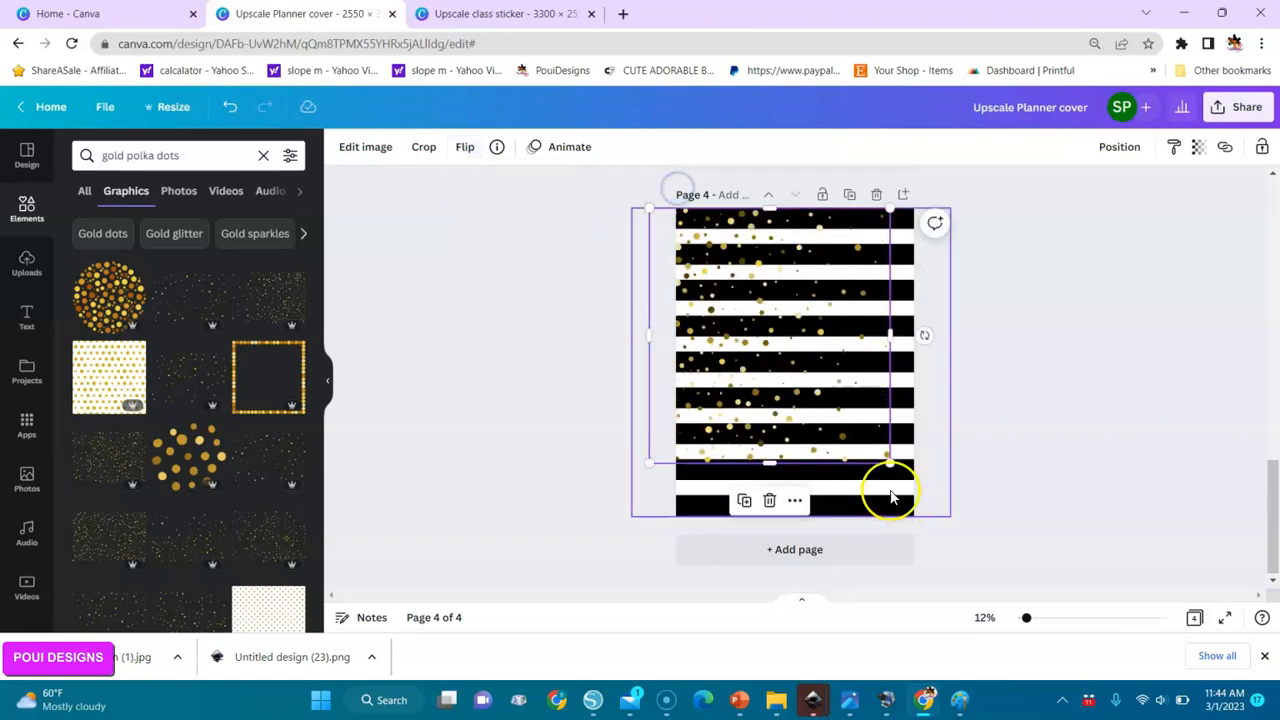
pyautogui.moveTo(891, 459); pyautogui.dragTo(941, 541)
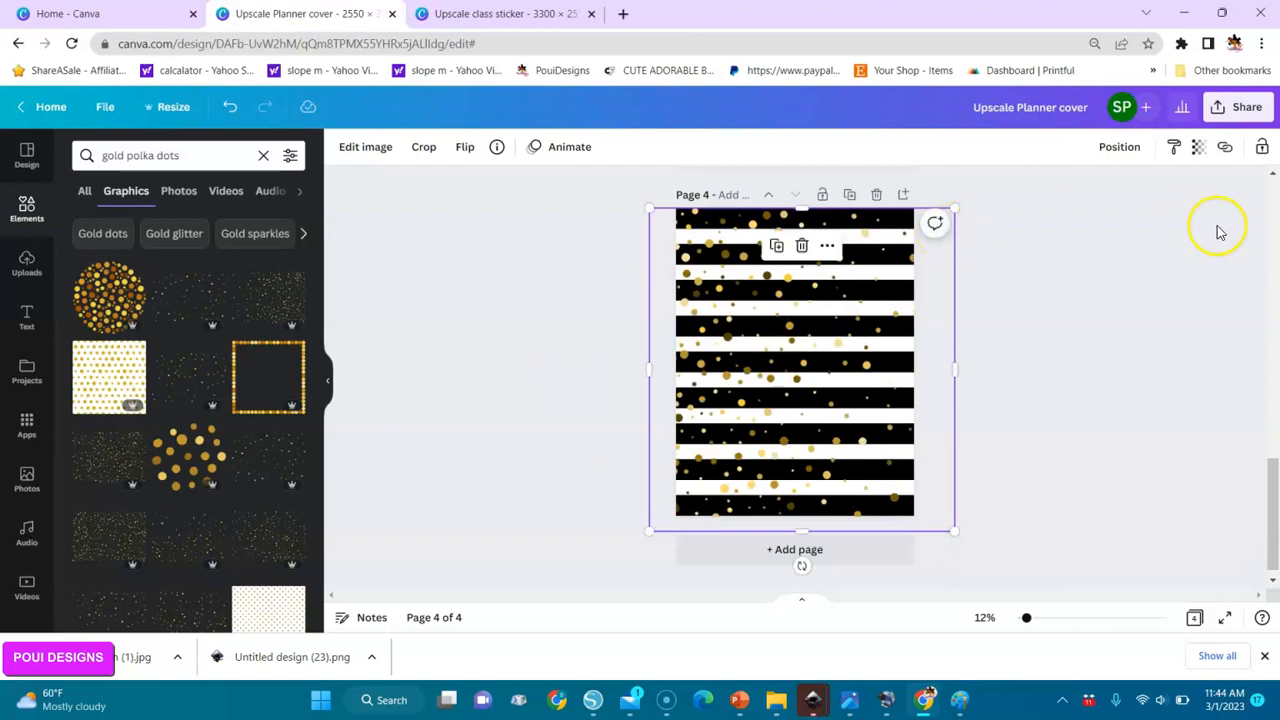
# Duplicate the woman's cut-out on page 3 and move the copy onto the striped page 4.
pyautogui.scroll(3, 912, 197)
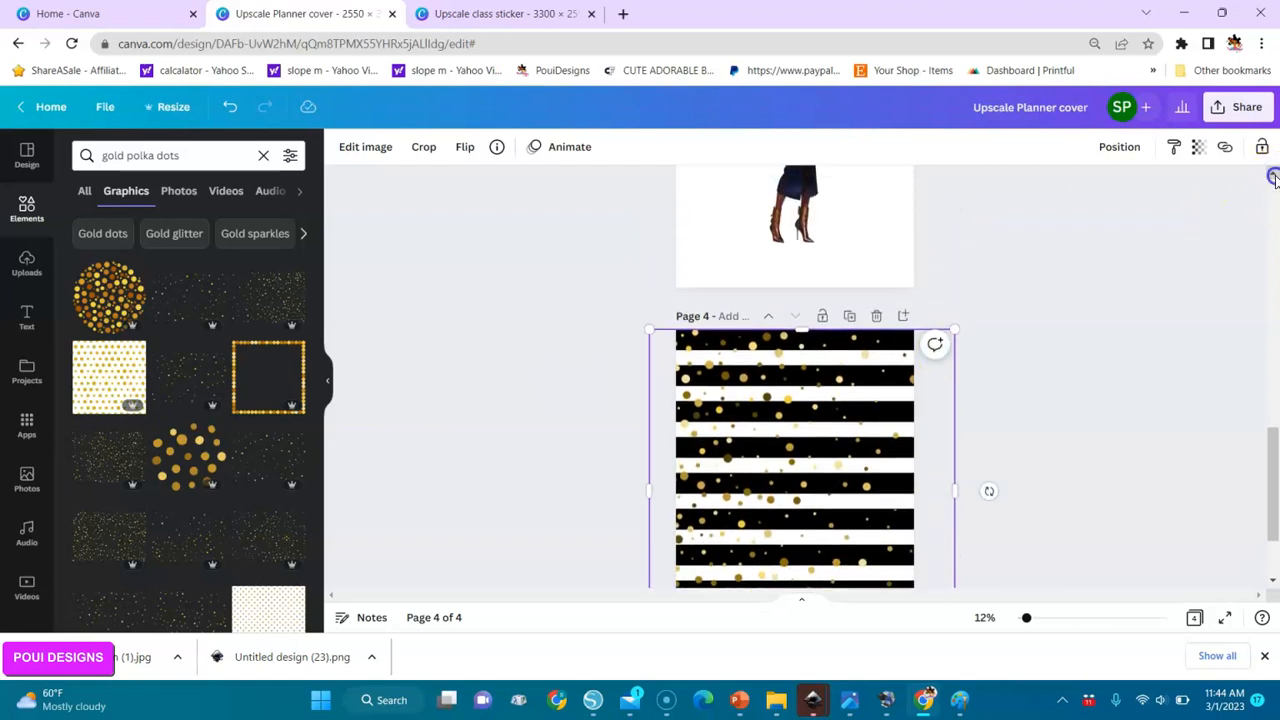
pyautogui.click(806, 192)
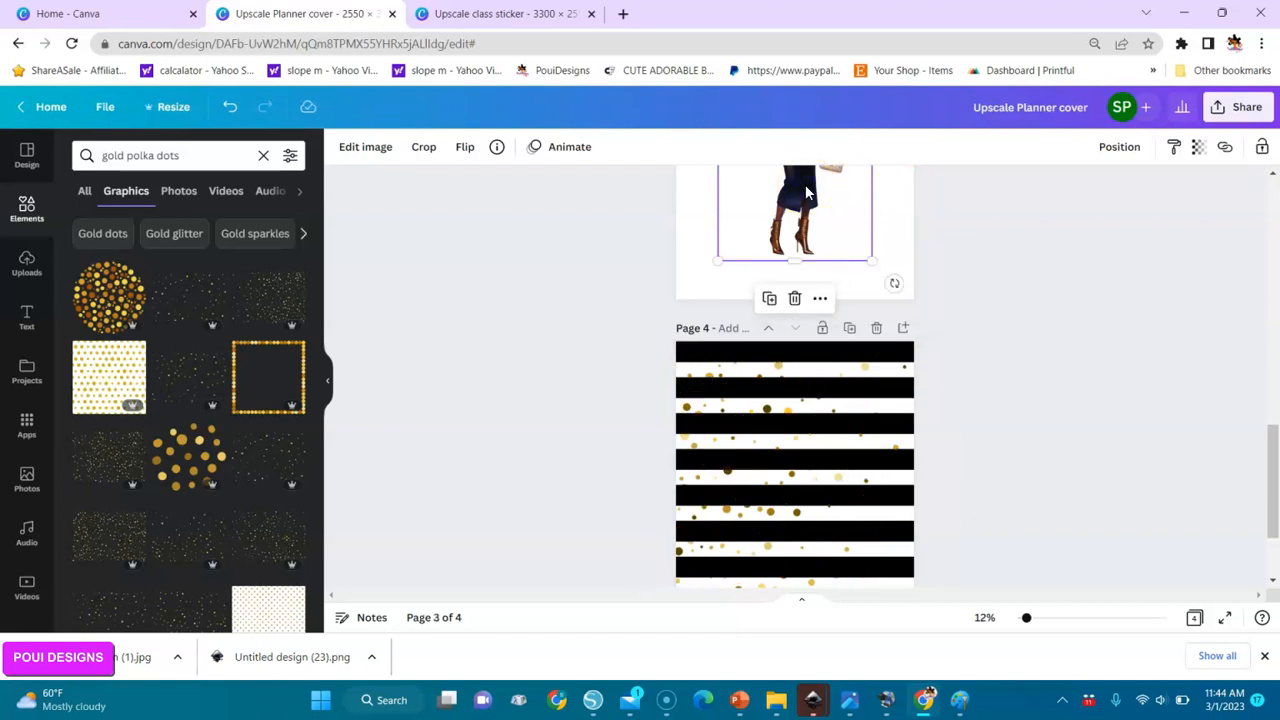
pyautogui.click(767, 297)
pyautogui.click(799, 241)
pyautogui.moveTo(799, 241); pyautogui.dragTo(808, 545)
pyautogui.moveTo(1277, 461); pyautogui.dragTo(1277, 481)
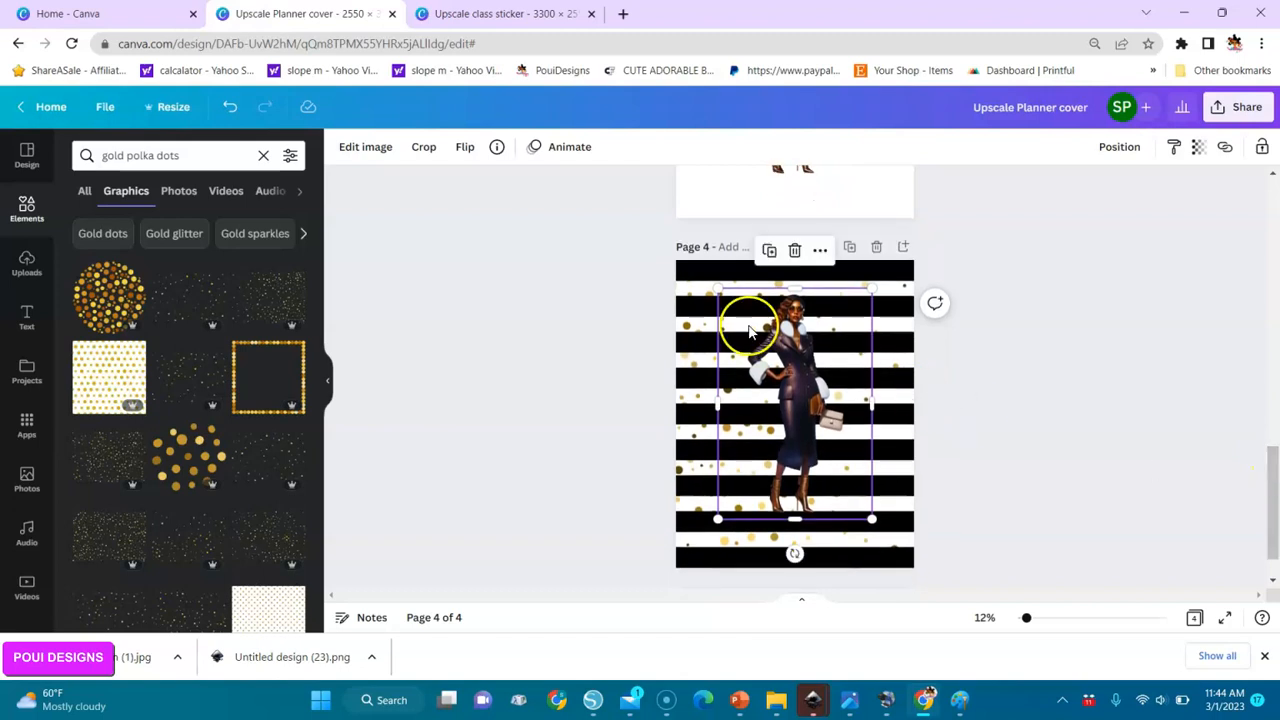
# Enlarge the woman to nearly fill the striped page's height, with her feet extending past the lower edge.
pyautogui.moveTo(716, 288); pyautogui.dragTo(648, 237)
pyautogui.moveTo(884, 528); pyautogui.dragTo(937, 580)
pyautogui.moveTo(811, 463); pyautogui.dragTo(795, 489)
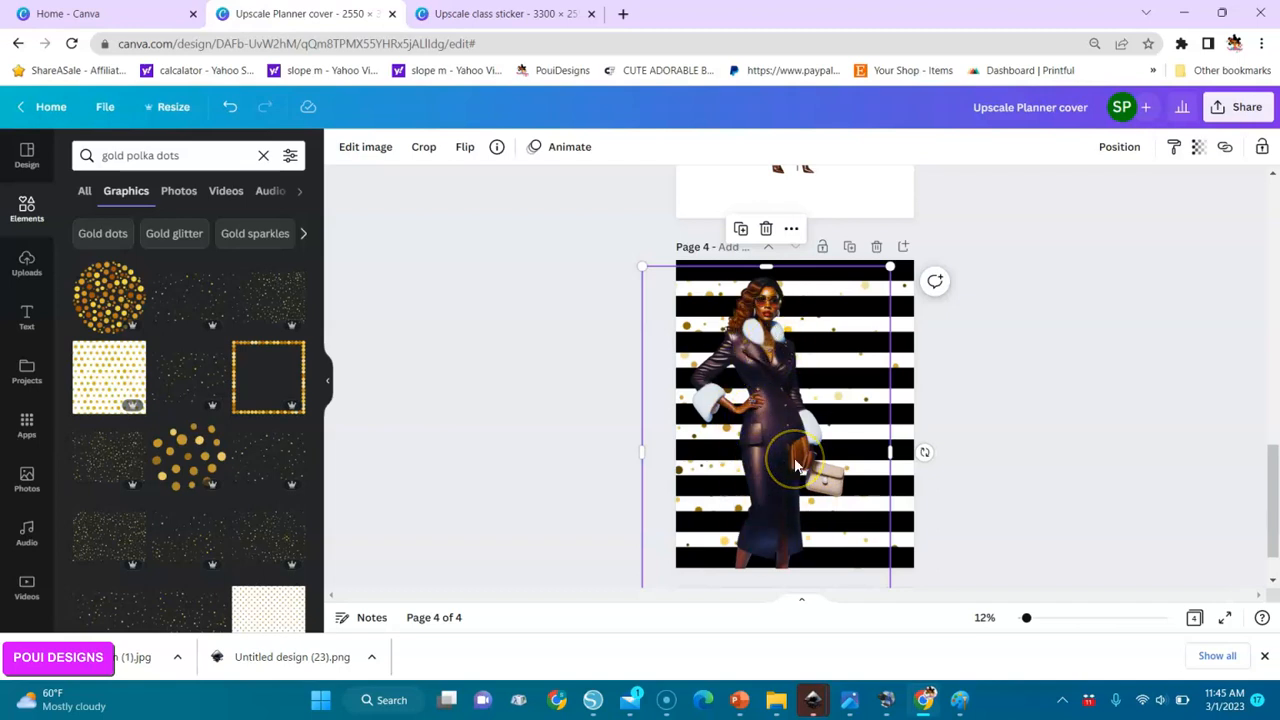
# Flip the woman horizontally, then enlarge and shift her toward the page's right side, cropped below the coat's waist.
pyautogui.click(465, 152)
pyautogui.click(487, 187)
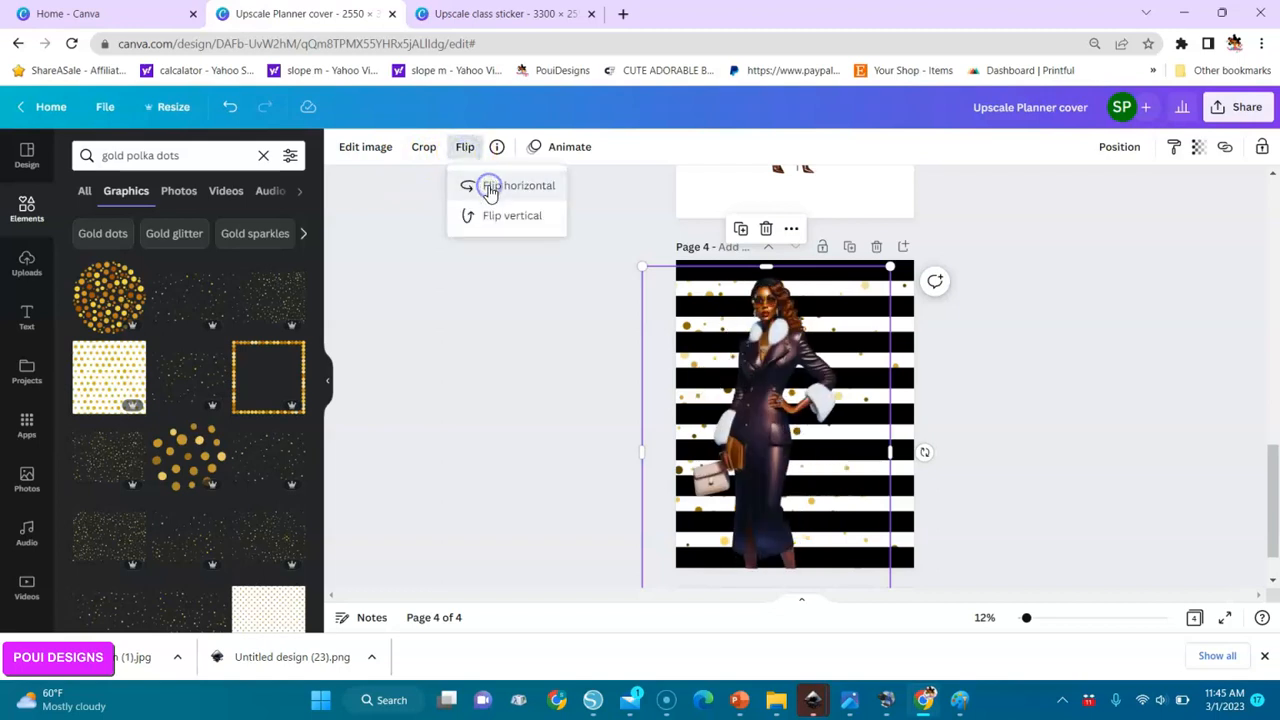
pyautogui.moveTo(765, 447); pyautogui.dragTo(829, 455)
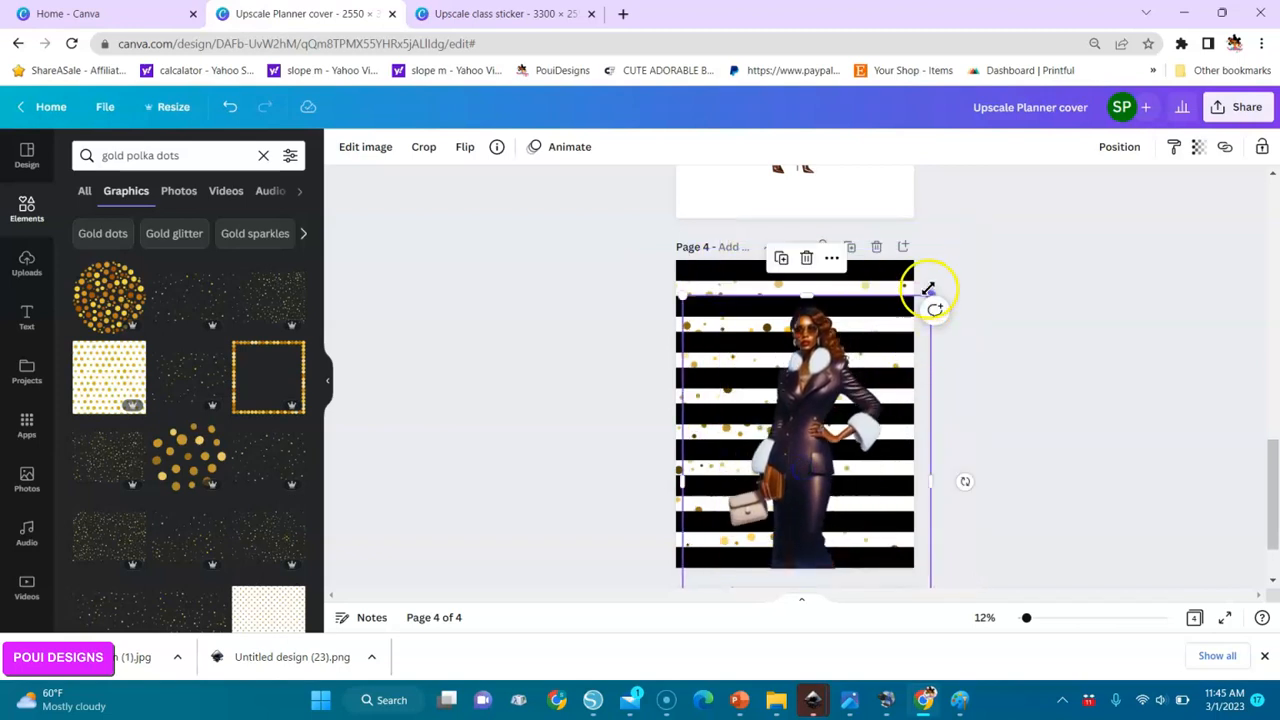
pyautogui.moveTo(947, 286); pyautogui.dragTo(1134, 206)
pyautogui.moveTo(855, 368); pyautogui.dragTo(805, 495)
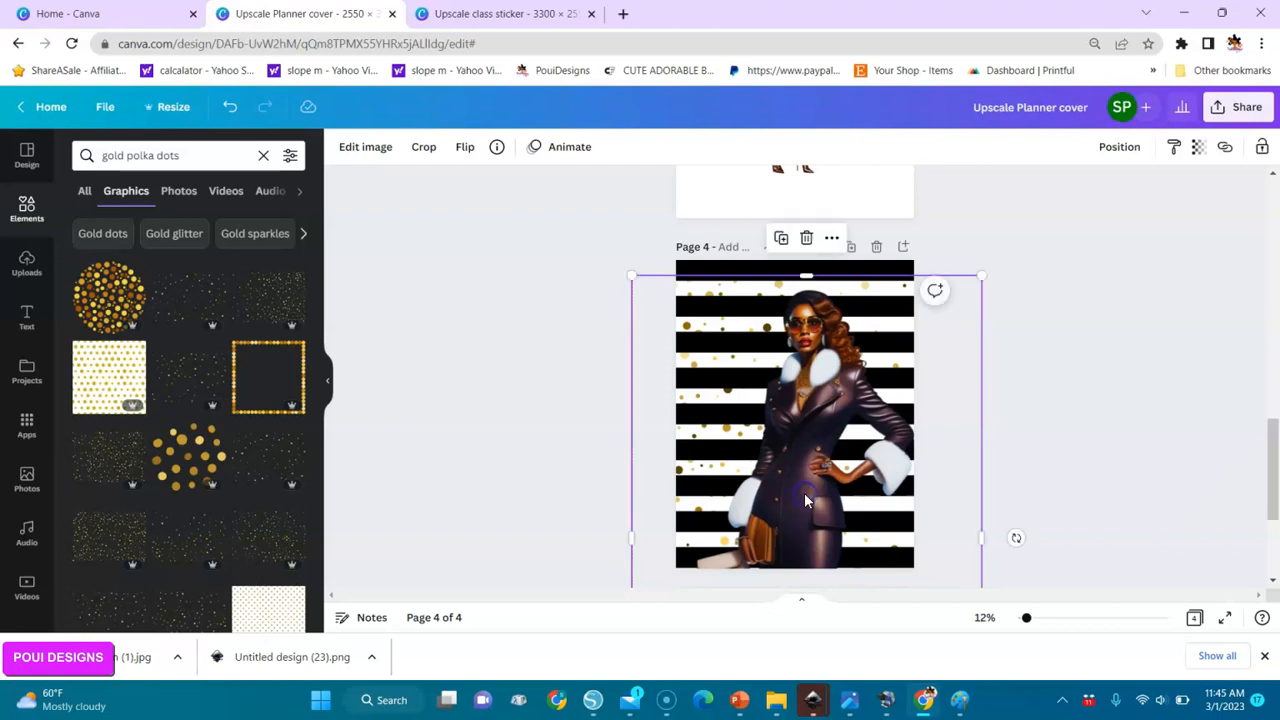
# Clear the element search and look through all the recently used elements.
pyautogui.click(518, 304)
pyautogui.moveTo(206, 157); pyautogui.dragTo(78, 157)
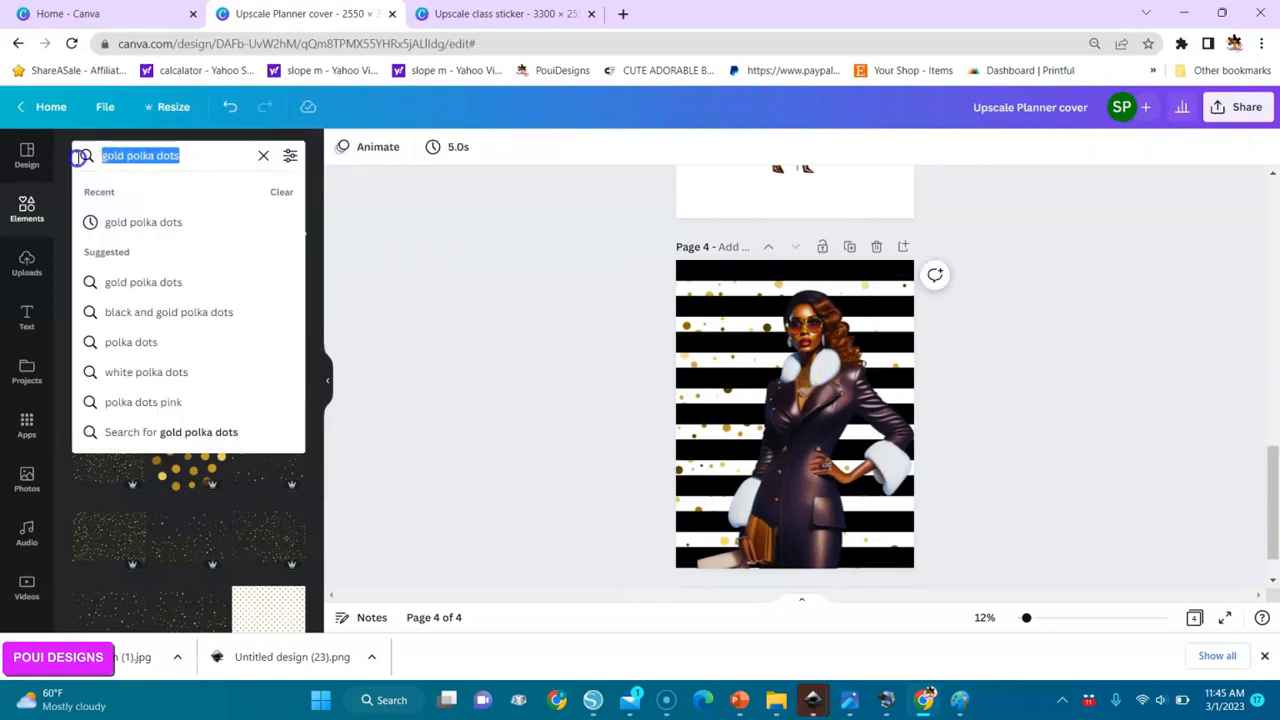
pyautogui.click(263, 156)
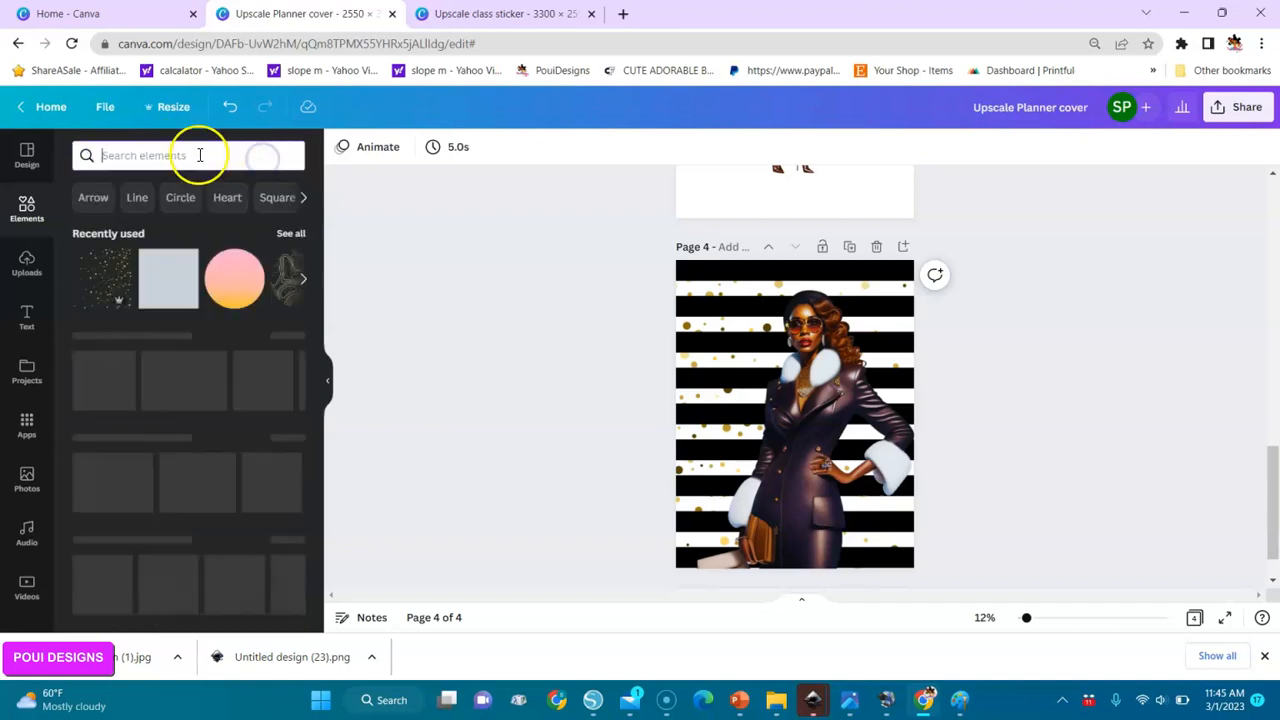
pyautogui.click(298, 236)
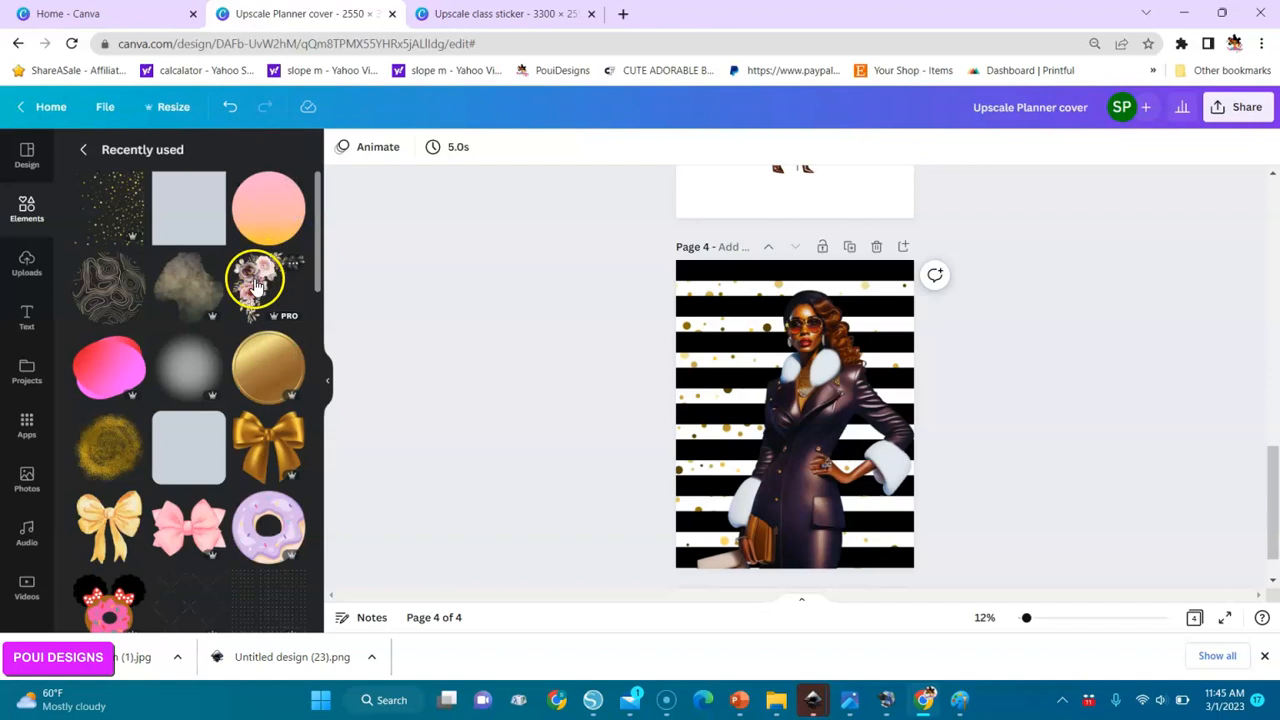
pyautogui.click(88, 152)
# Search the graphics for "pastel rose" and add the trailing pink and mauve rose corner cluster to page 4.
pyautogui.click(172, 155)
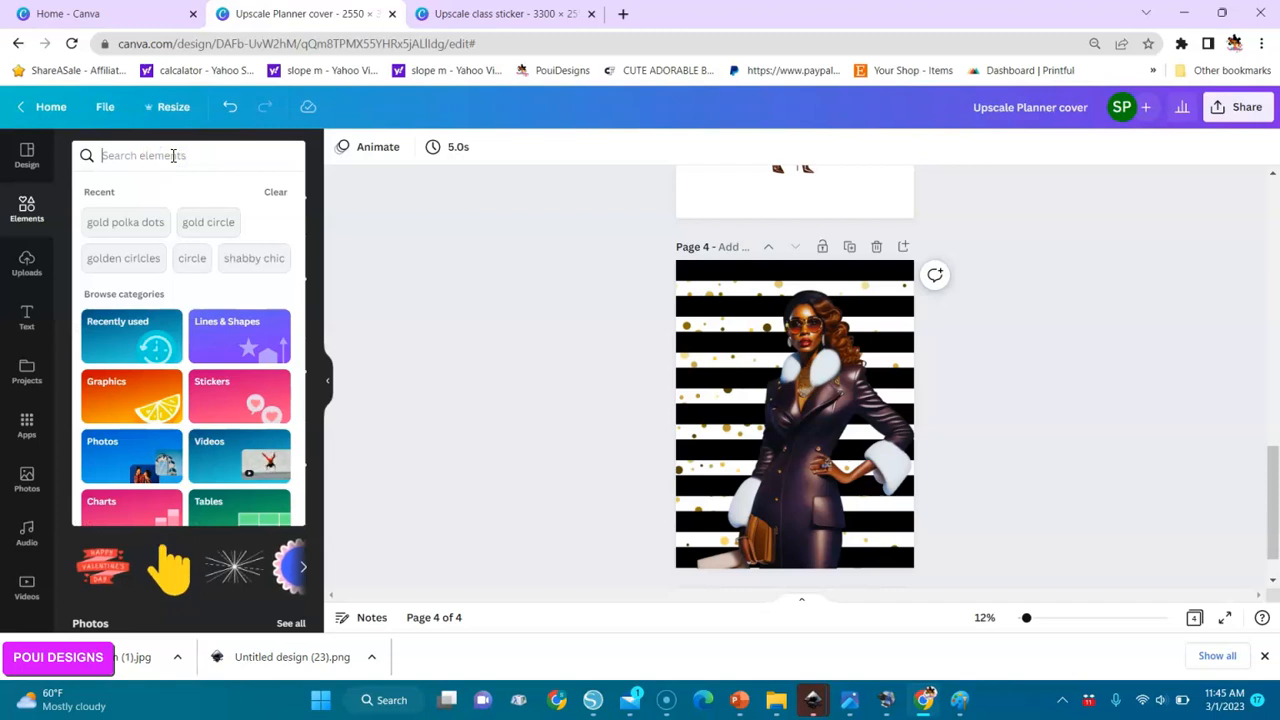
pyautogui.write('p')
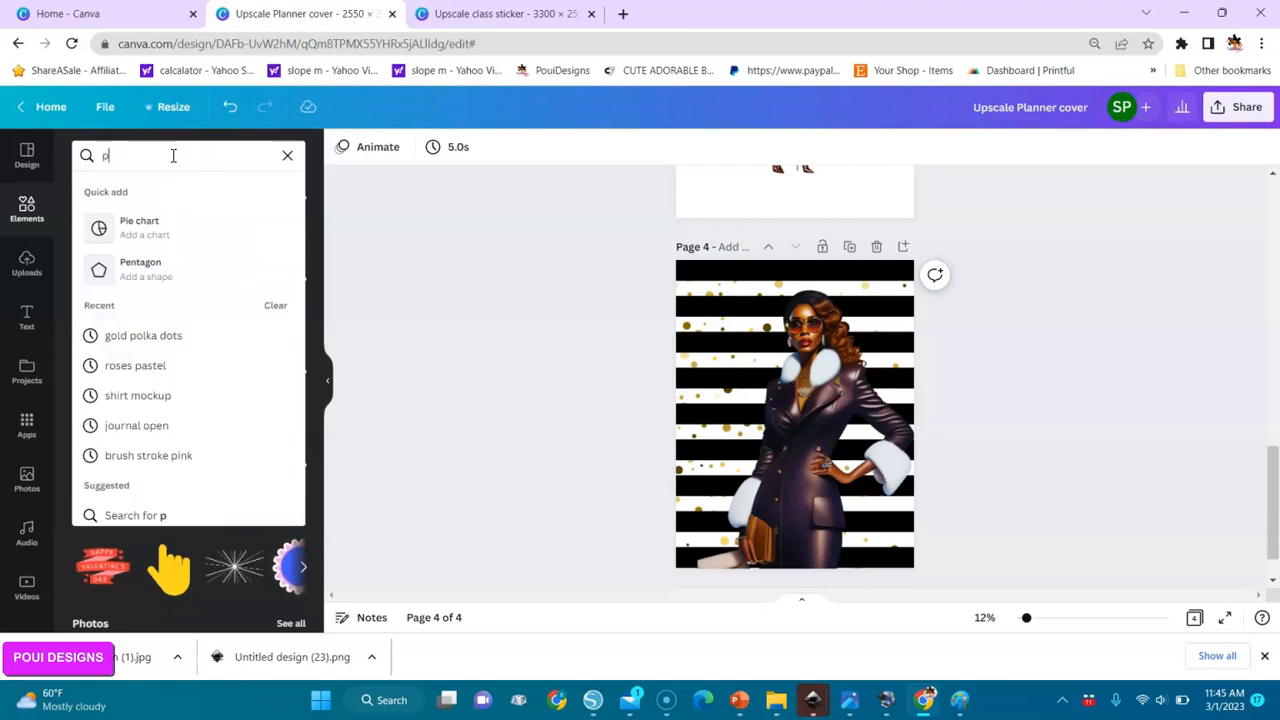
pyautogui.write('astel')
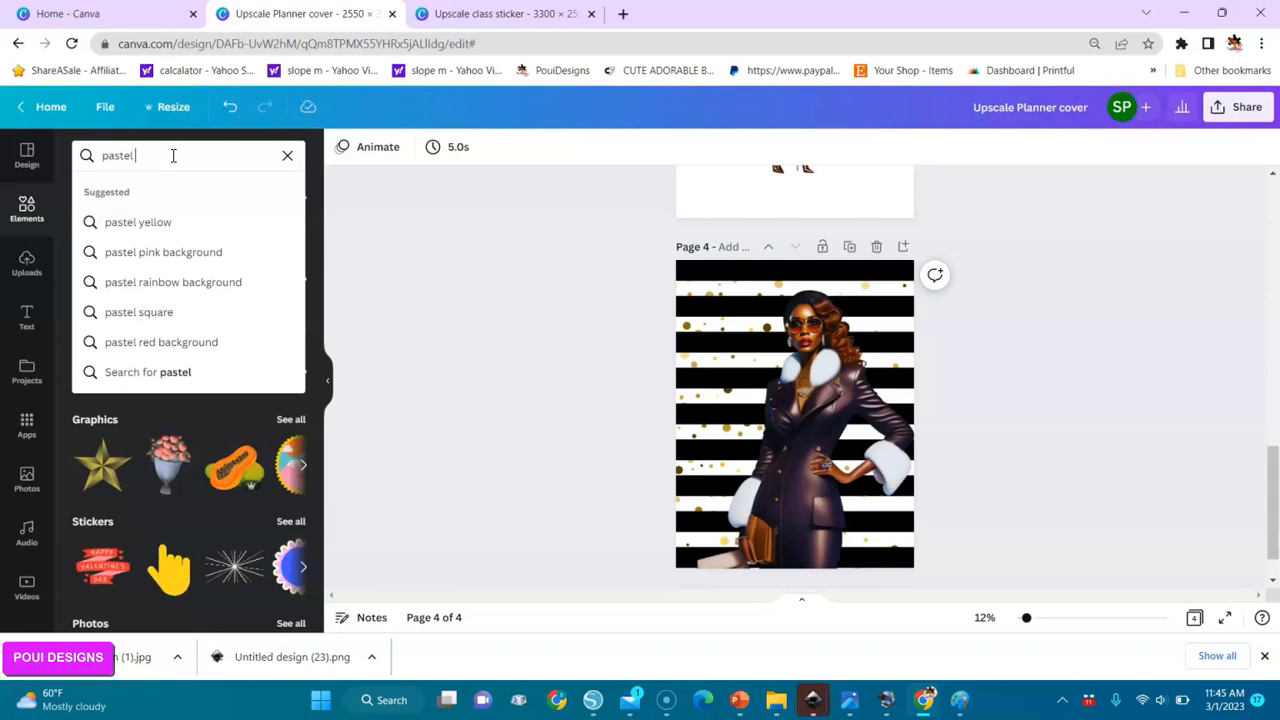
pyautogui.write(' rose')
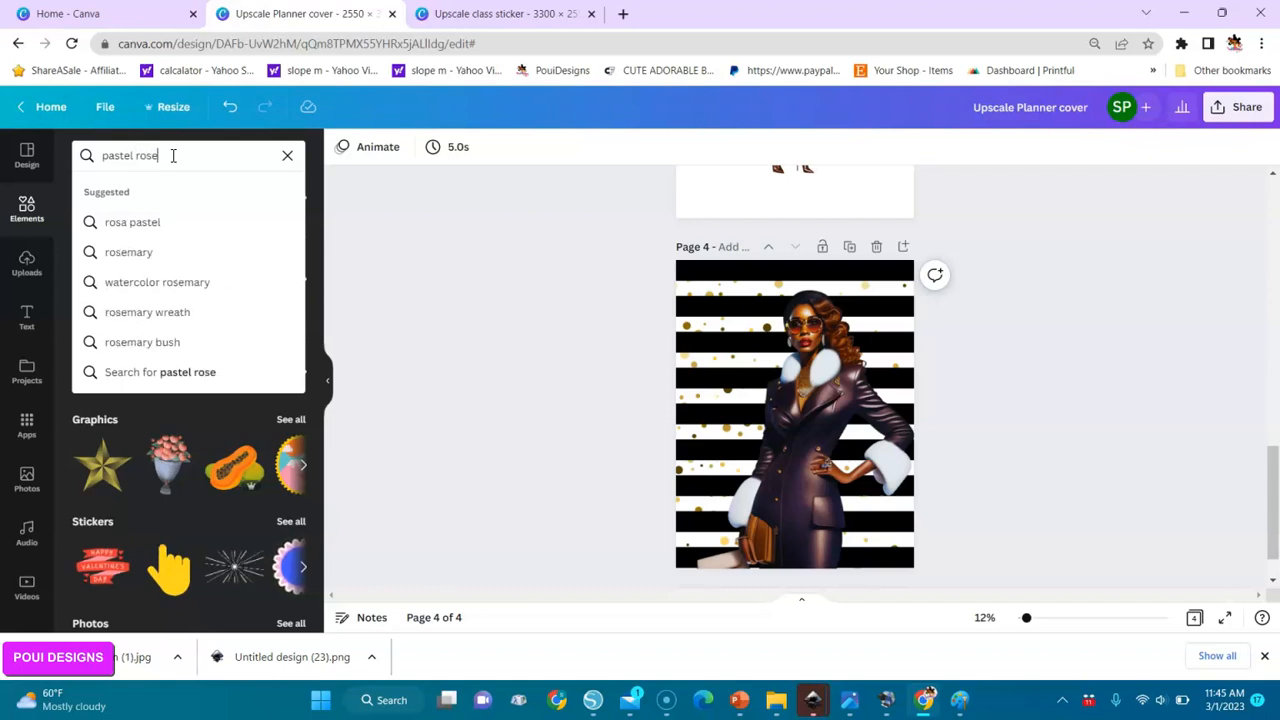
pyautogui.press('Return')
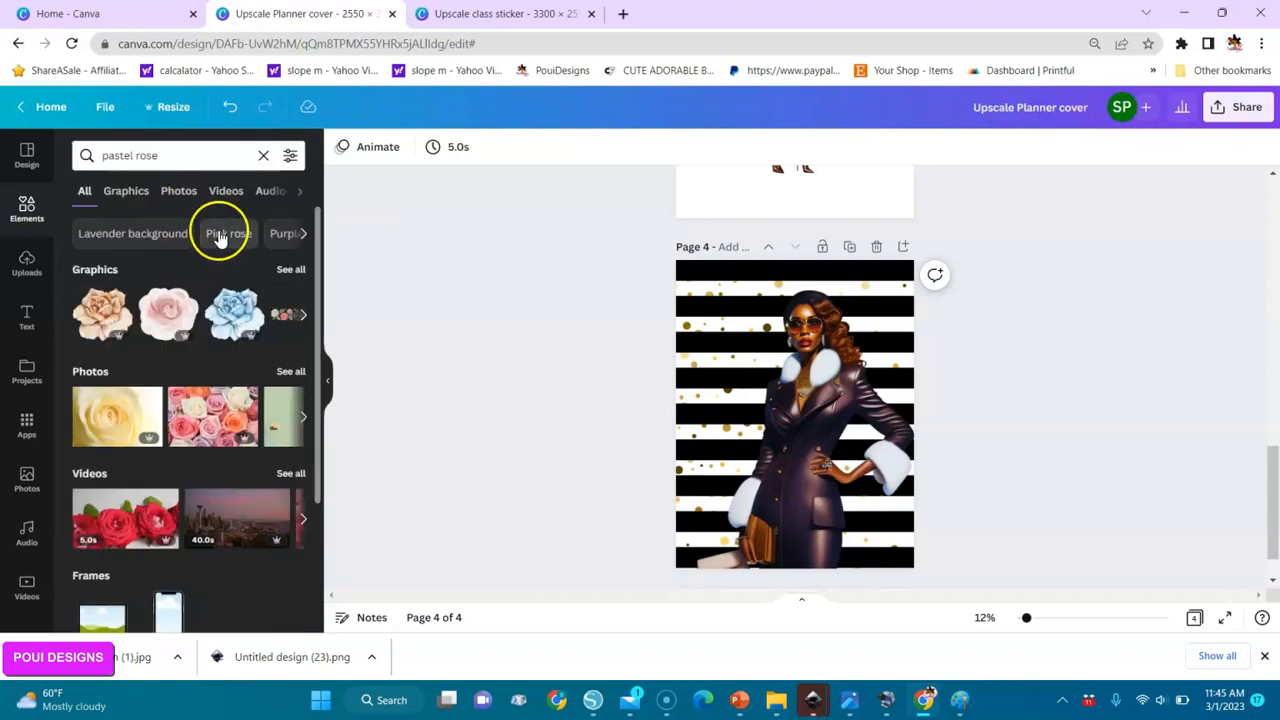
pyautogui.click(291, 270)
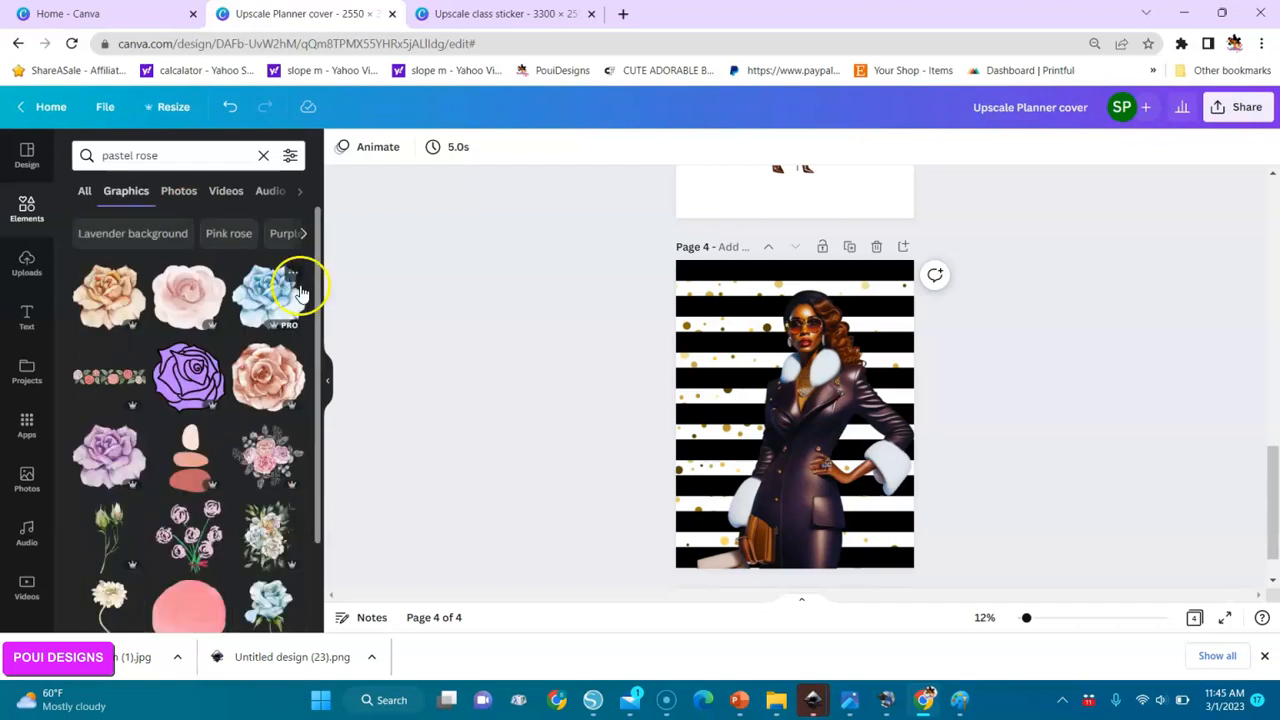
pyautogui.moveTo(318, 312); pyautogui.dragTo(320, 477)
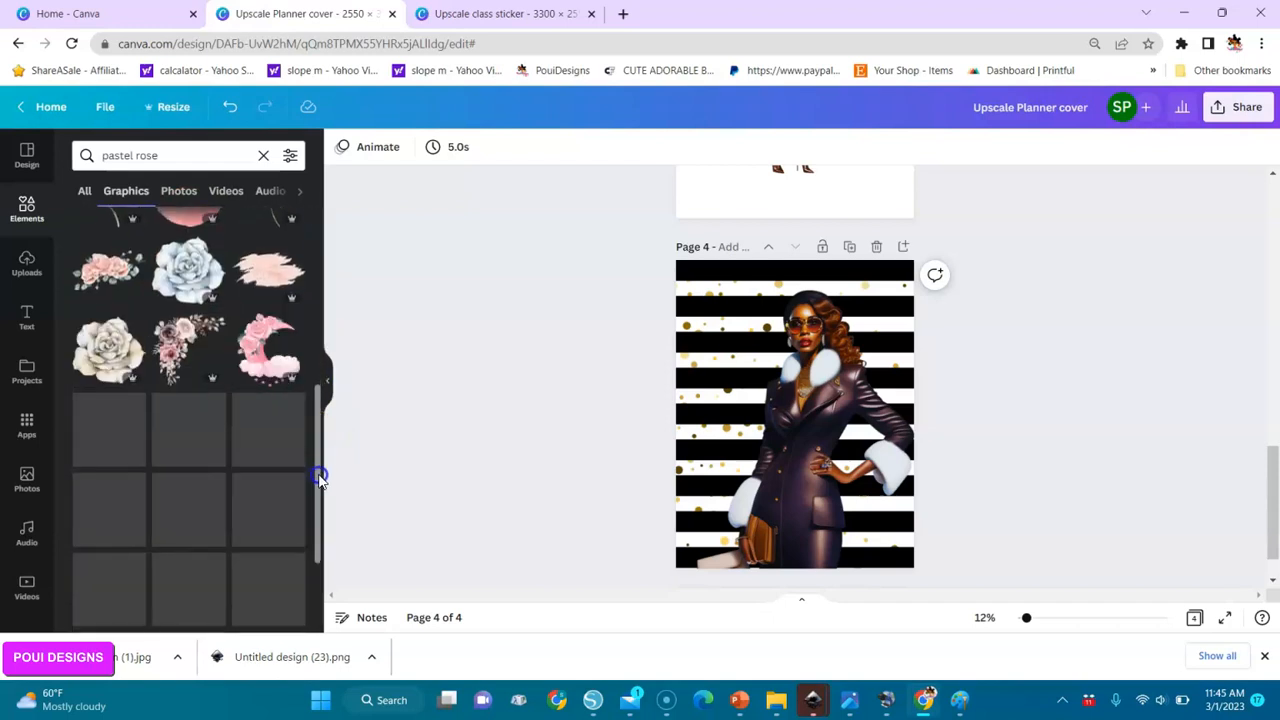
pyautogui.click(168, 336)
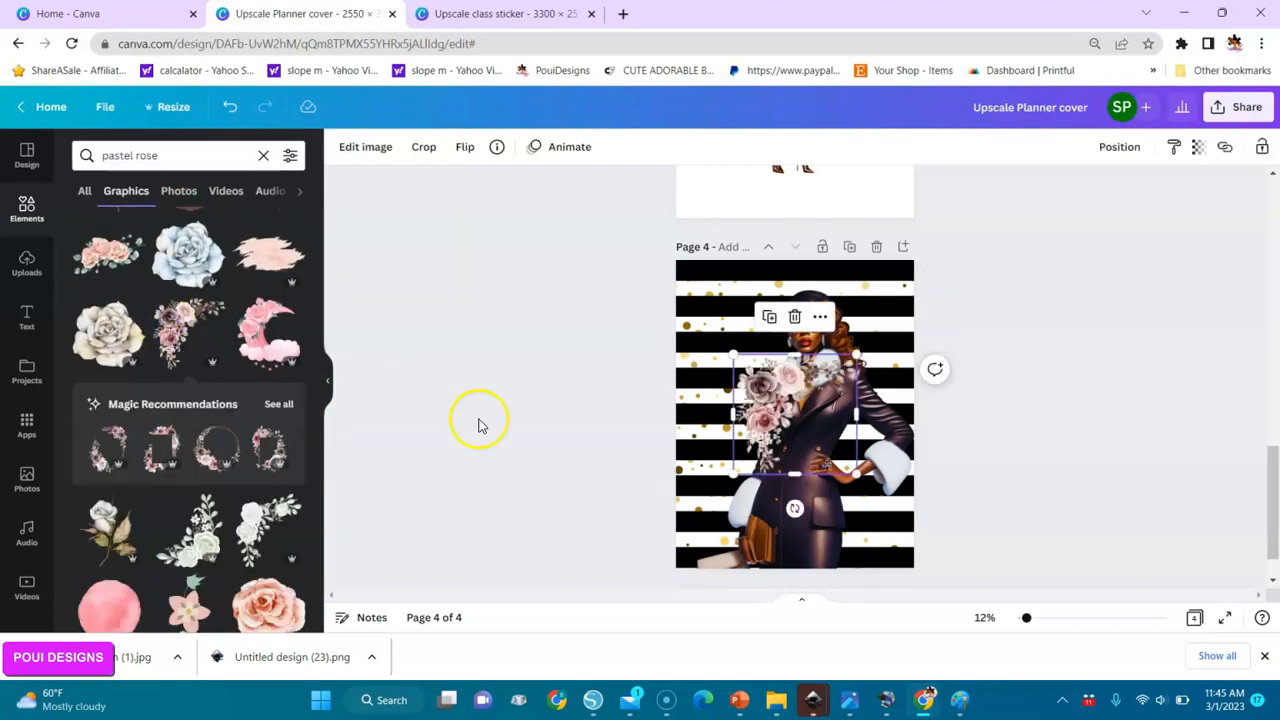
# Set the rose cluster in the page's upper-left corner and a copy, flipped horizontally and vertically, in the lower-right corner.
pyautogui.moveTo(762, 405); pyautogui.dragTo(805, 458)
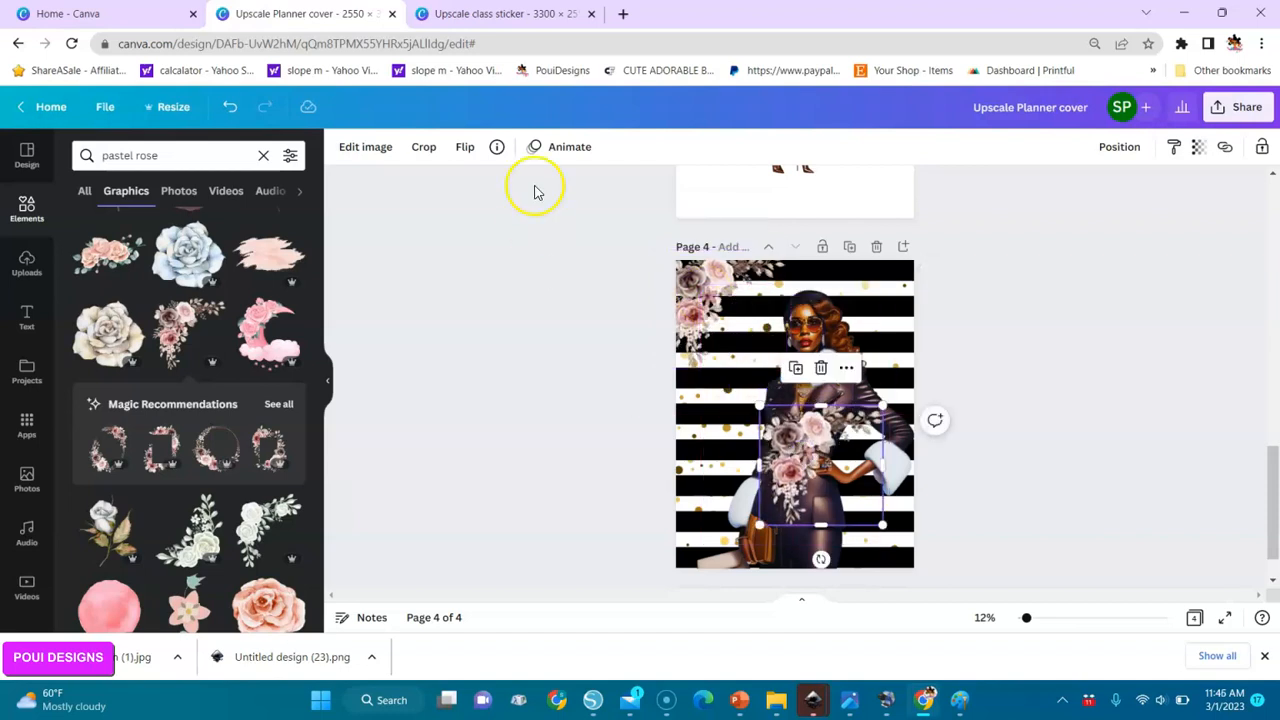
pyautogui.click(463, 148)
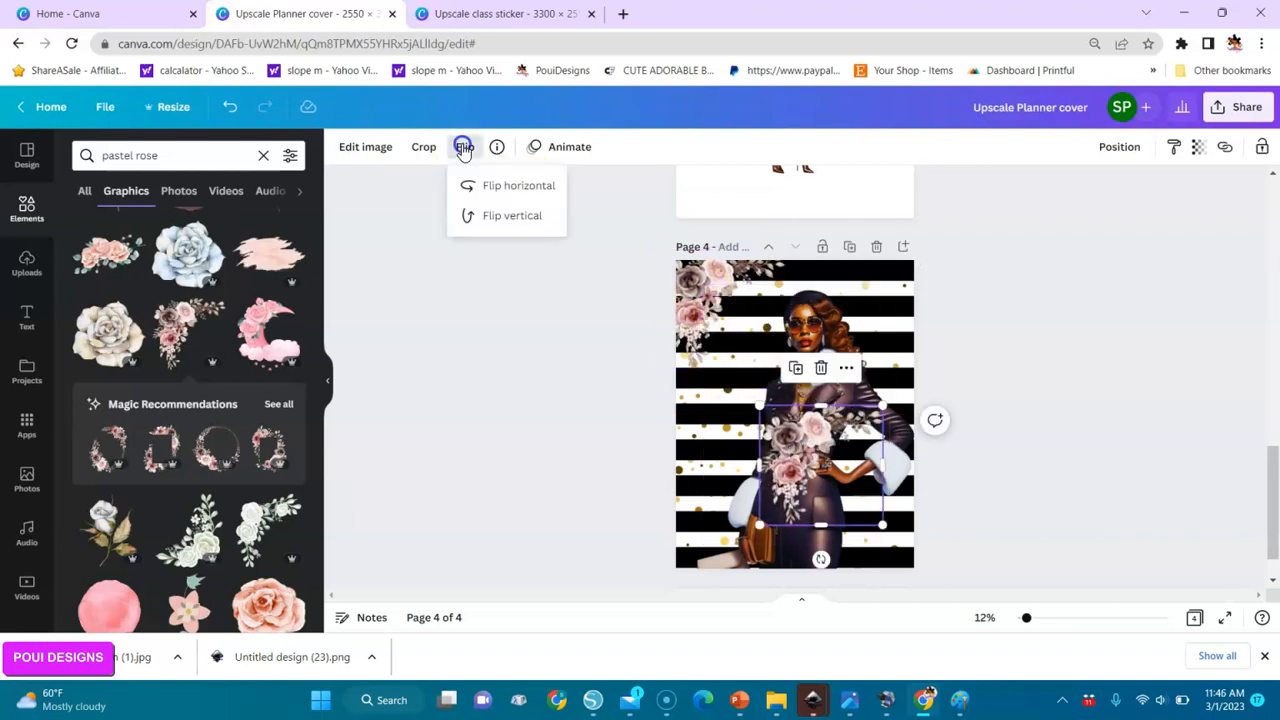
pyautogui.click(488, 190)
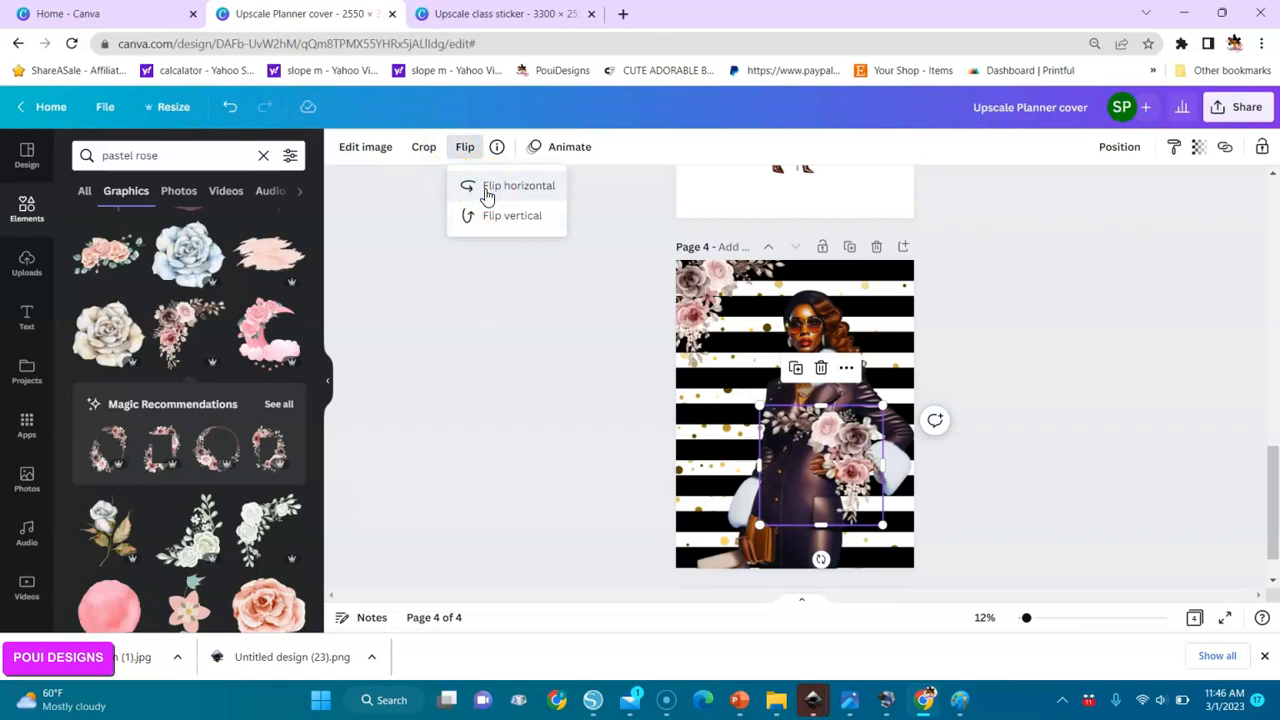
pyautogui.click(492, 216)
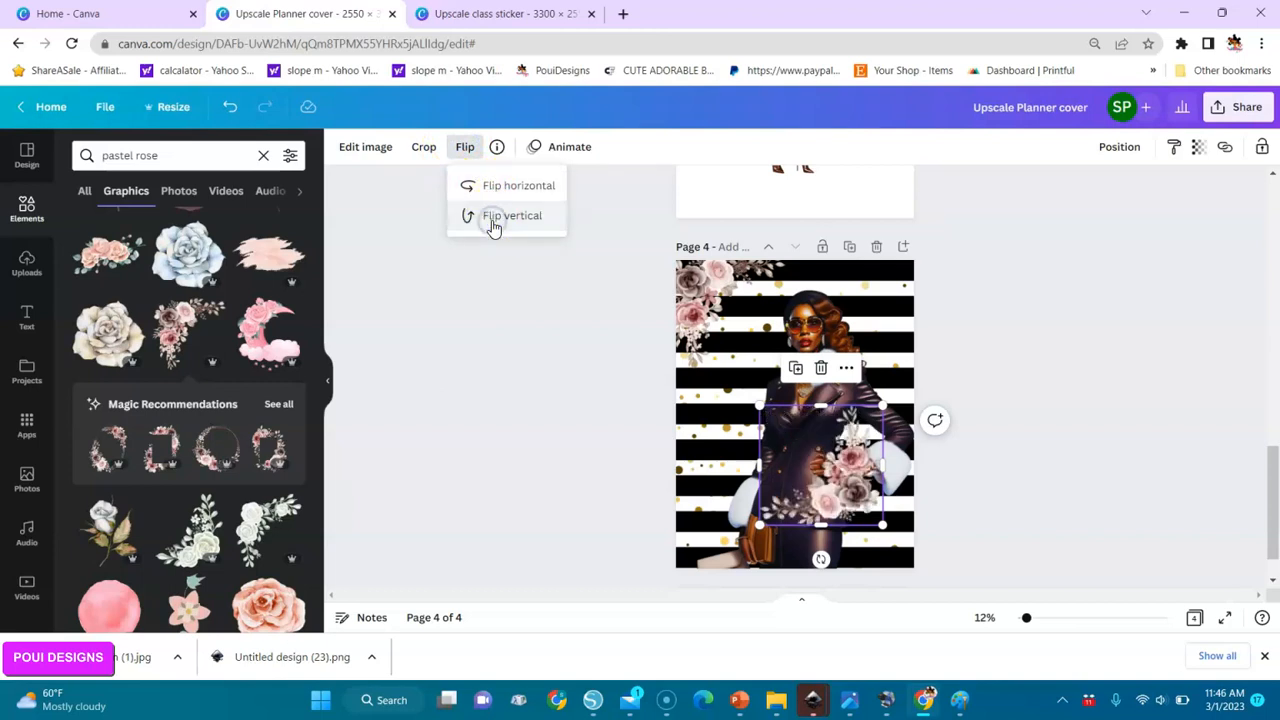
pyautogui.moveTo(849, 471); pyautogui.dragTo(889, 528)
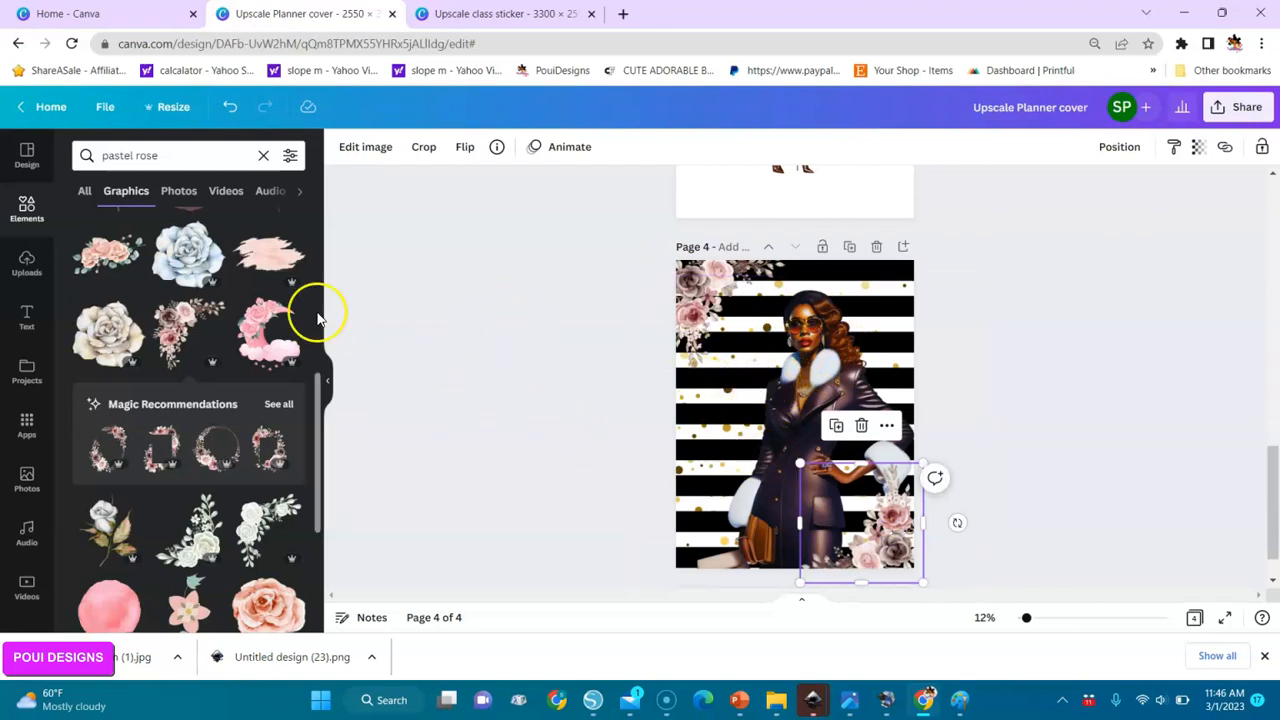
# Add the pink watercolor circle graphic, place it left of the woman, and enlarge it slightly.
pyautogui.moveTo(319, 478); pyautogui.dragTo(320, 543)
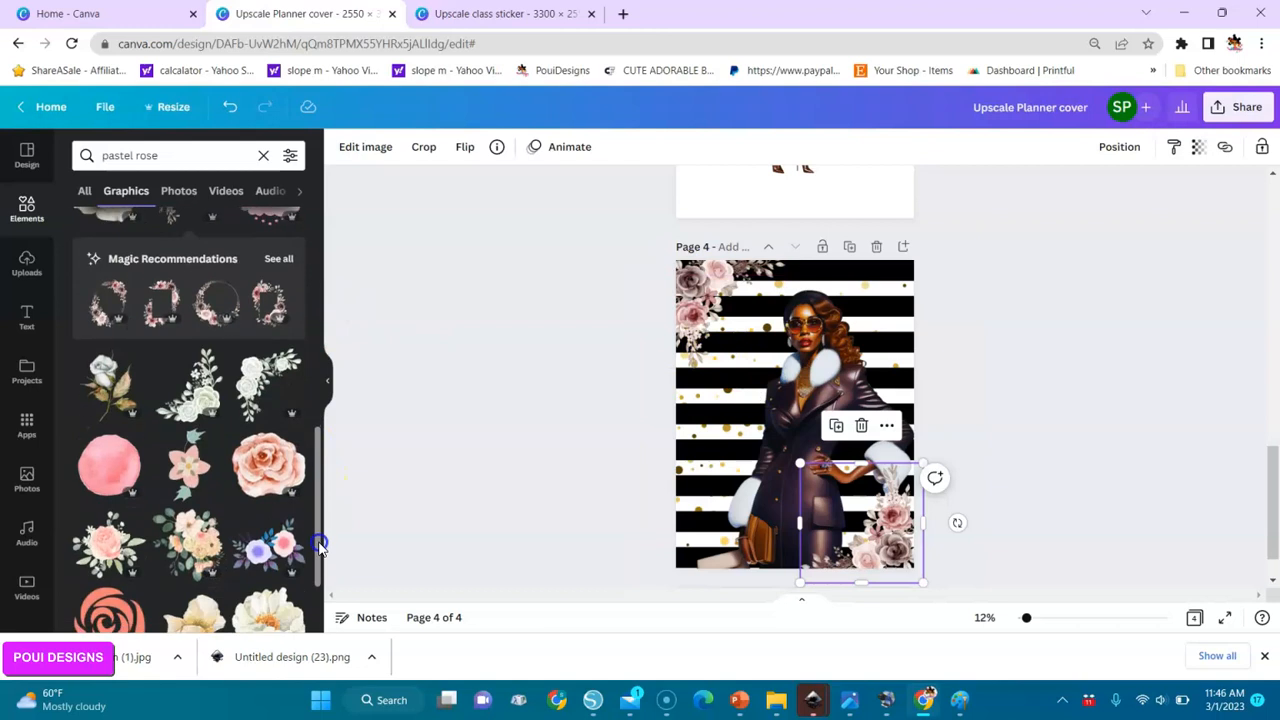
pyautogui.click(108, 402)
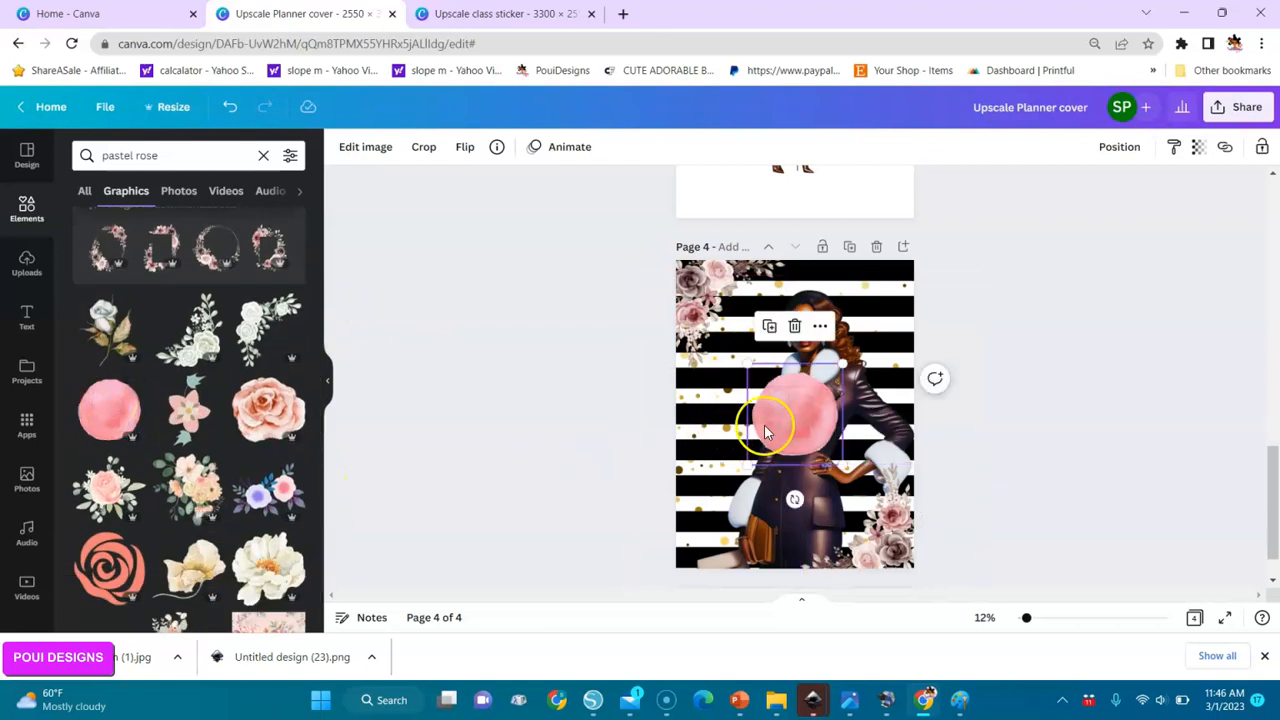
pyautogui.moveTo(772, 425); pyautogui.dragTo(701, 403)
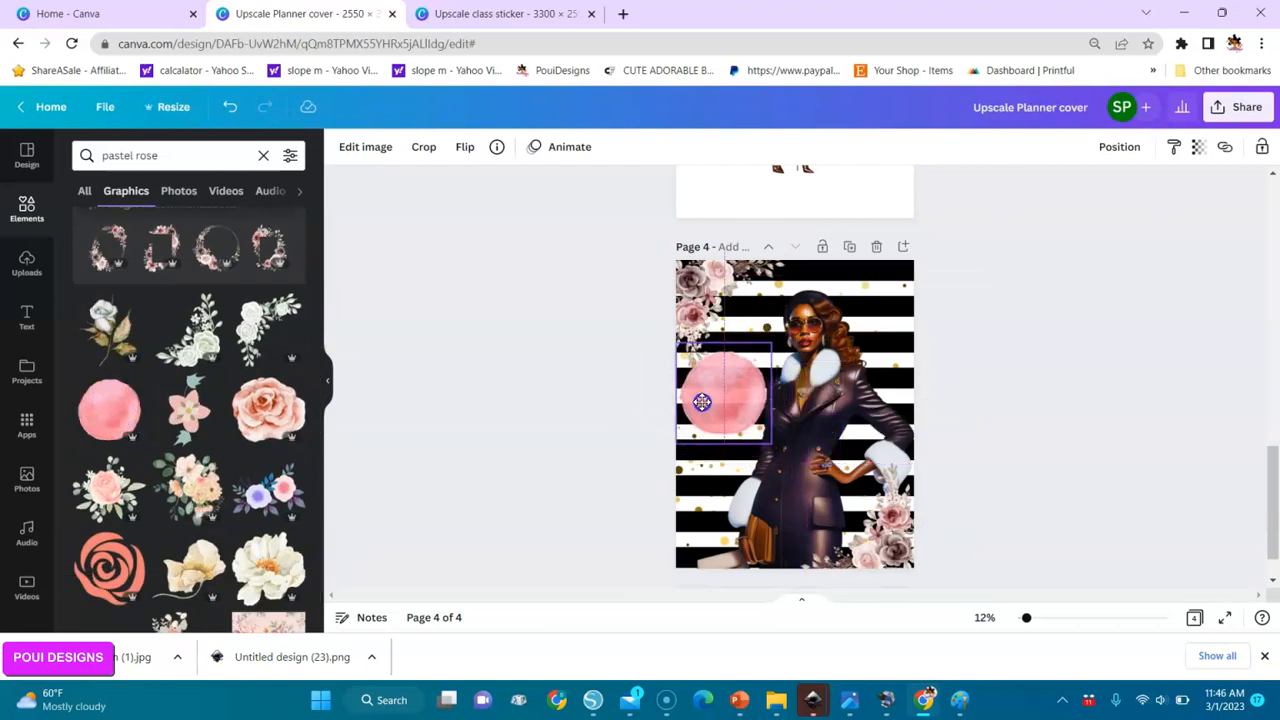
pyautogui.moveTo(769, 443); pyautogui.dragTo(778, 459)
# Move the woman slightly right and down so she clears the pink circle.
pyautogui.moveTo(816, 411); pyautogui.dragTo(835, 410)
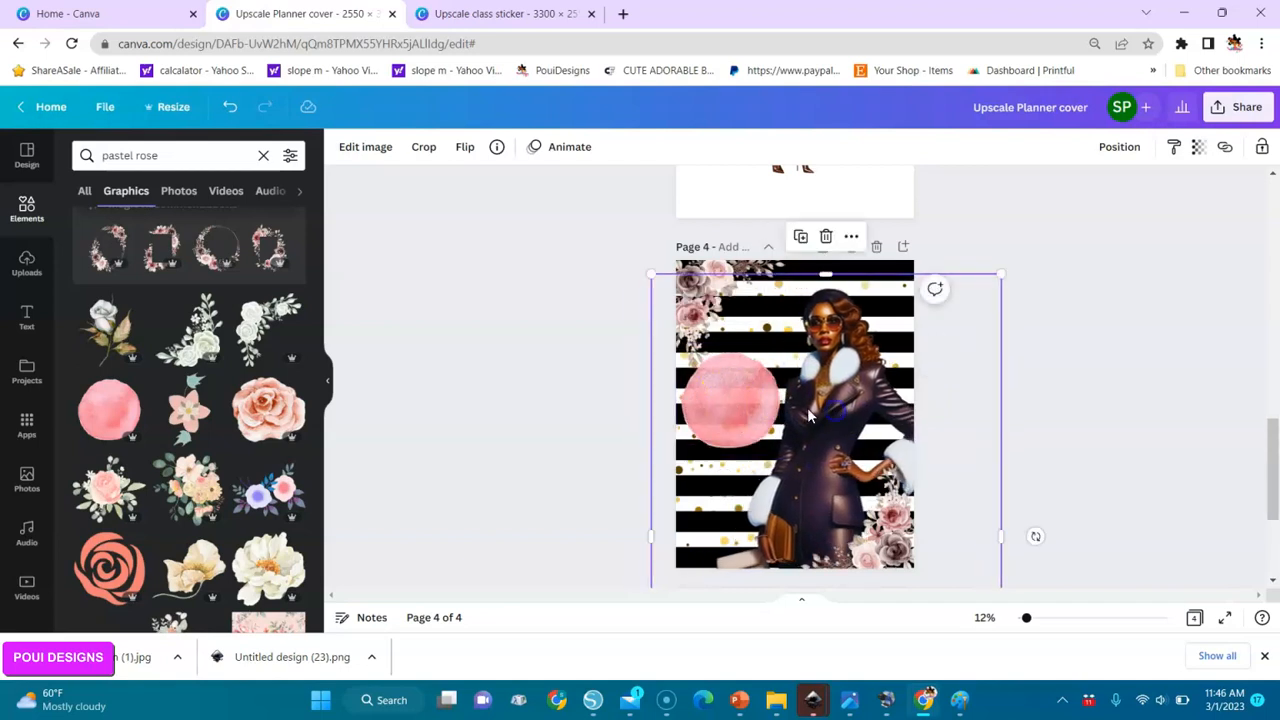
pyautogui.moveTo(733, 390); pyautogui.dragTo(738, 400)
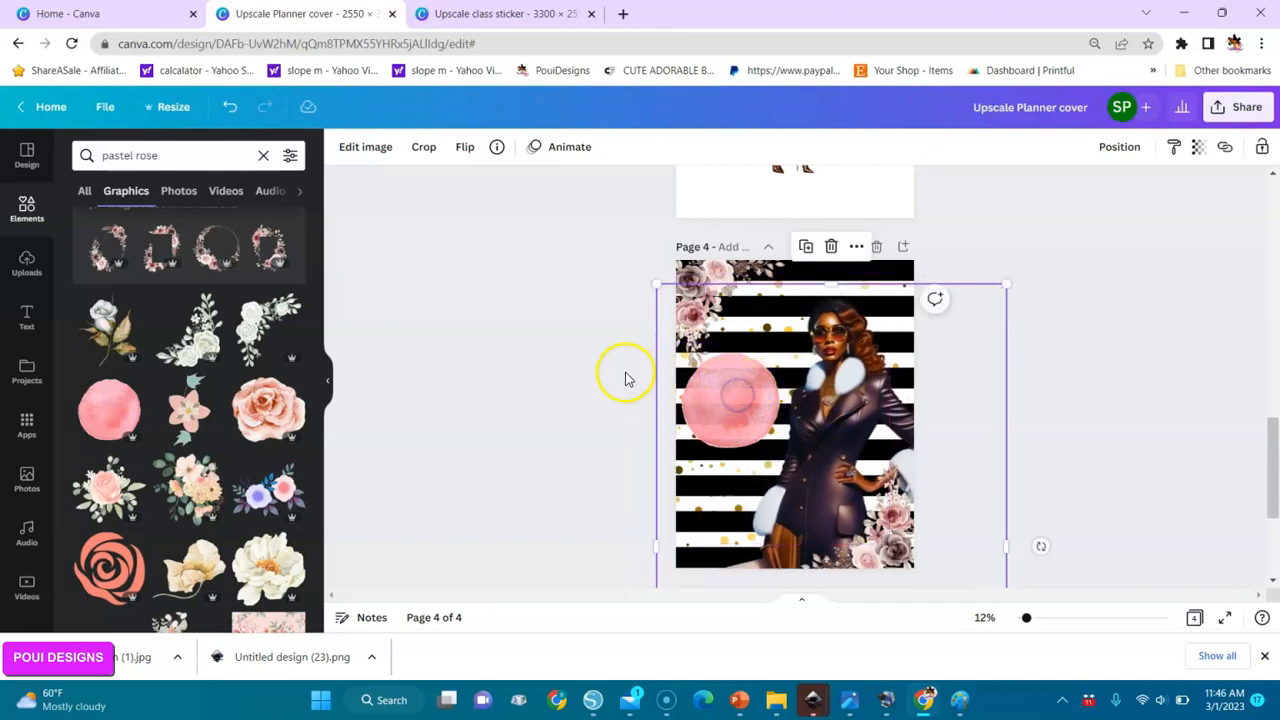
pyautogui.click(572, 398)
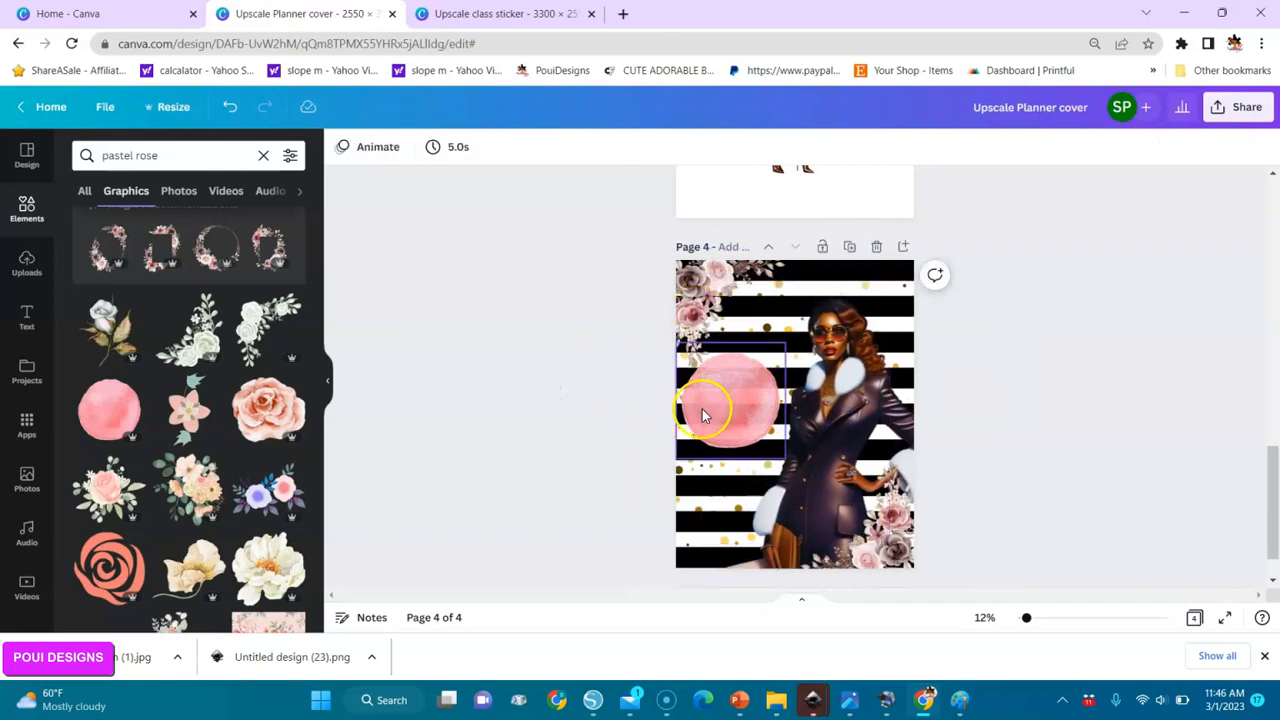
# Add a subheading text over the pink circle on page 4 with font size 59, reading "Blessed".
pyautogui.click(26, 318)
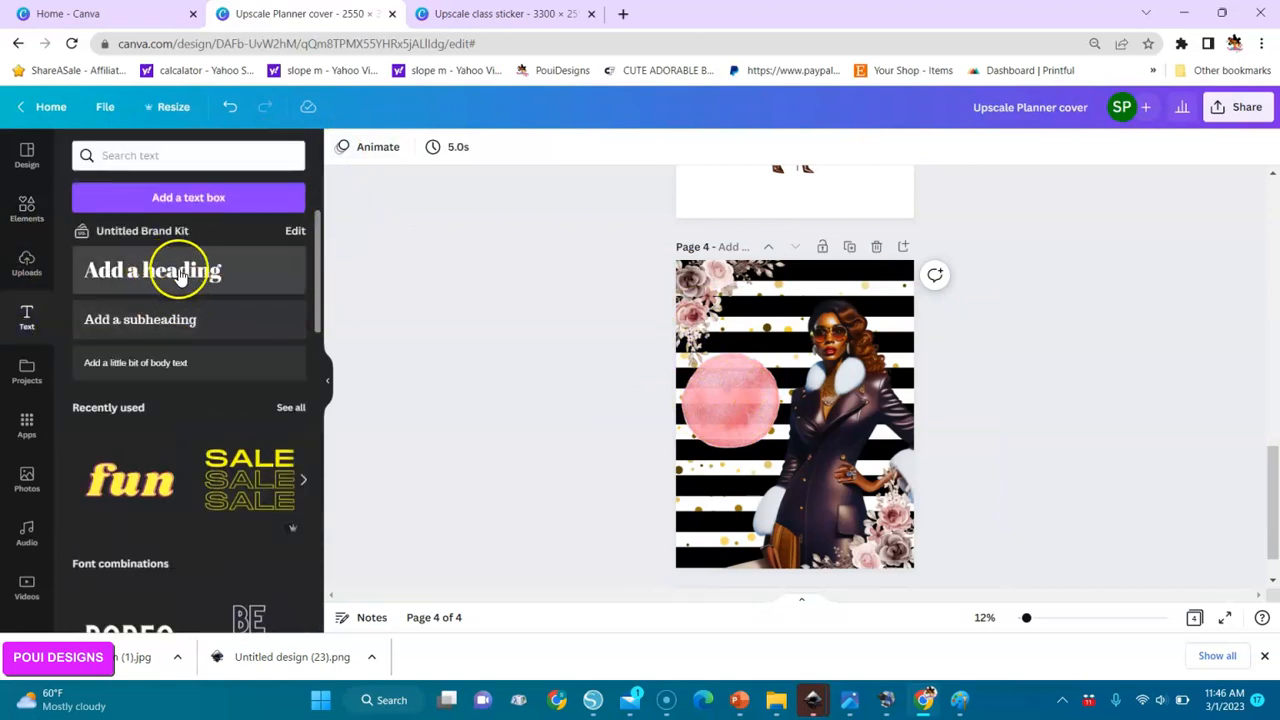
pyautogui.click(160, 327)
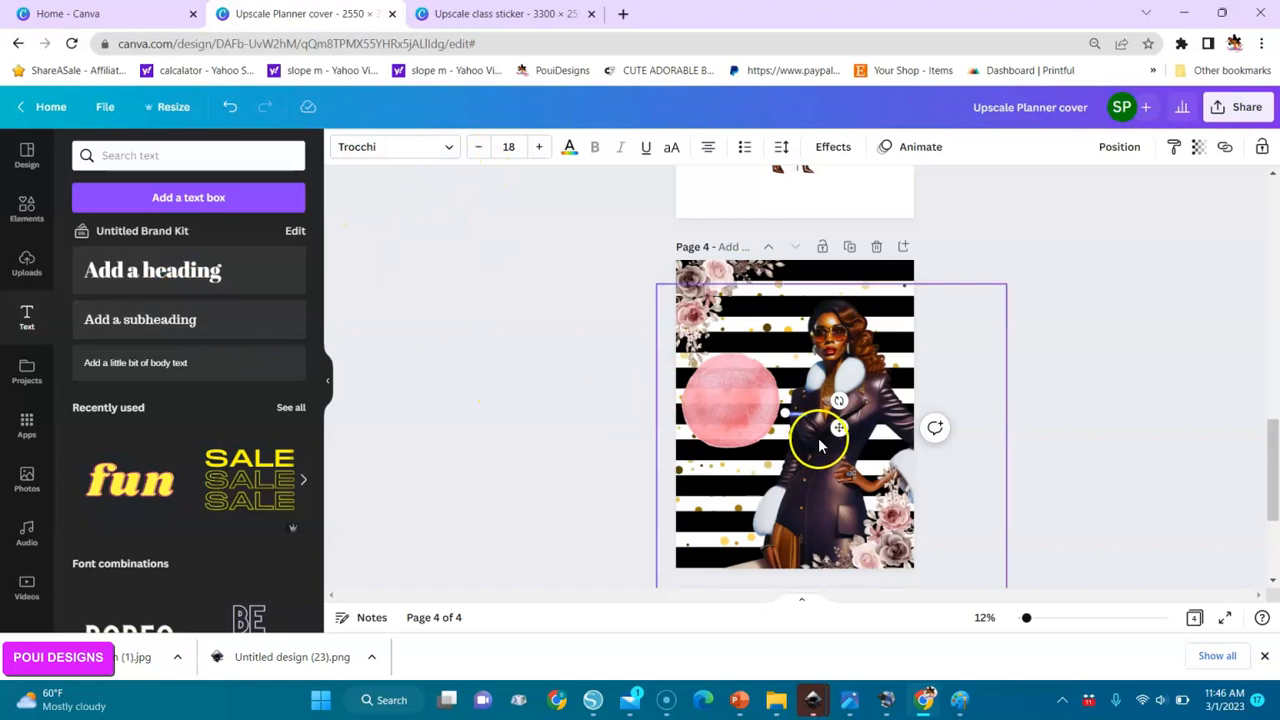
pyautogui.moveTo(830, 428); pyautogui.dragTo(766, 417)
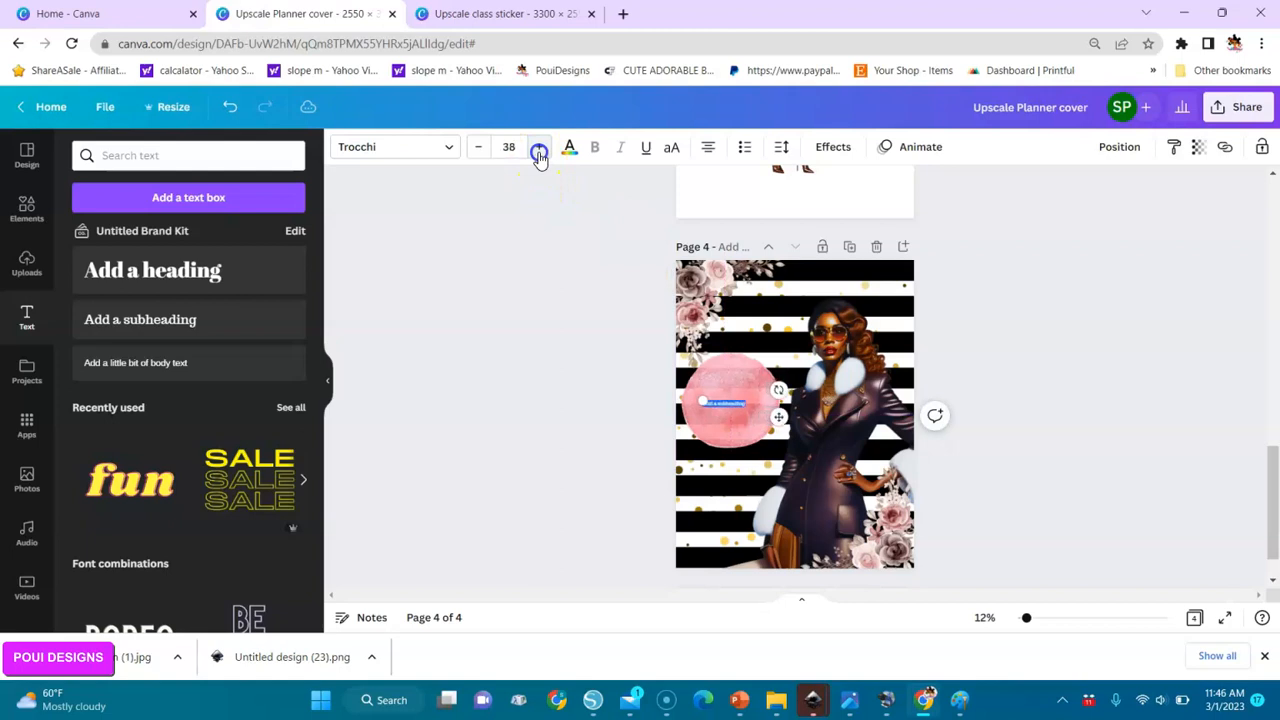
pyautogui.click(538, 150)
pyautogui.click(538, 150)
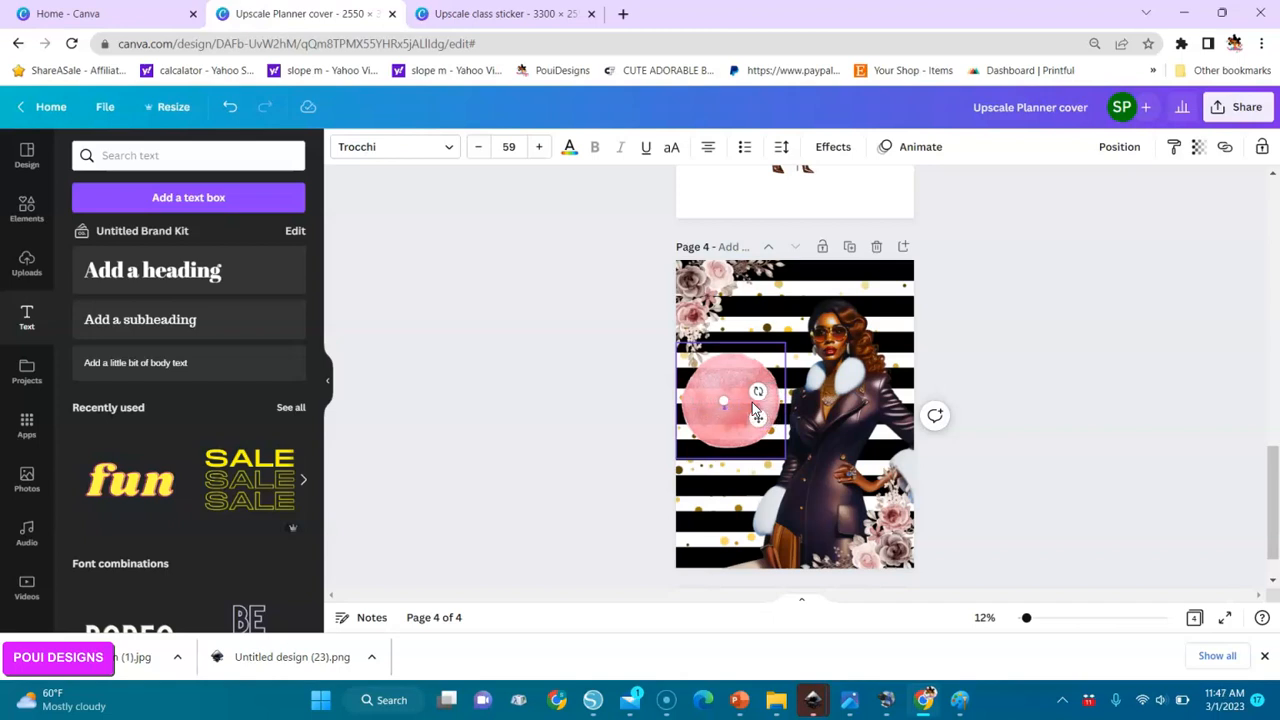
pyautogui.write('Myessed')
pyautogui.click(520, 233)
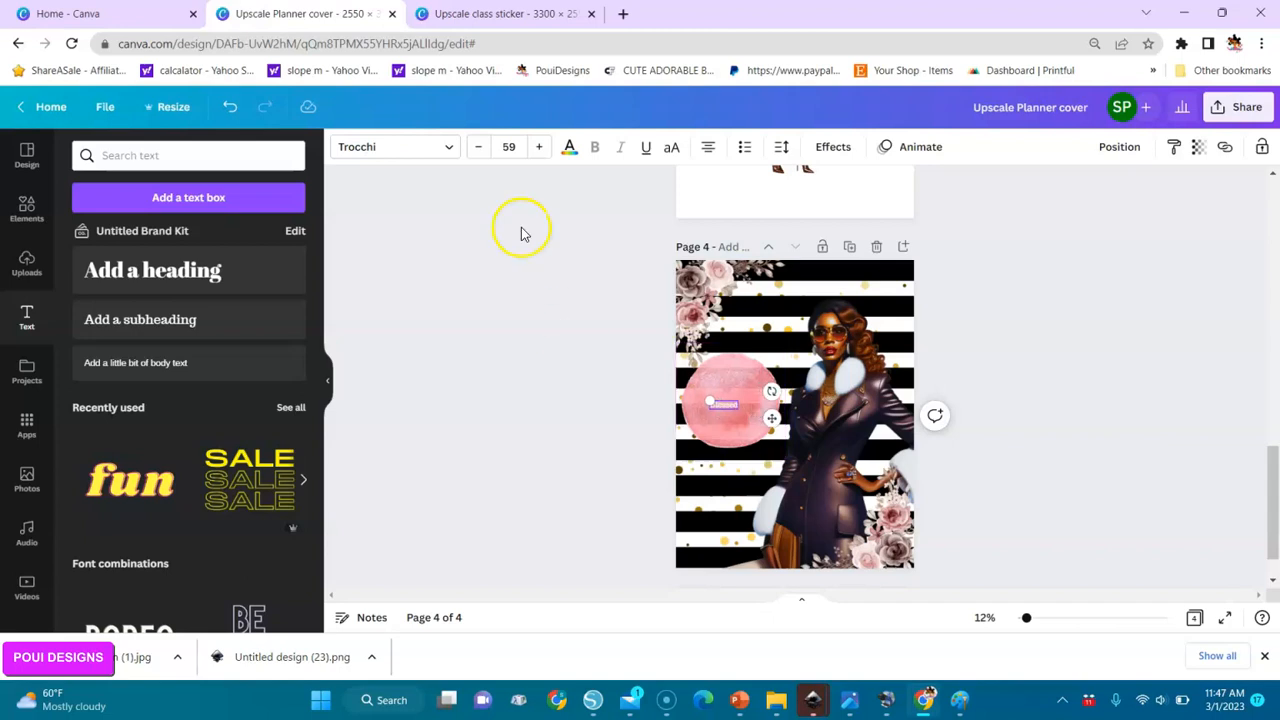
# Color the "Blessed" text black, search the fonts for "calligraphy" and apply the Mistrully font.
pyautogui.click(569, 148)
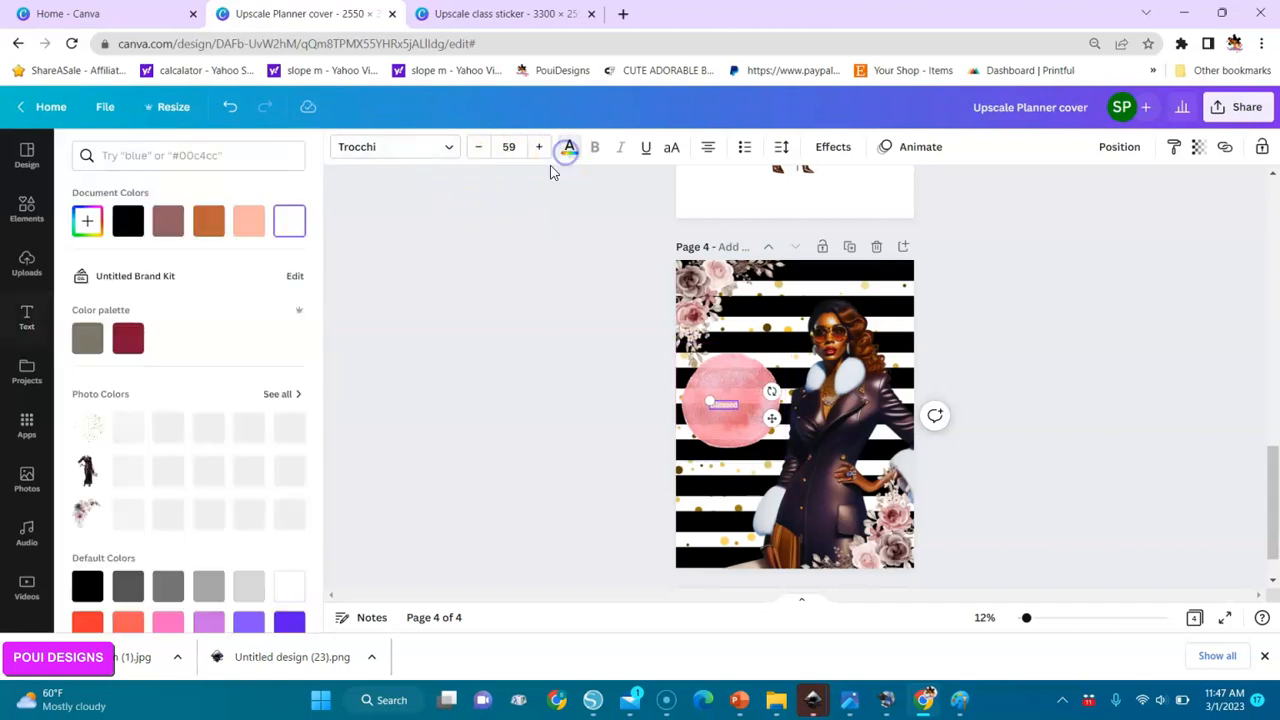
pyautogui.click(130, 222)
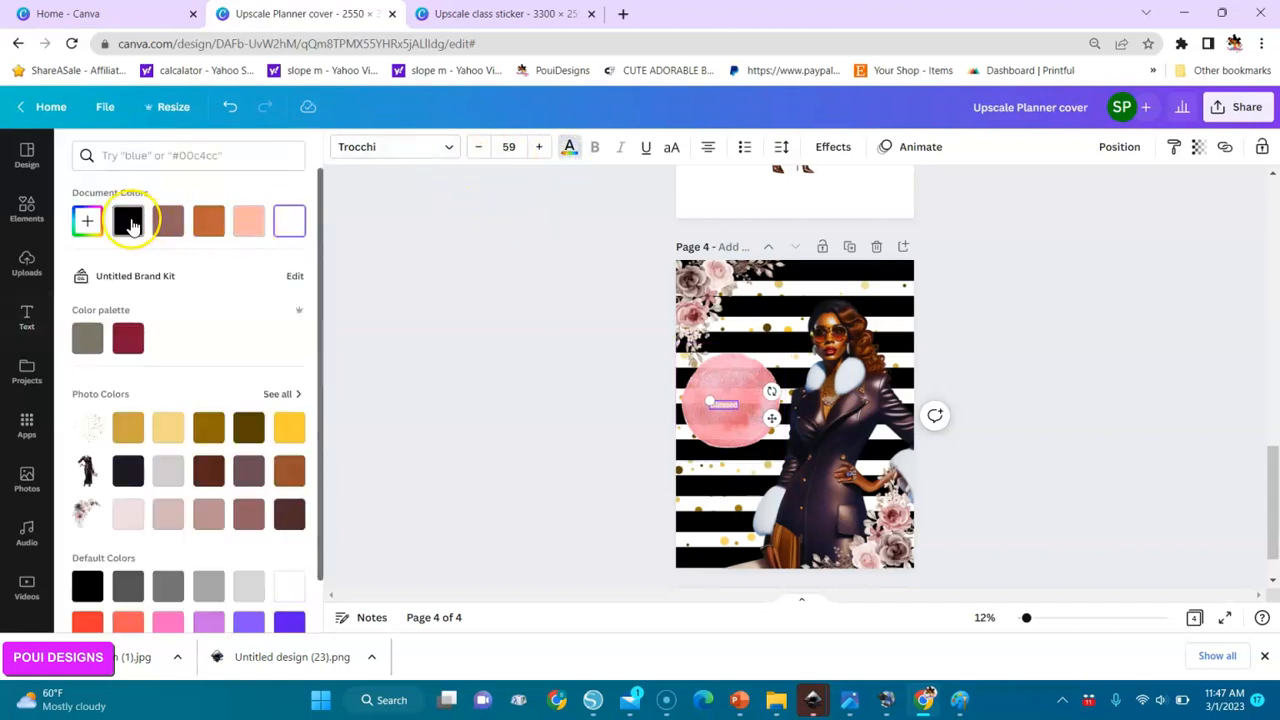
pyautogui.click(446, 147)
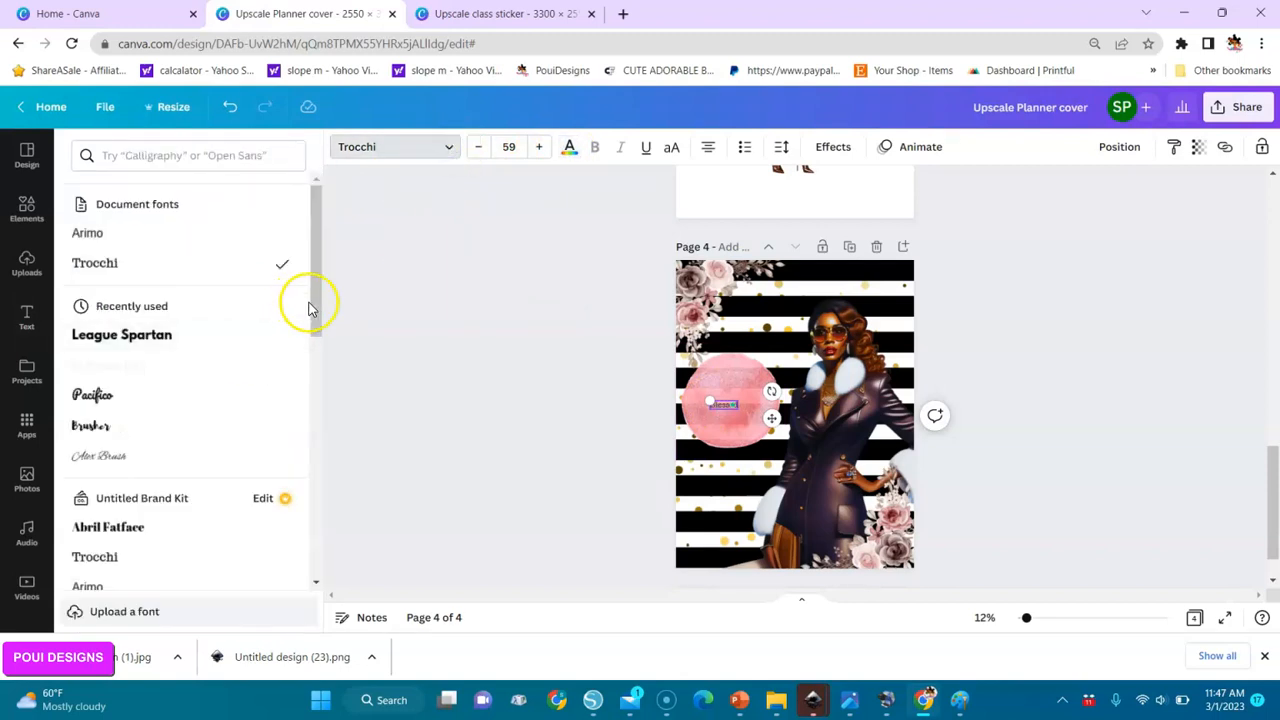
pyautogui.moveTo(314, 306); pyautogui.dragTo(302, 500)
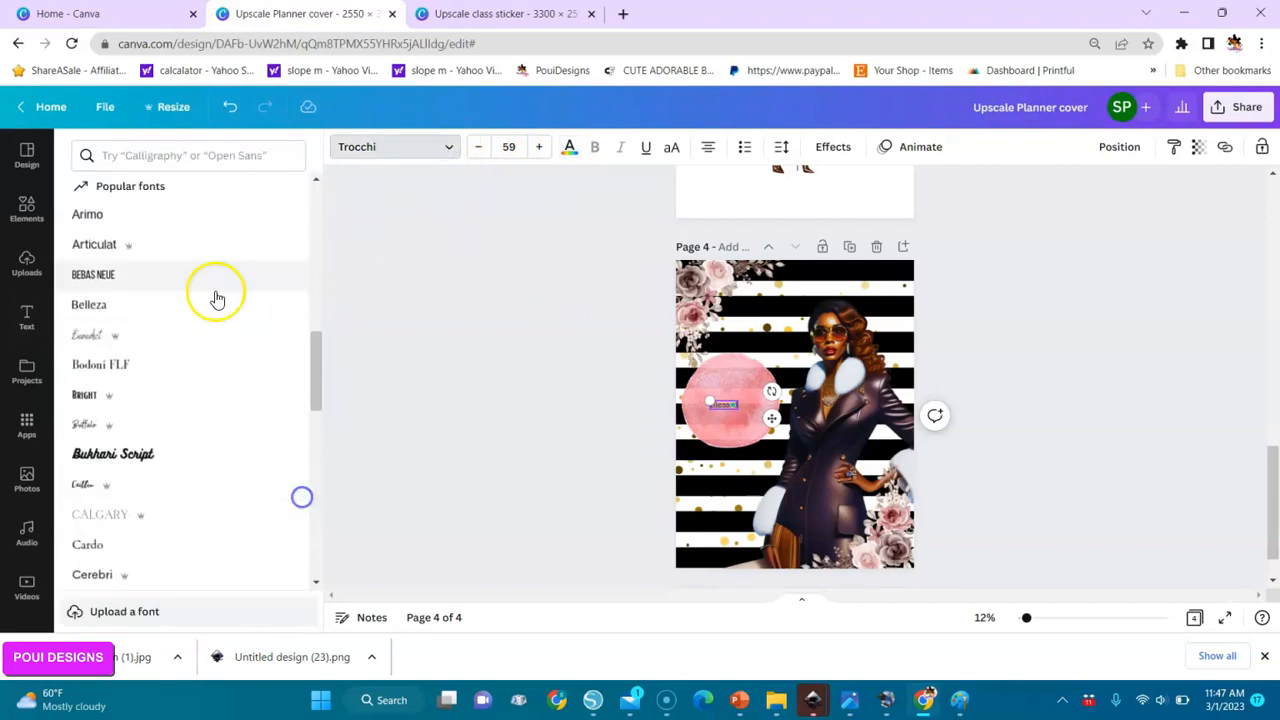
pyautogui.click(175, 157)
pyautogui.write('call')
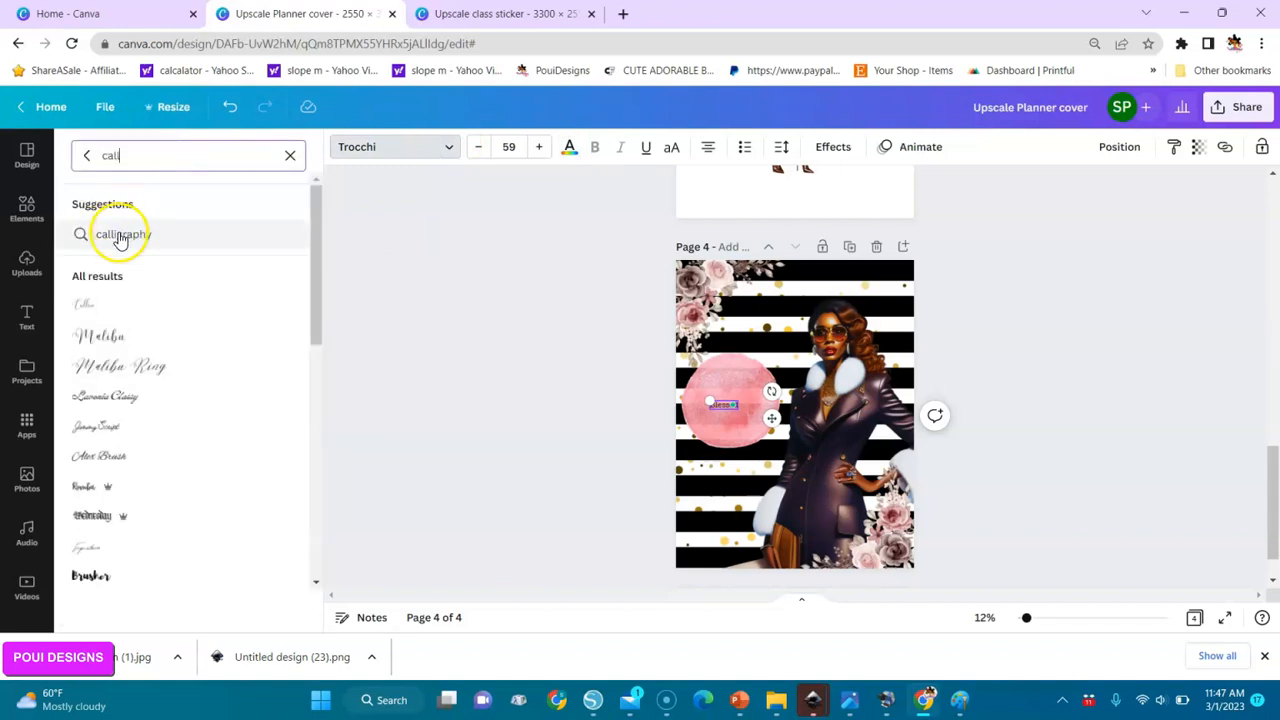
pyautogui.click(120, 234)
pyautogui.moveTo(316, 237); pyautogui.dragTo(308, 340)
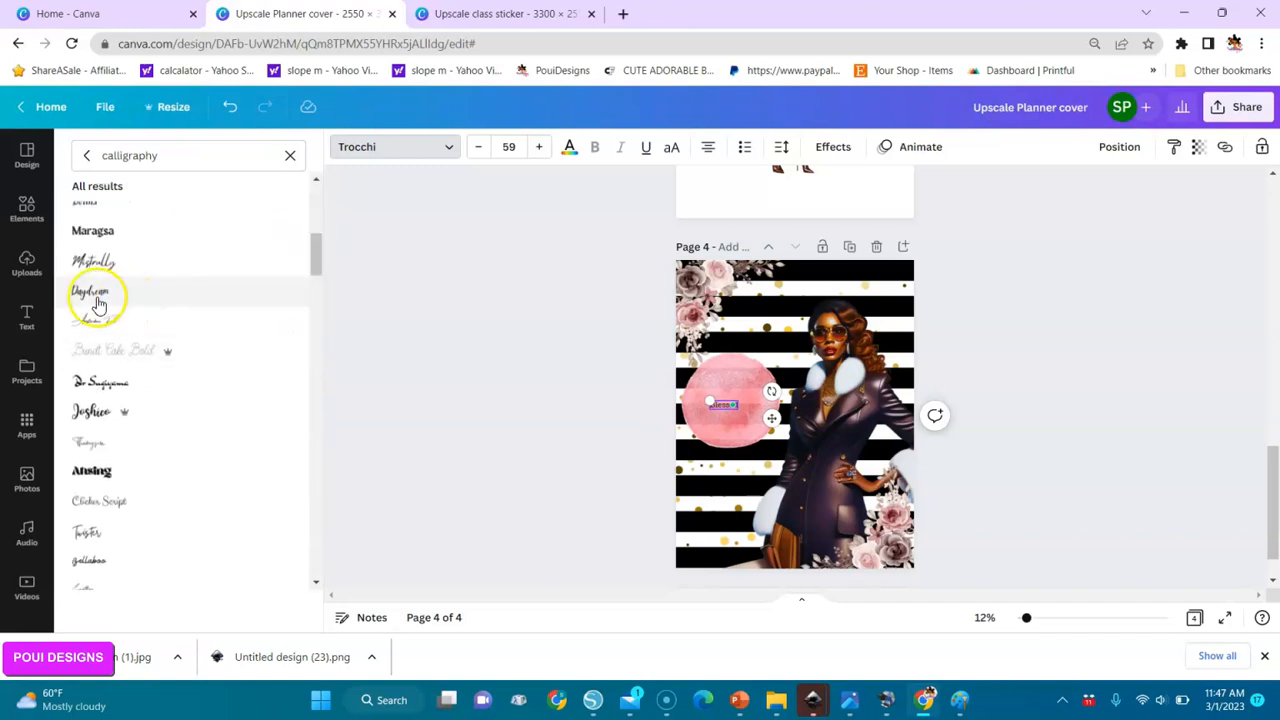
pyautogui.click(96, 261)
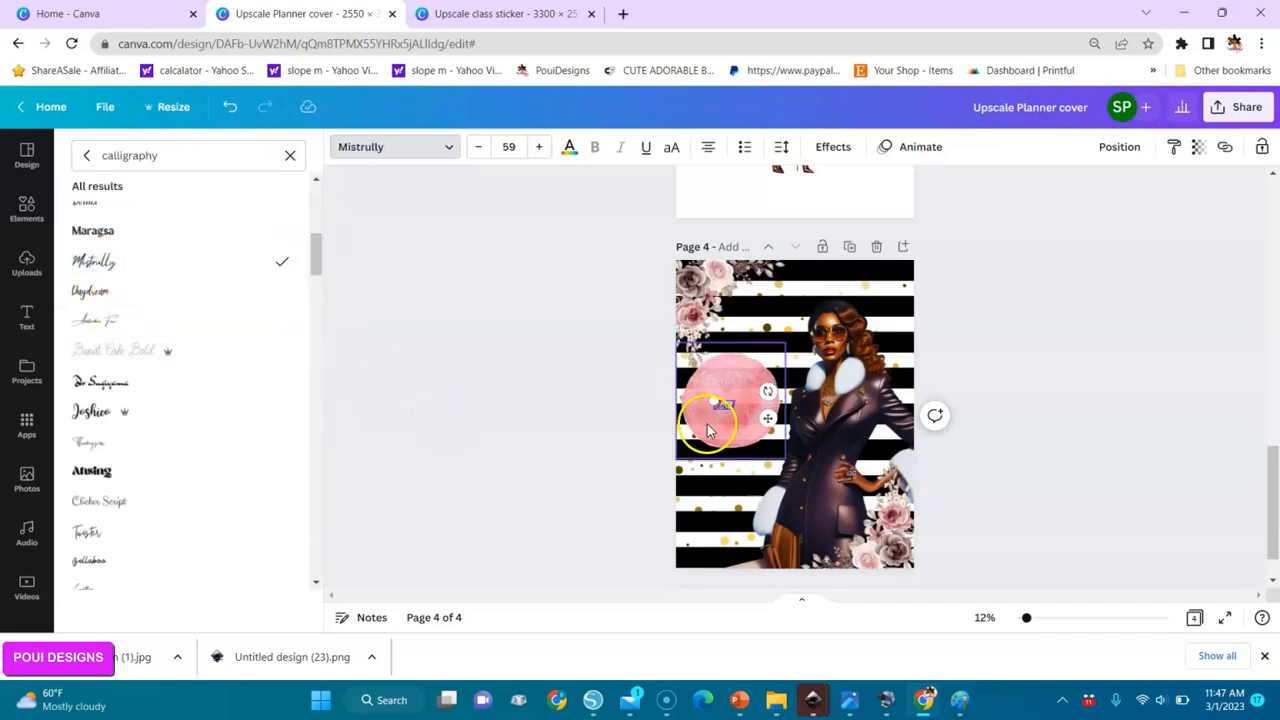
# Enlarge the "Blessed" text to size 254 and place it across the pink circle, shifting the circle slightly toward the woman.
pyautogui.moveTo(714, 401)
pyautogui.mouseDown()
pyautogui.moveTo(733, 418)
pyautogui.moveTo(732, 406)
pyautogui.mouseUp()
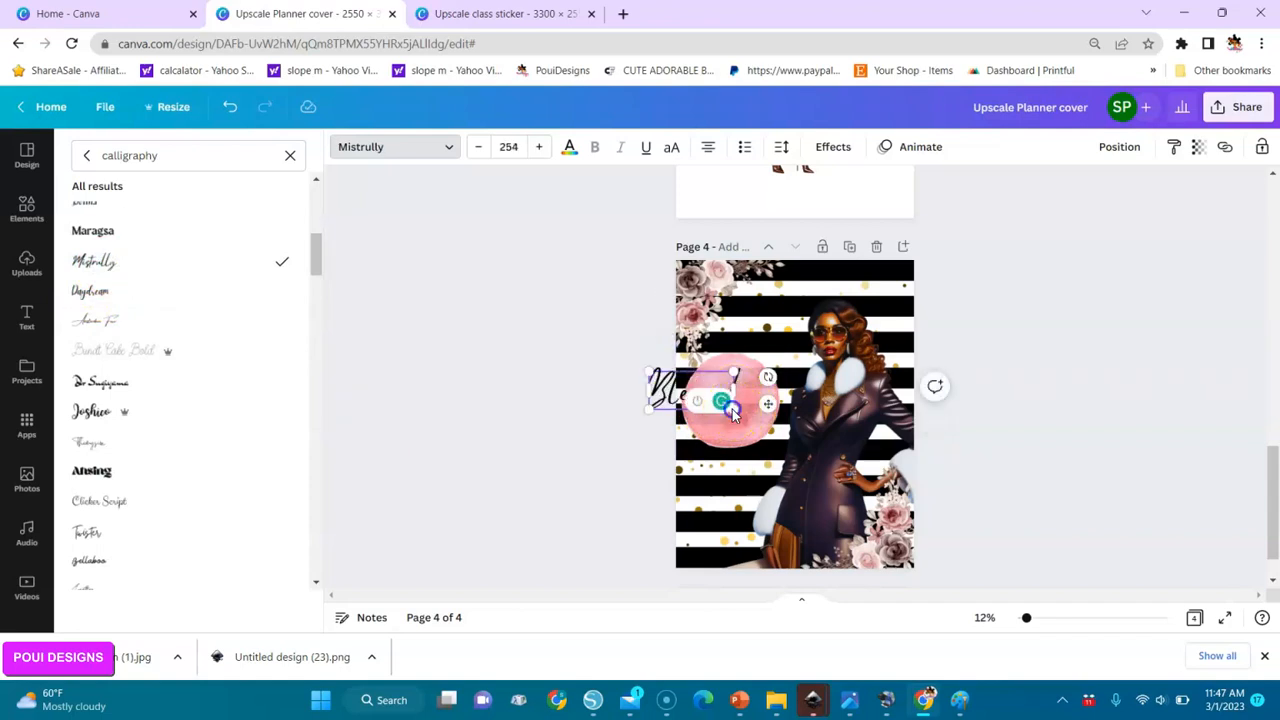
pyautogui.click(731, 414)
pyautogui.moveTo(703, 402); pyautogui.dragTo(729, 415)
pyautogui.click(687, 400)
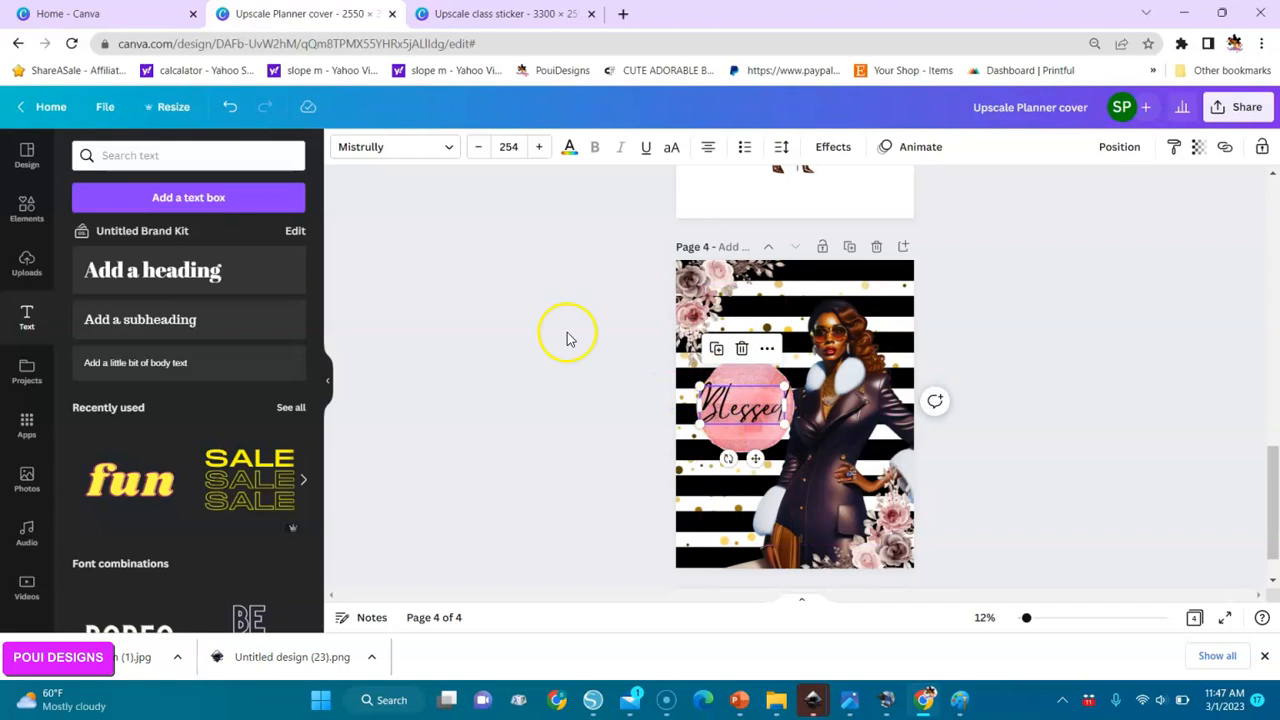
# Change the "Blessed" text to the Joshico calligraphy font.
pyautogui.click(447, 152)
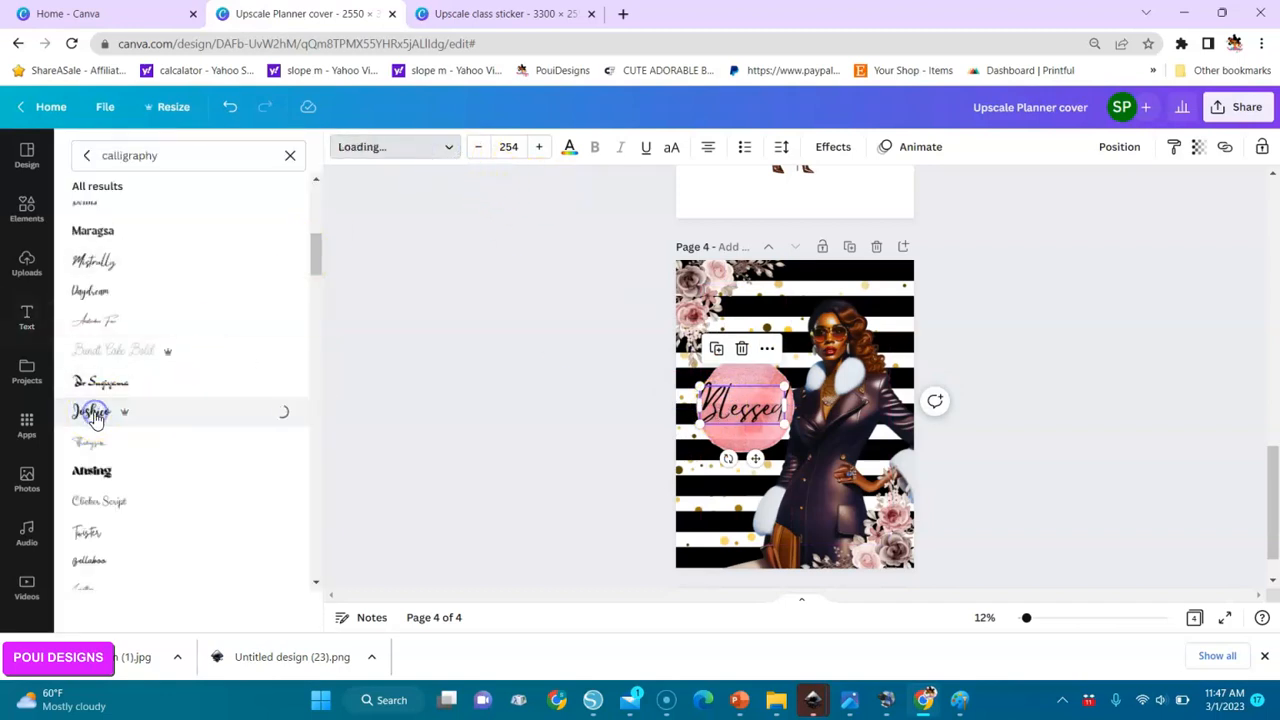
pyautogui.moveTo(314, 257); pyautogui.dragTo(314, 314)
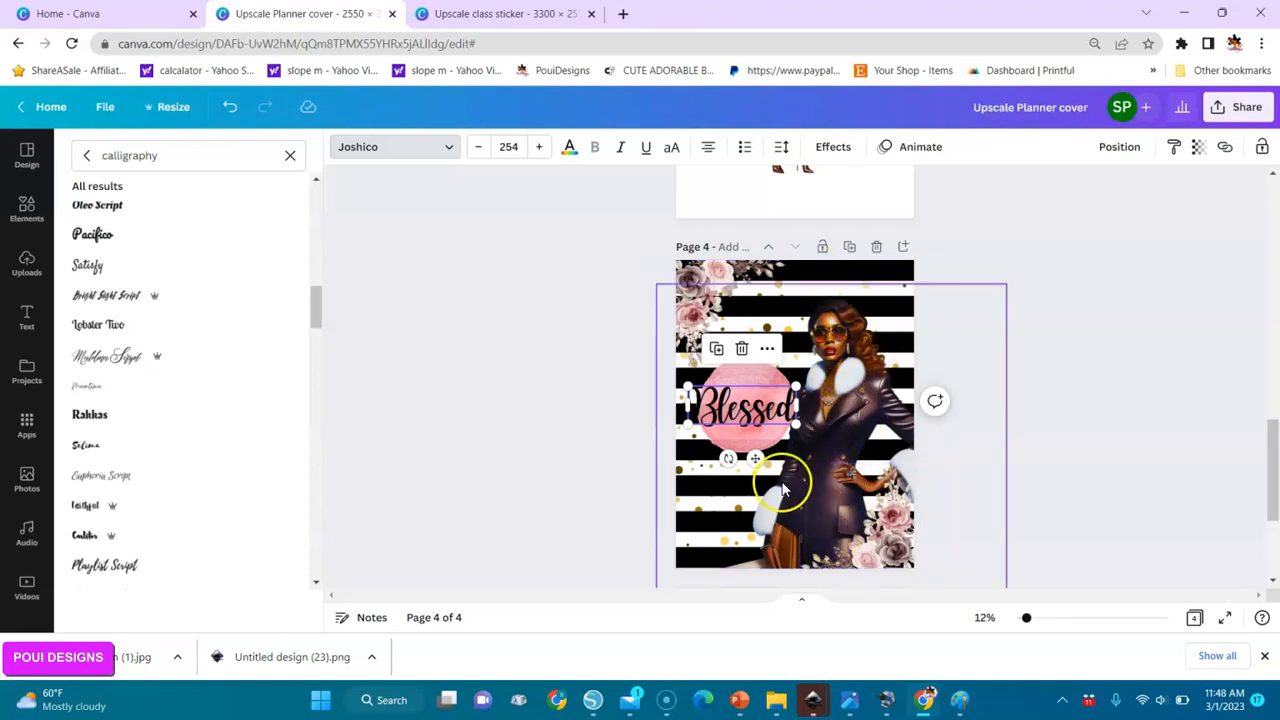
pyautogui.click(889, 267)
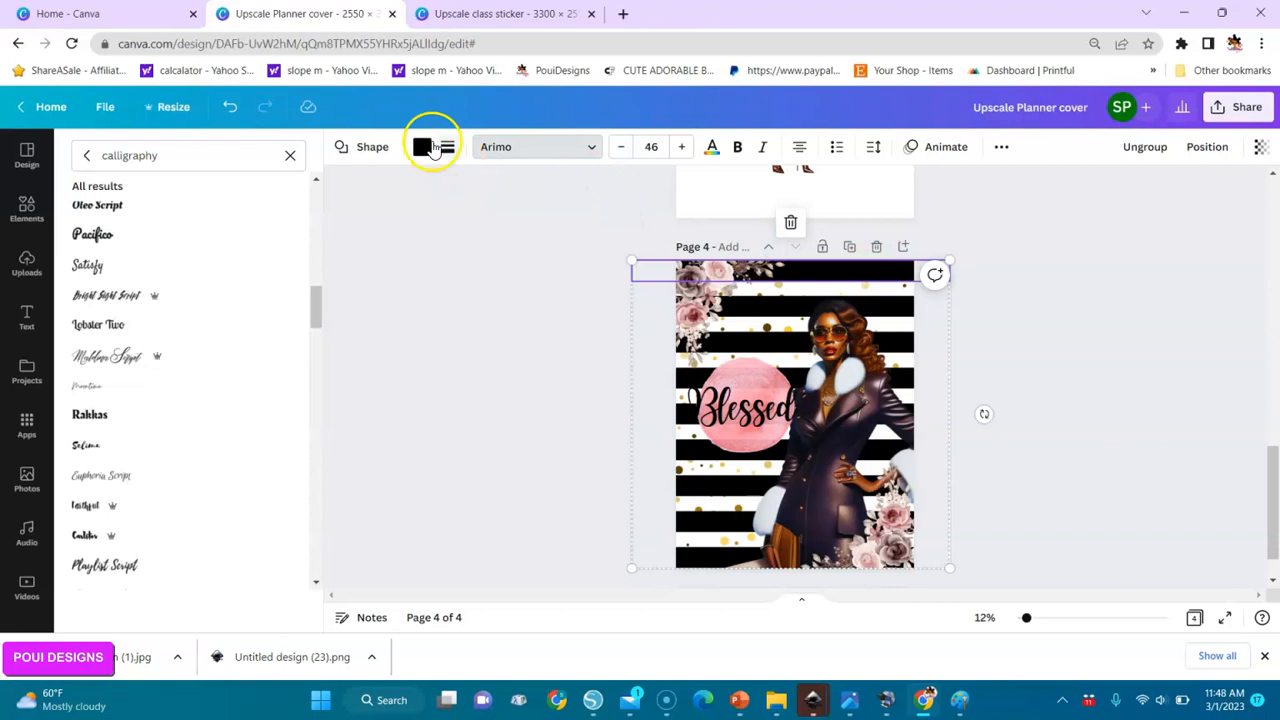
# Clear the "pastel rose" search and return to the general elements library.
pyautogui.click(27, 207)
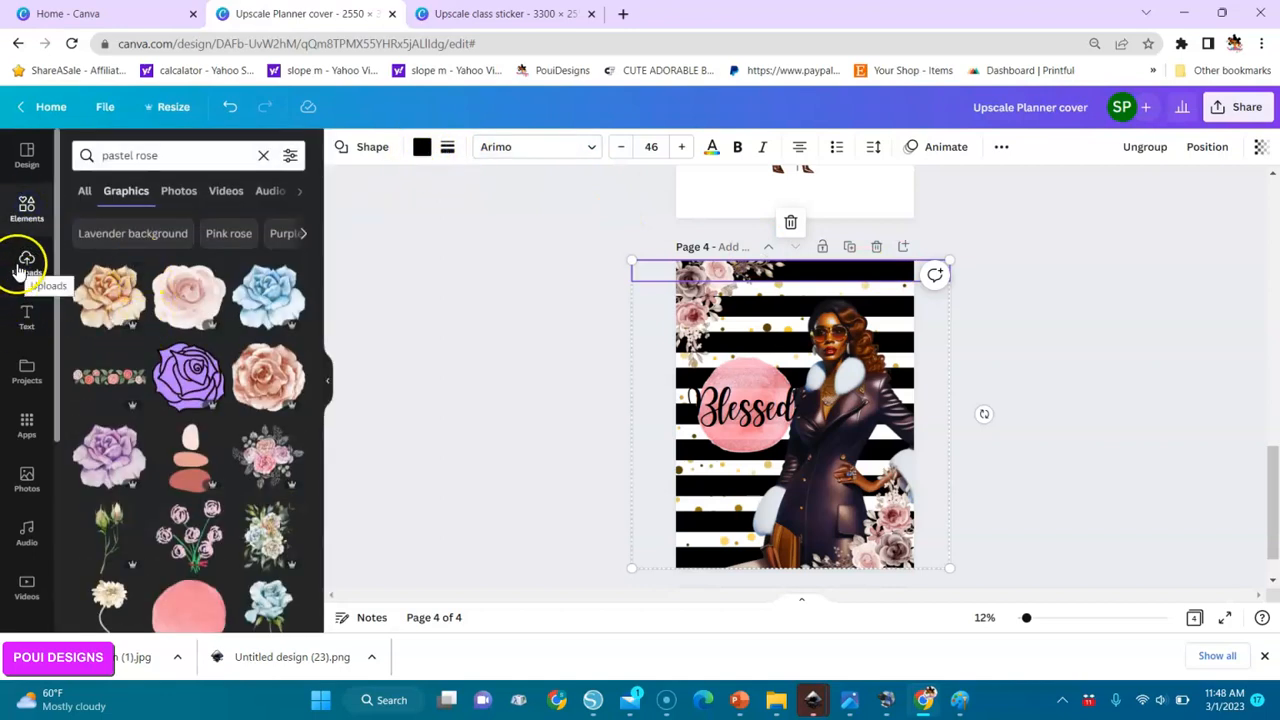
pyautogui.click(264, 156)
pyautogui.moveTo(115, 347); pyautogui.dragTo(740, 512)
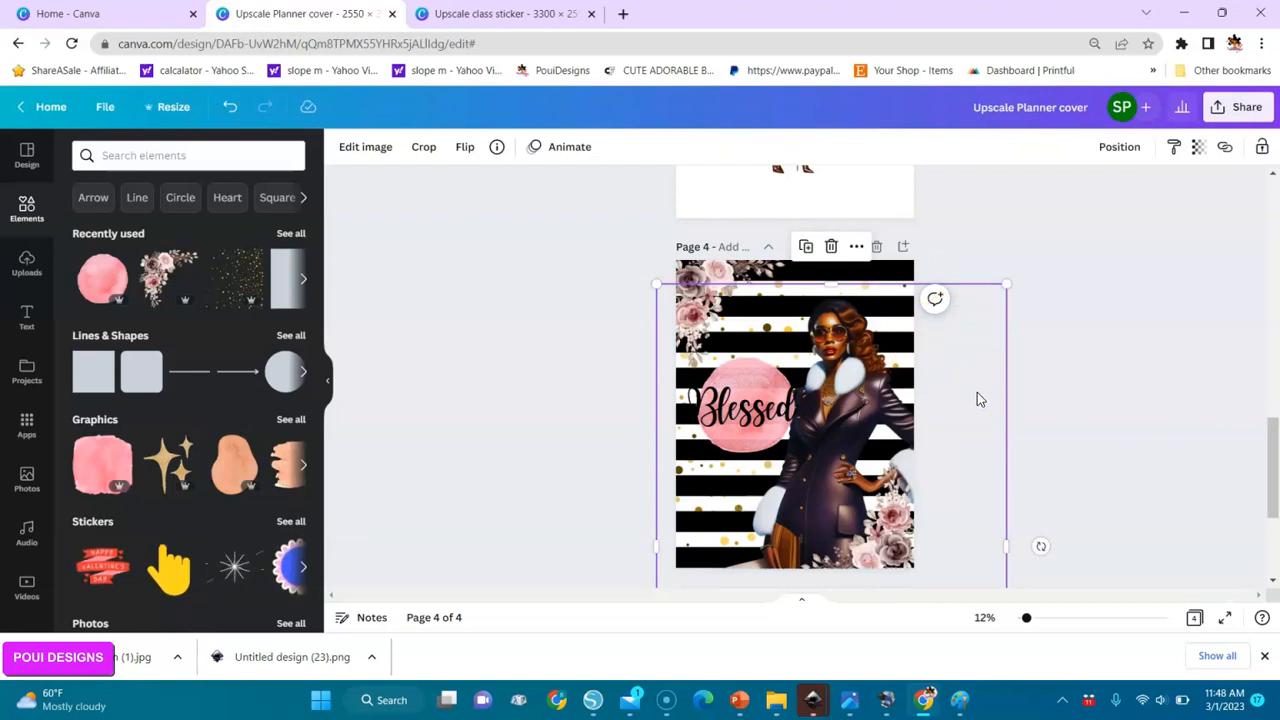
# Download only the current page, page 4, as a PNG.
pyautogui.click(1240, 107)
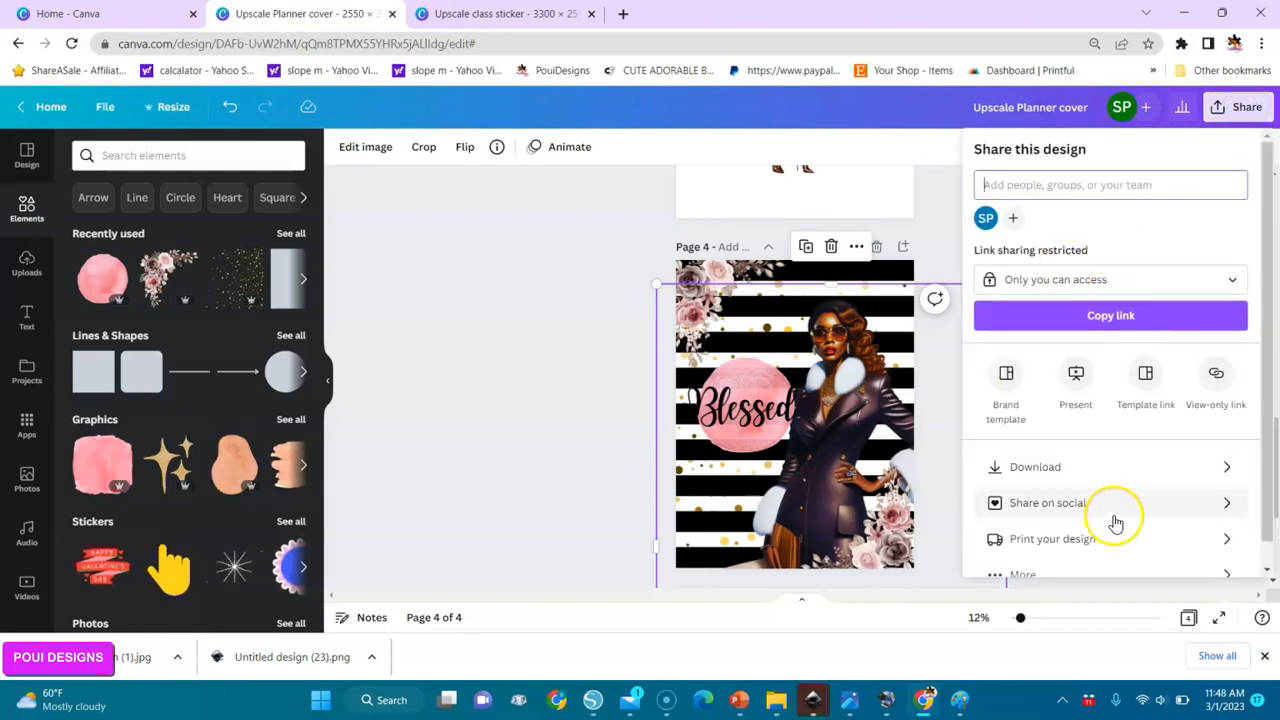
pyautogui.click(1035, 466)
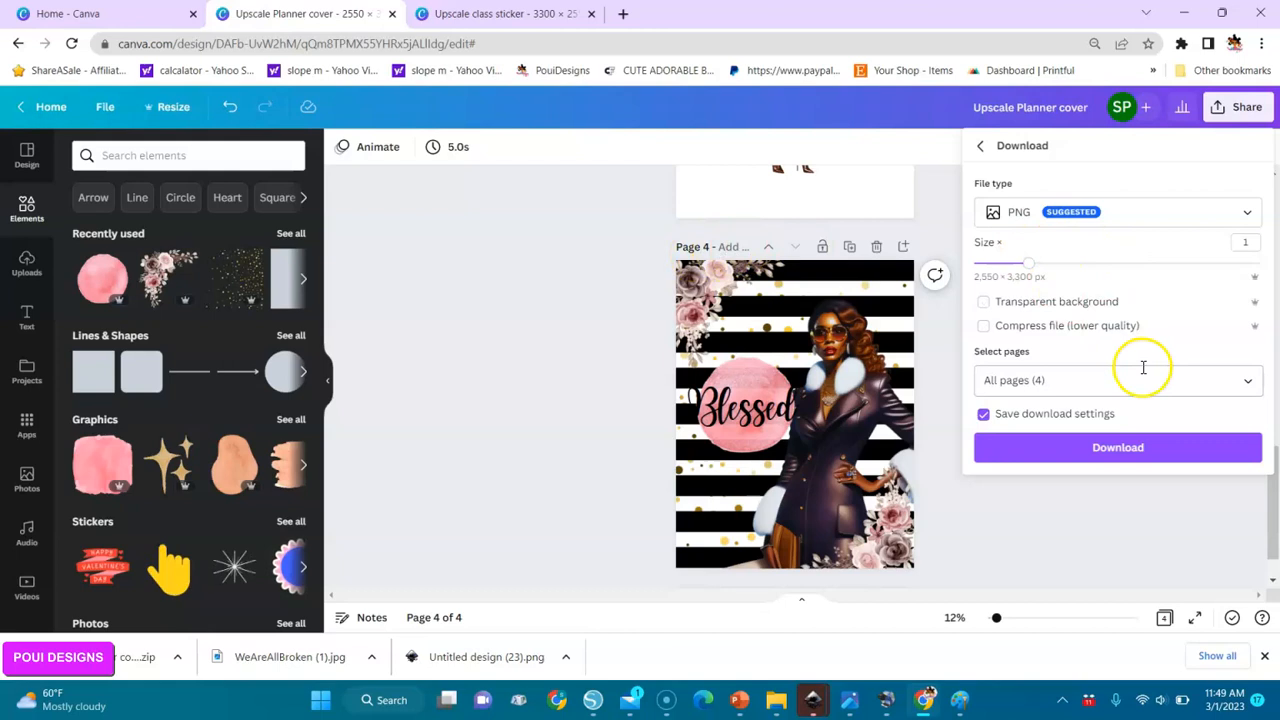
pyautogui.click(1250, 388)
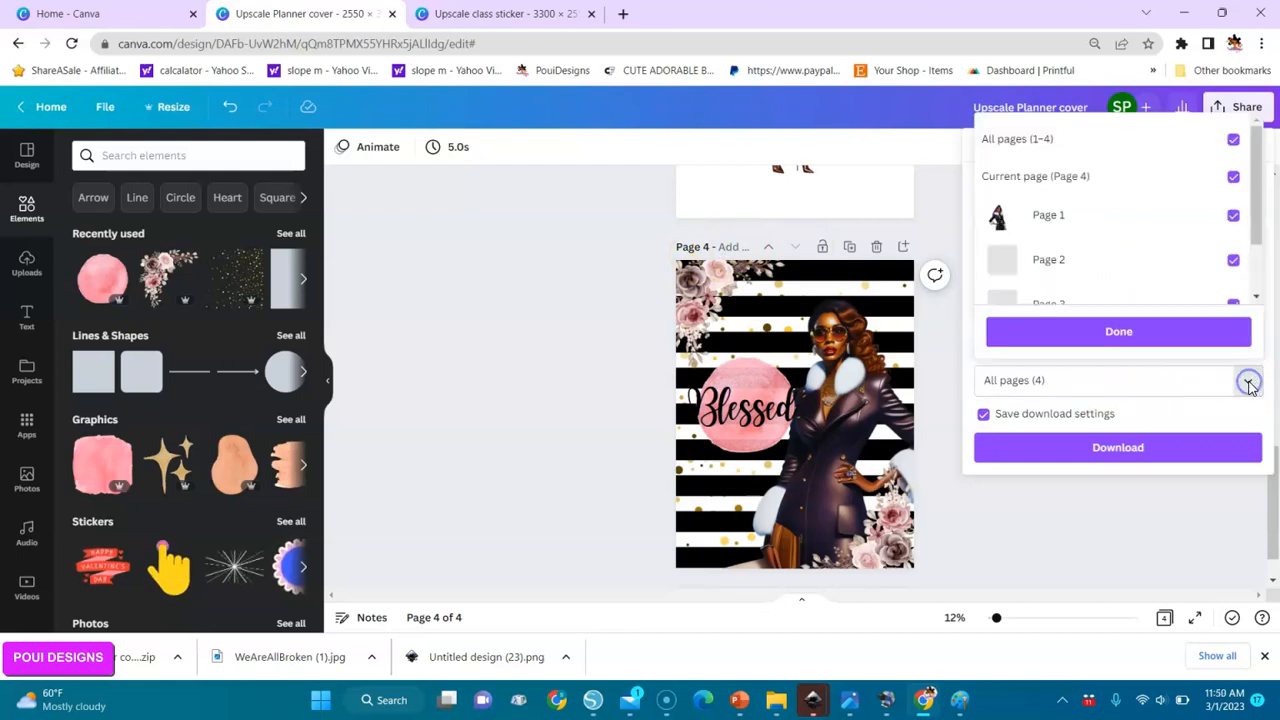
pyautogui.click(1234, 140)
pyautogui.click(1234, 177)
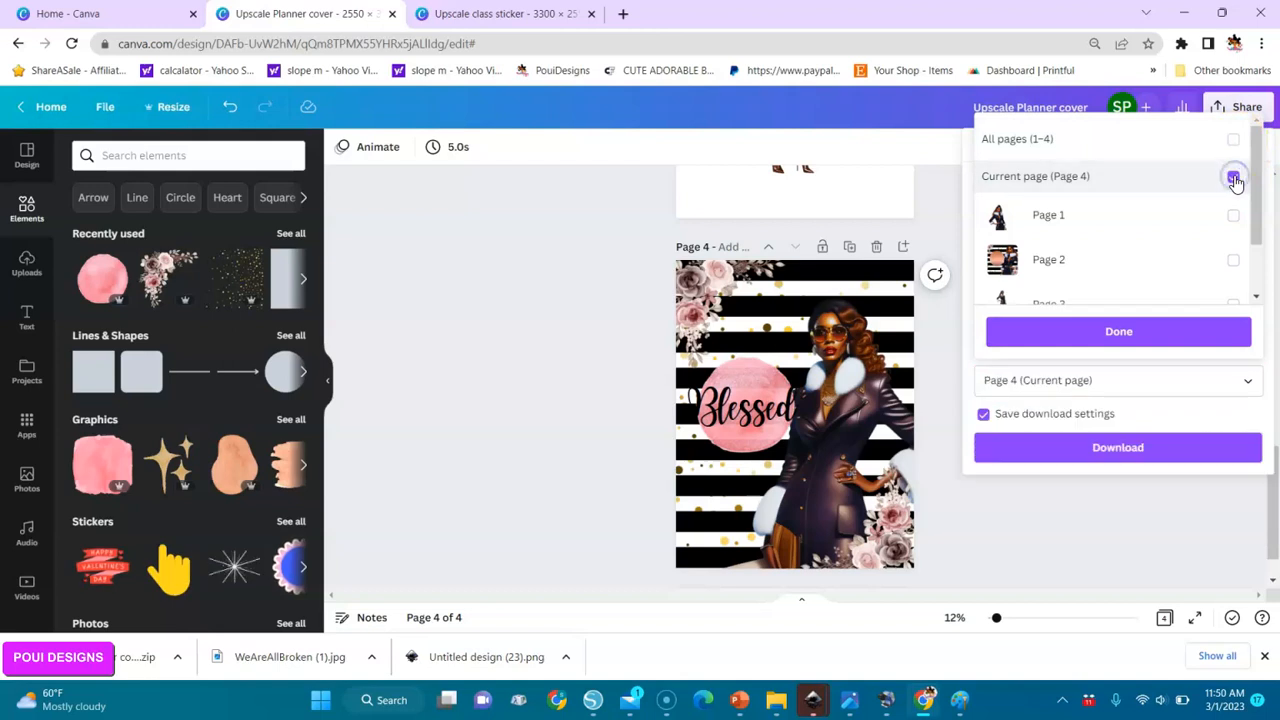
pyautogui.click(1119, 334)
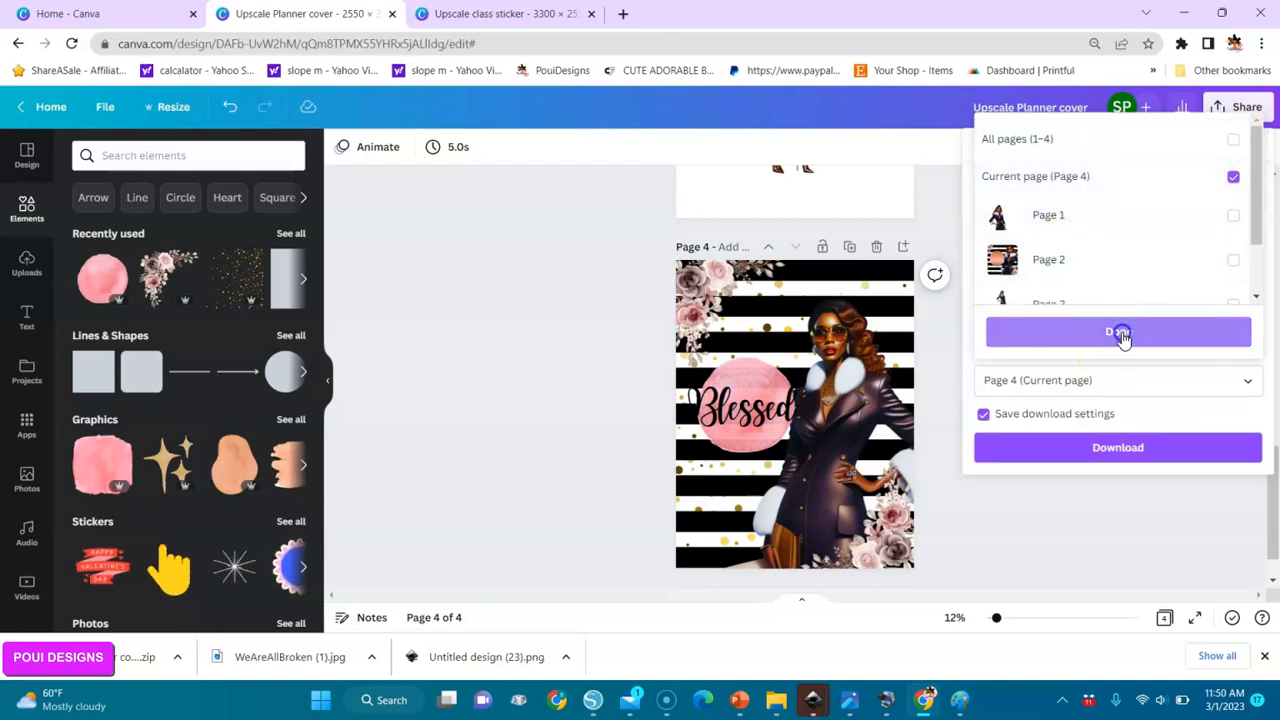
pyautogui.click(1116, 451)
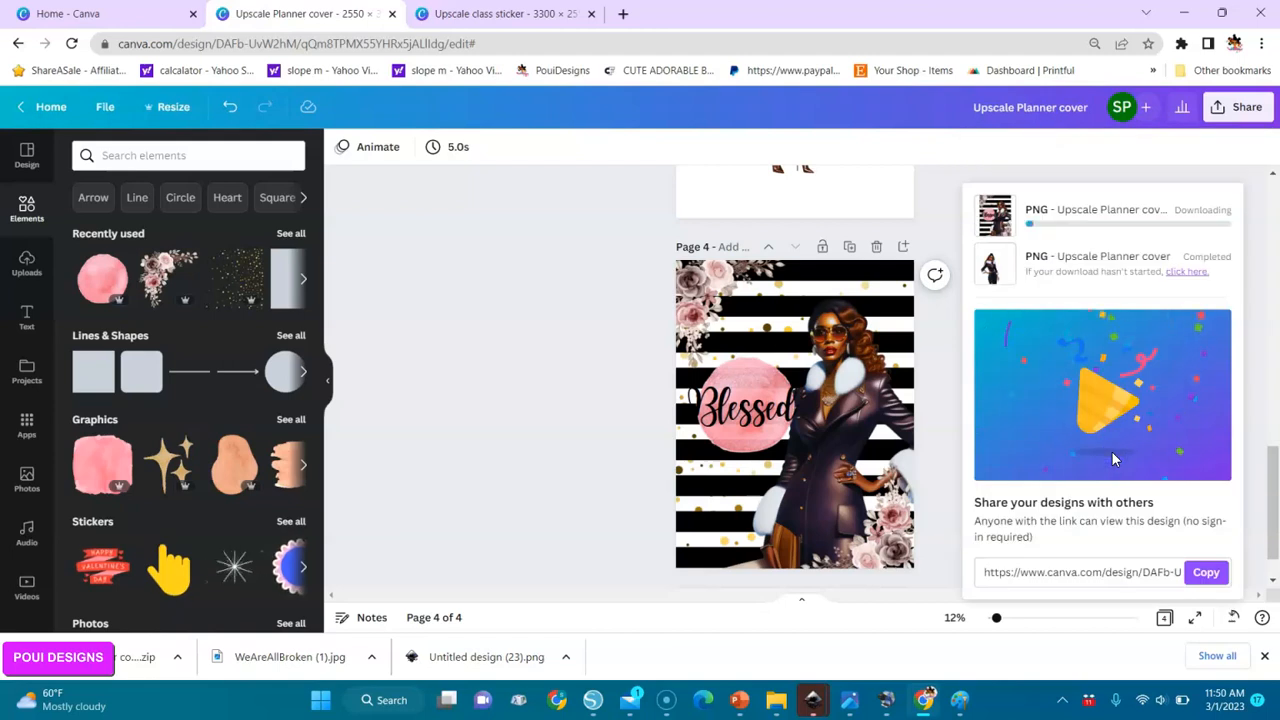
pyautogui.moveTo(862, 320); pyautogui.dragTo(836, 365)
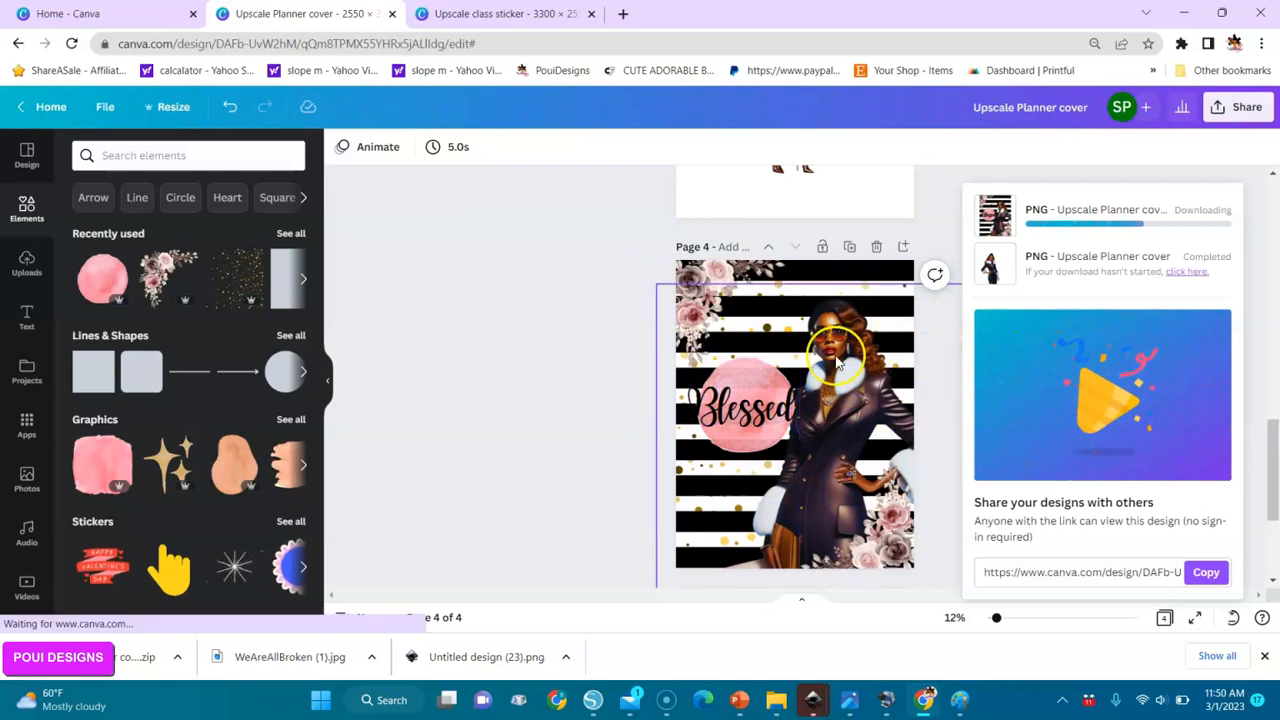
# Download page 4 as PDF Print with the CMYK color profile, without saving the download settings.
pyautogui.click(1240, 107)
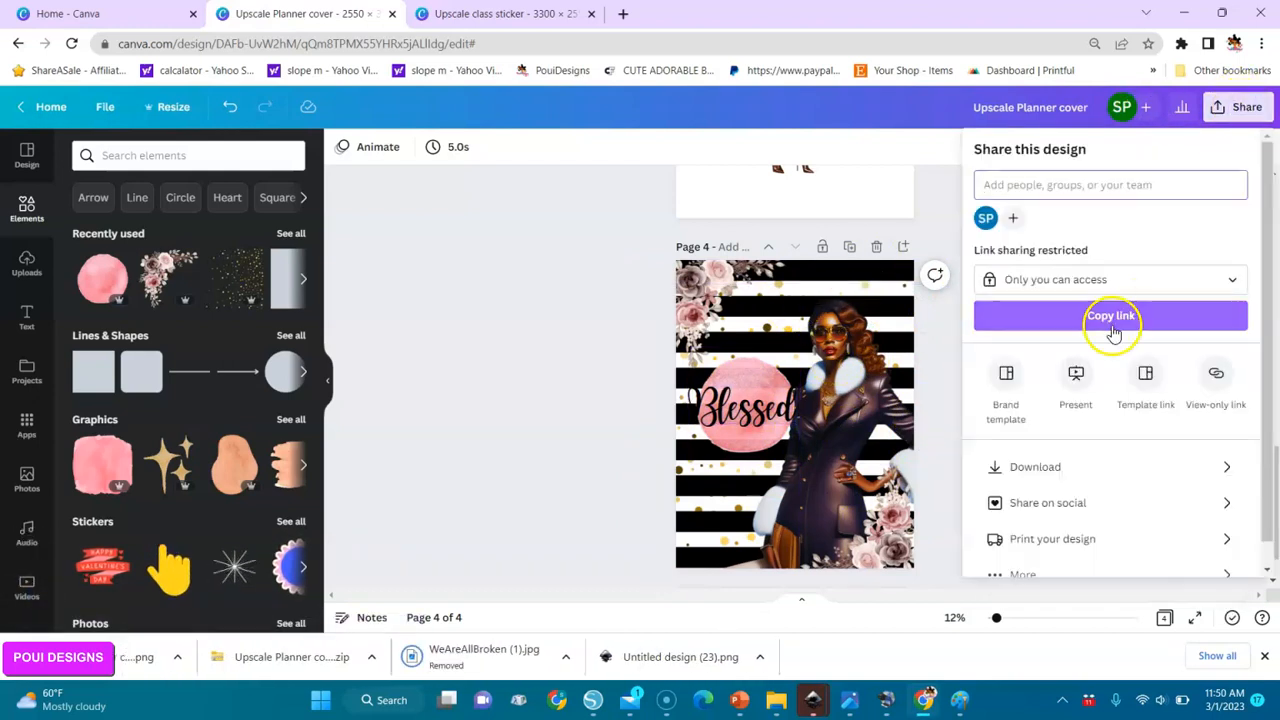
pyautogui.click(1037, 466)
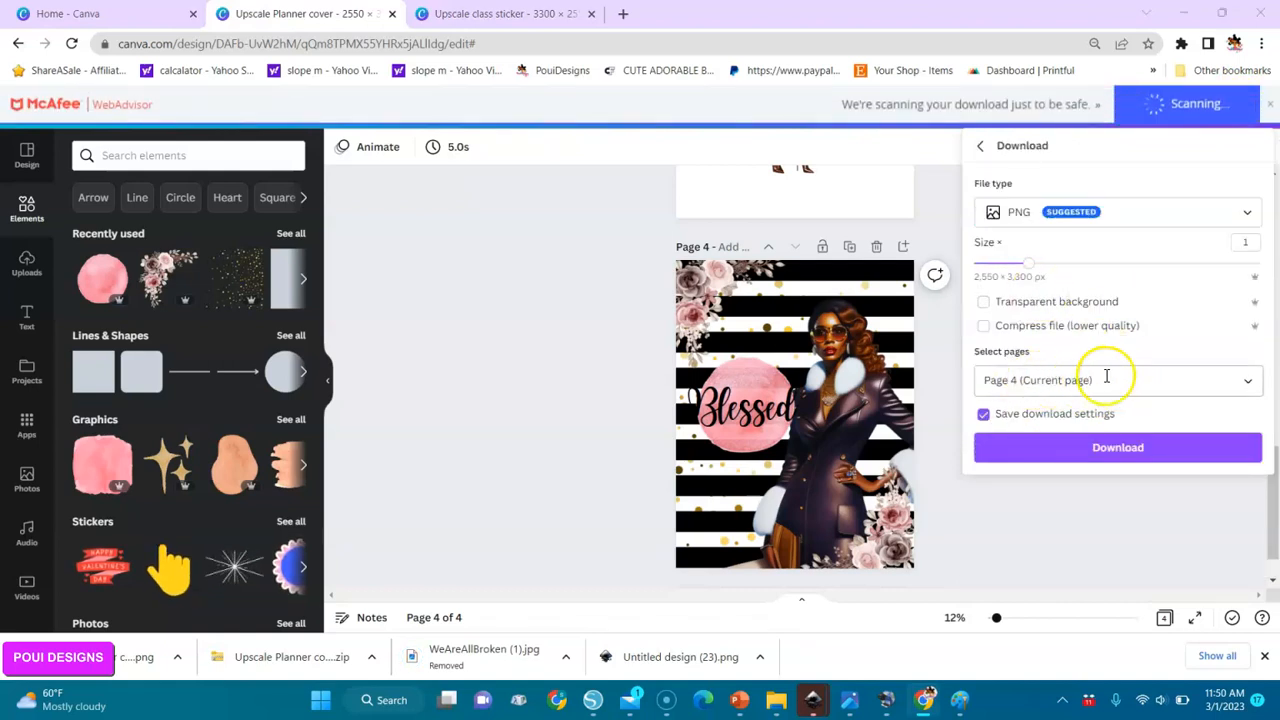
pyautogui.click(1190, 214)
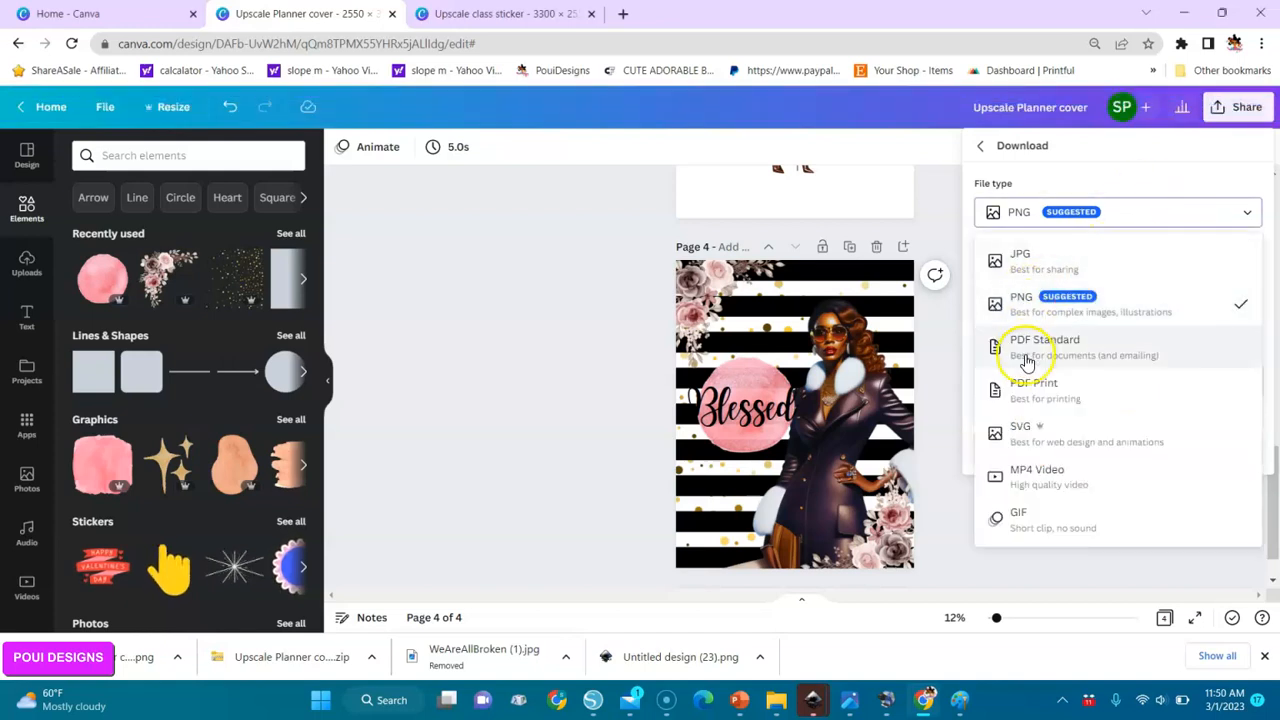
pyautogui.click(1034, 390)
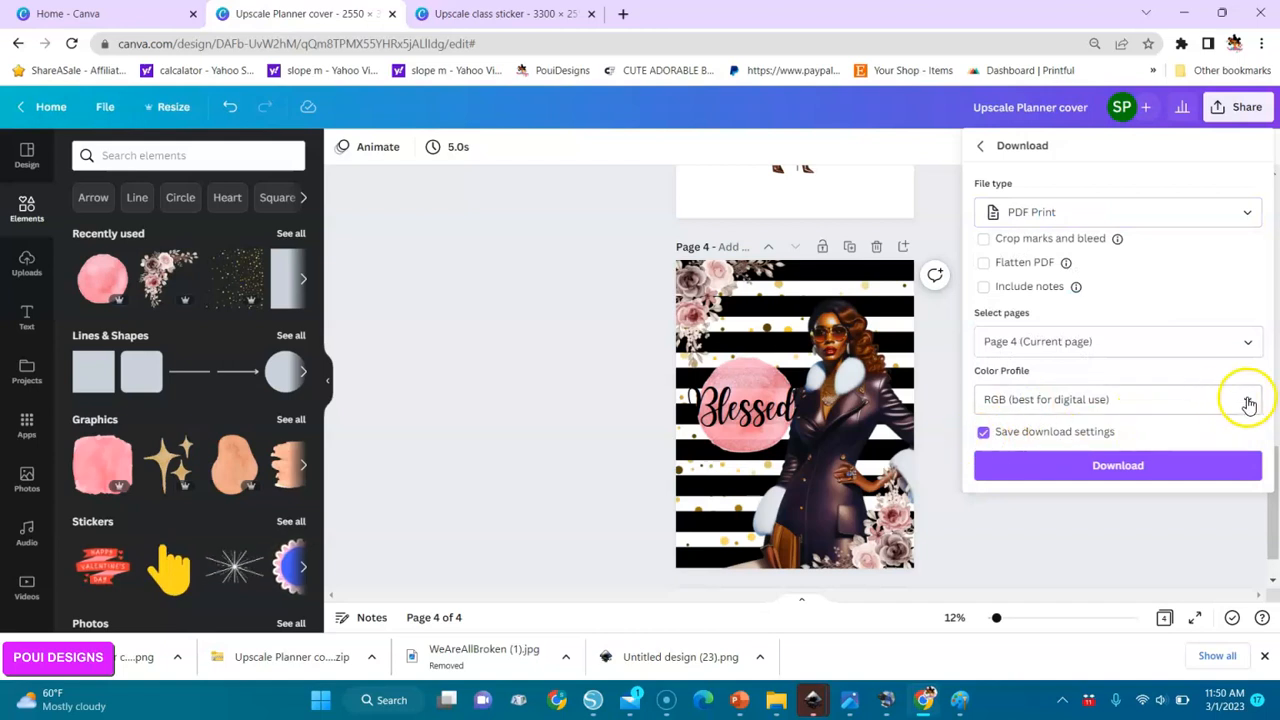
pyautogui.click(1245, 400)
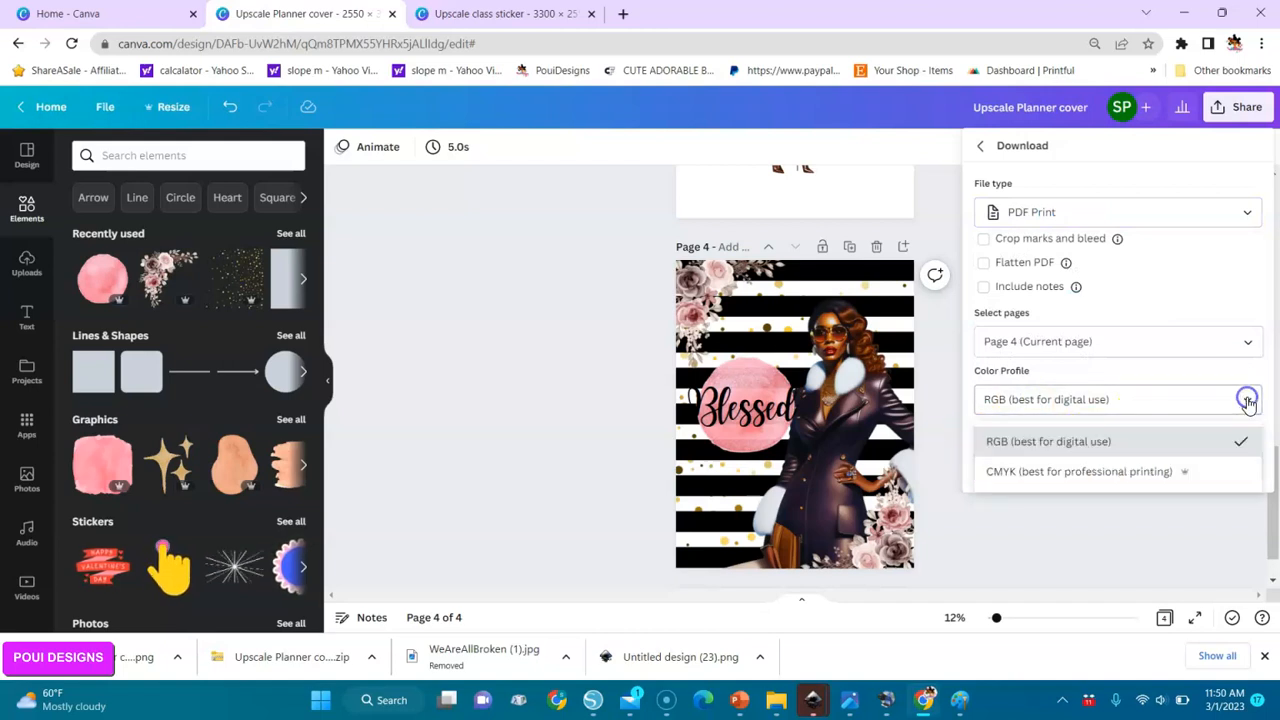
pyautogui.click(1101, 478)
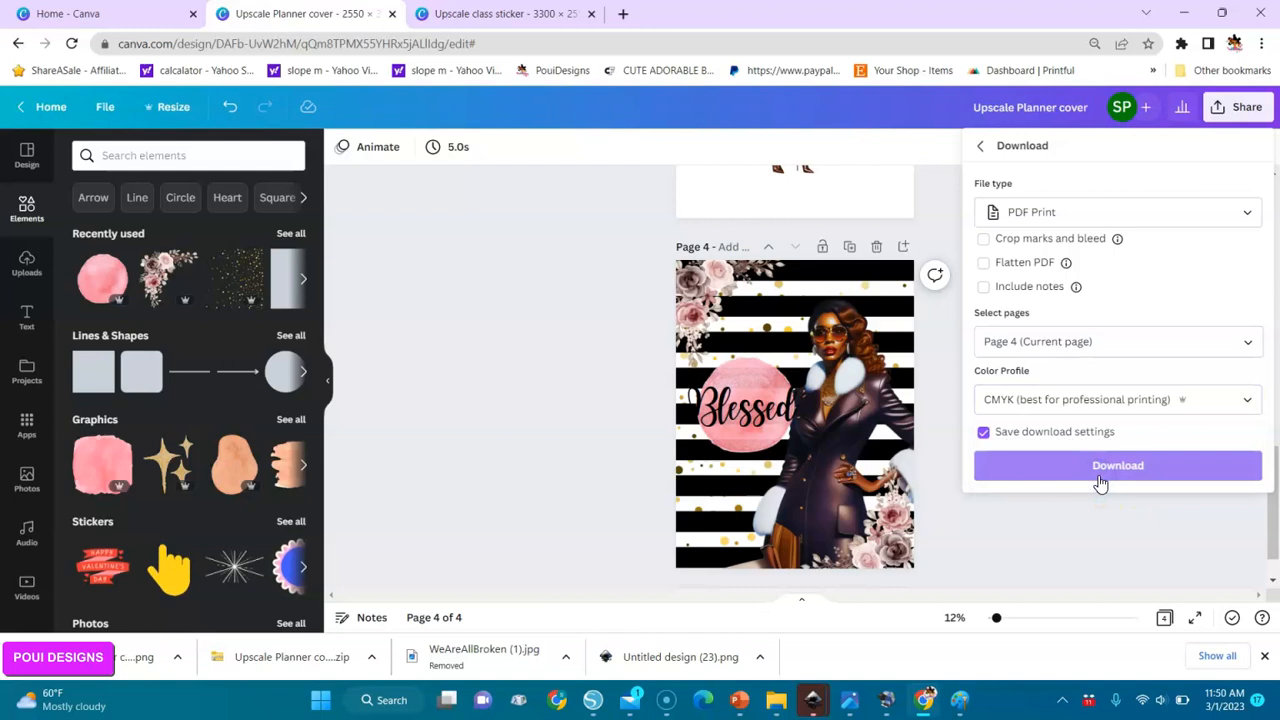
pyautogui.click(995, 442)
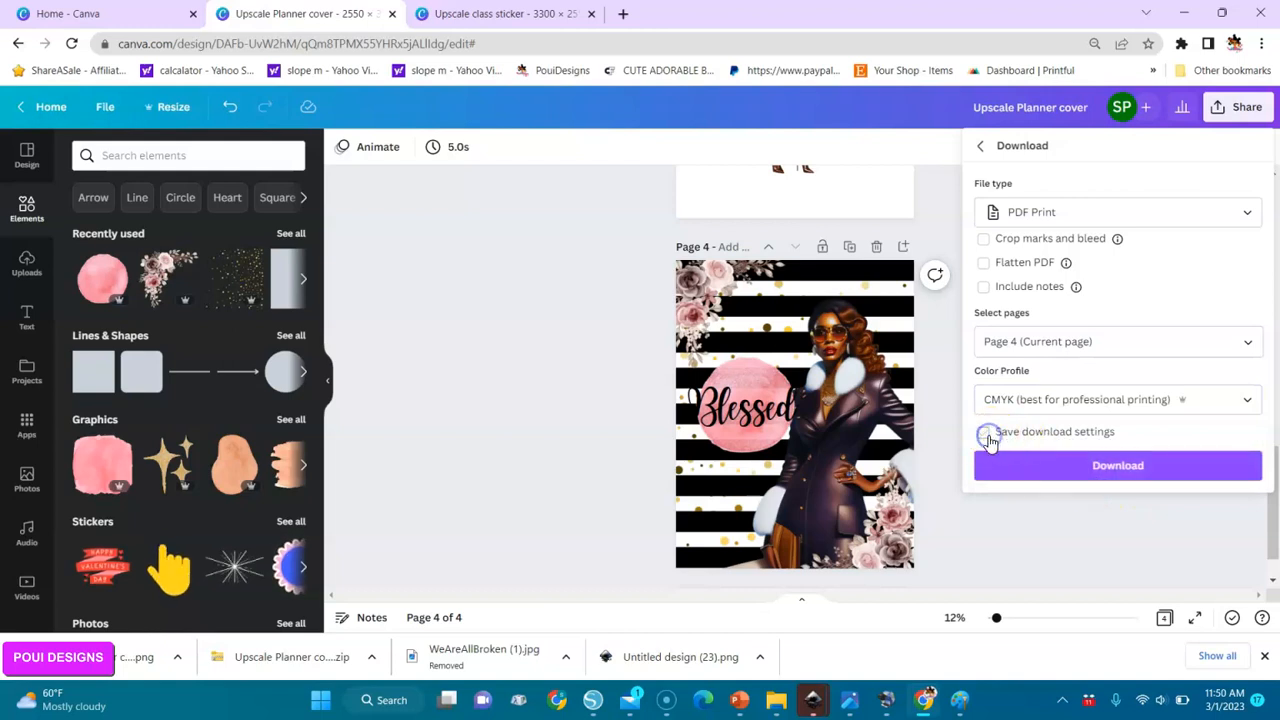
pyautogui.click(1113, 468)
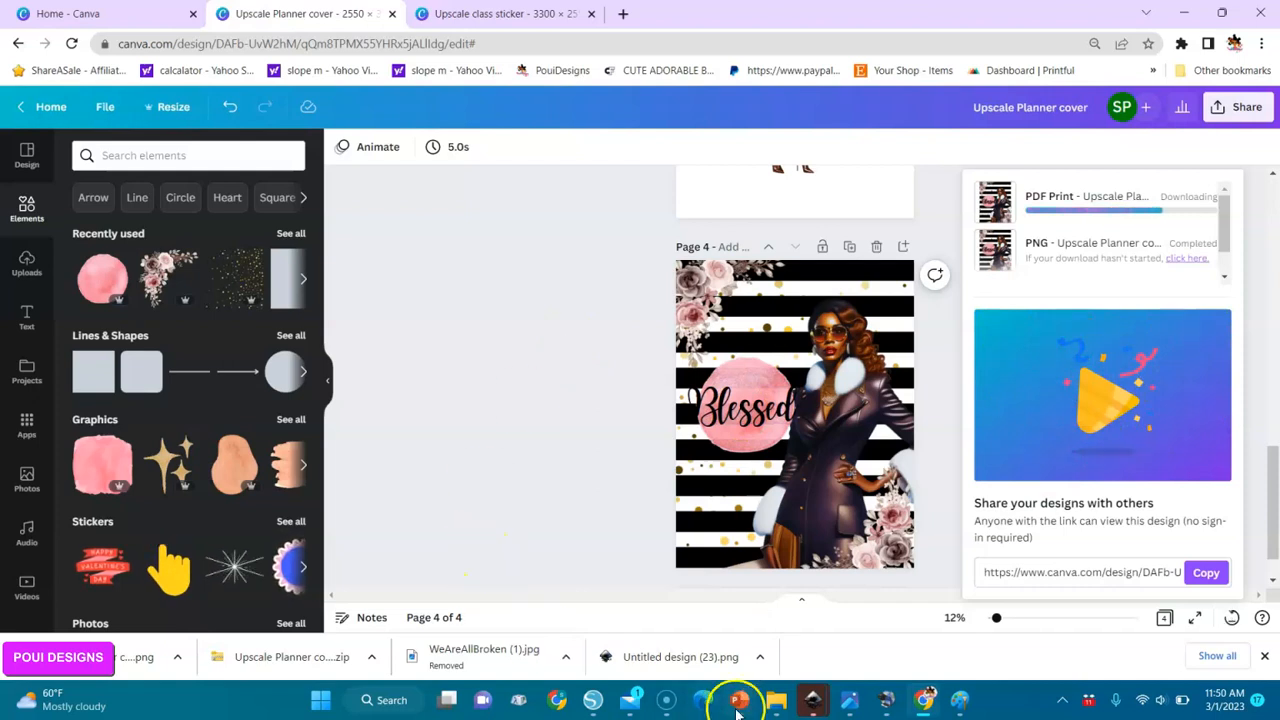
# Switch to the Downloads folder in File Explorer, refresh it and open the downloaded Upscale Planner cover PDF.
pyautogui.moveTo(783, 708)
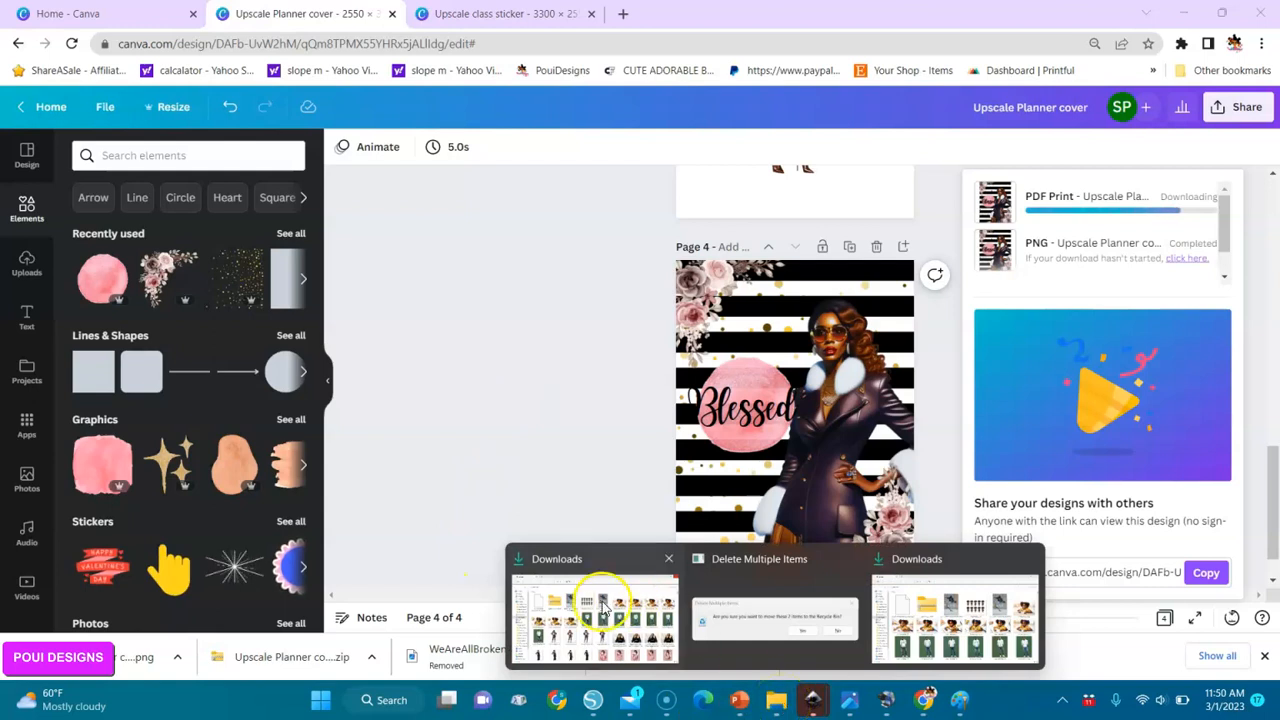
pyautogui.click(587, 617)
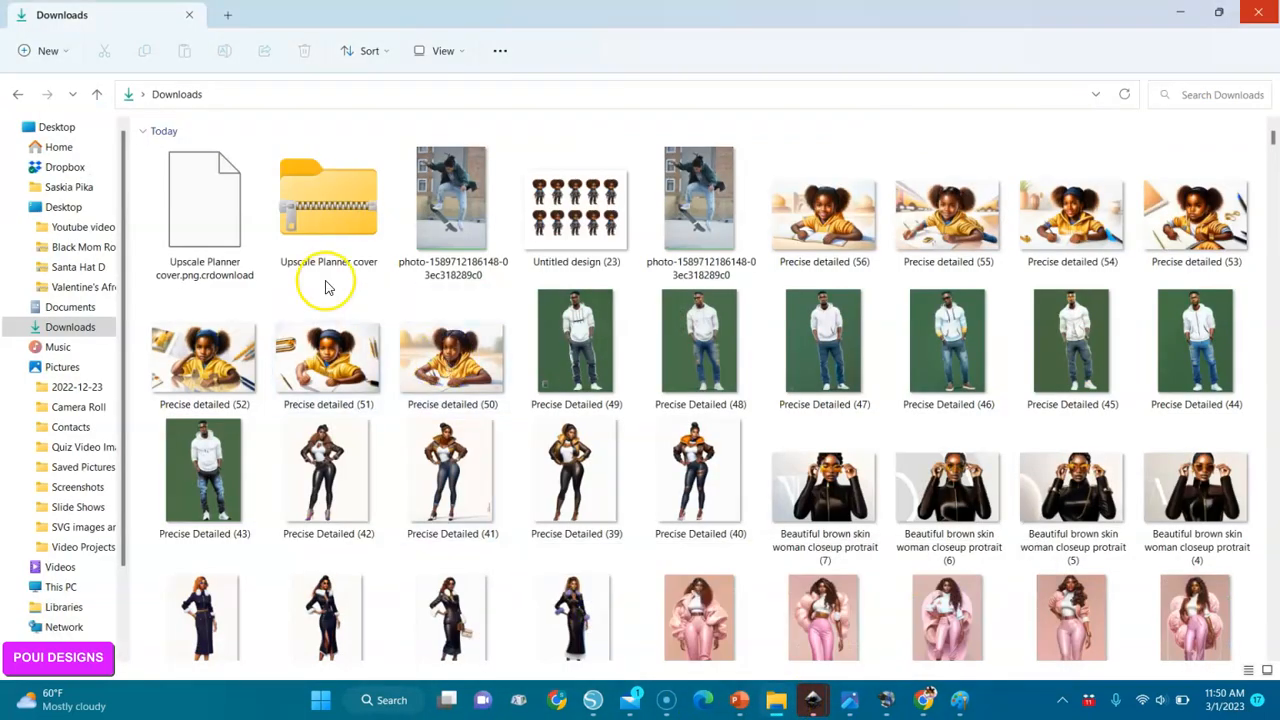
pyautogui.click(1125, 94)
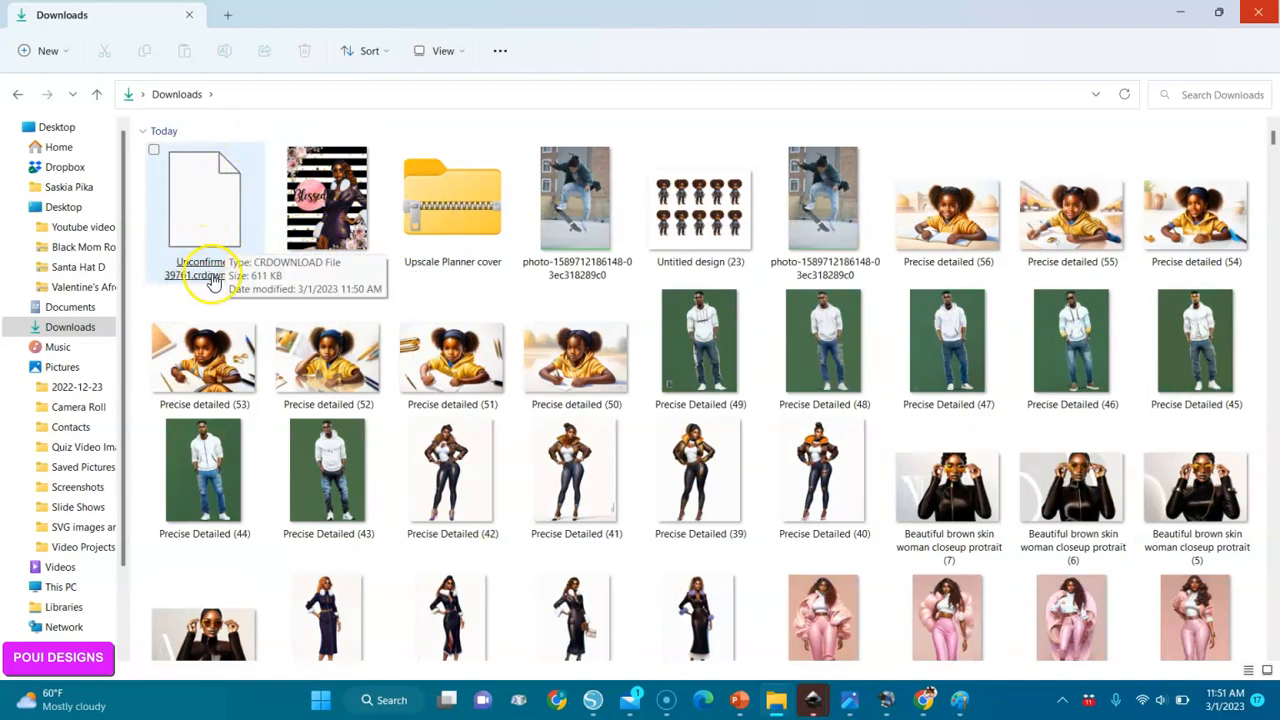
pyautogui.doubleClick(231, 214)
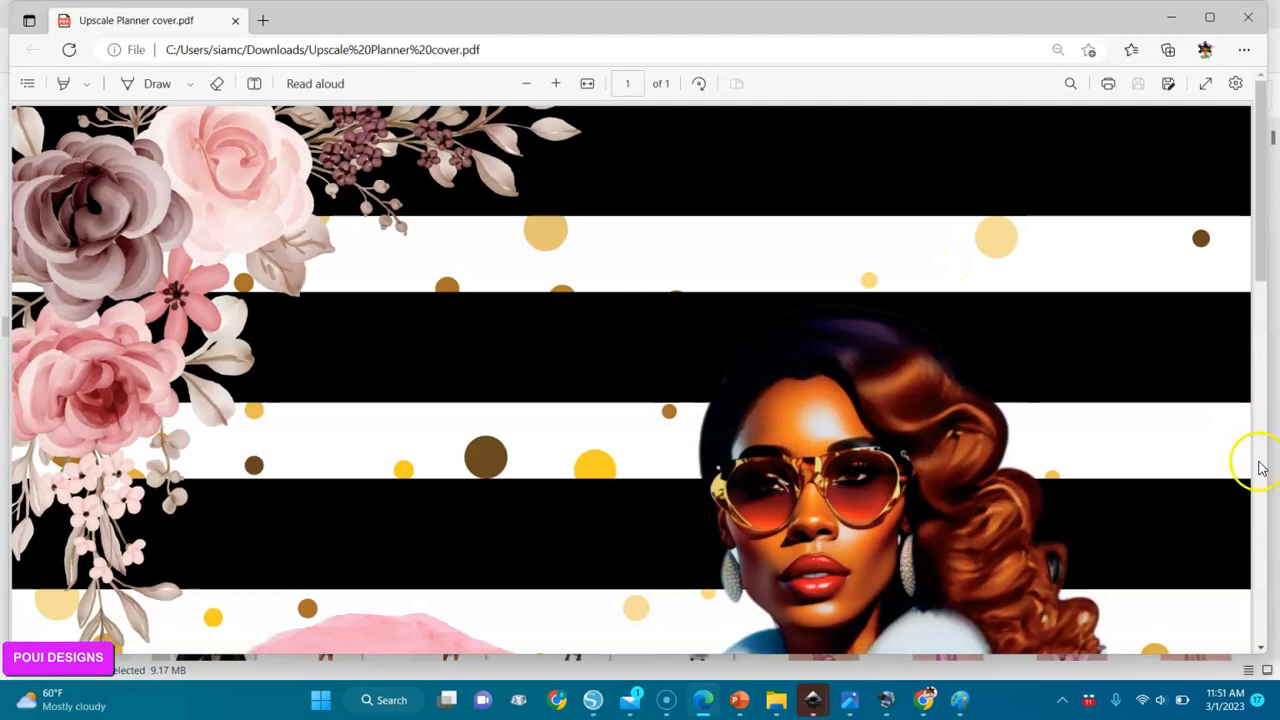
# Examine the planner cover PDF along its full length and as a whole page in full screen, and exit full screen.
pyautogui.scroll(-5, 1260, 468)
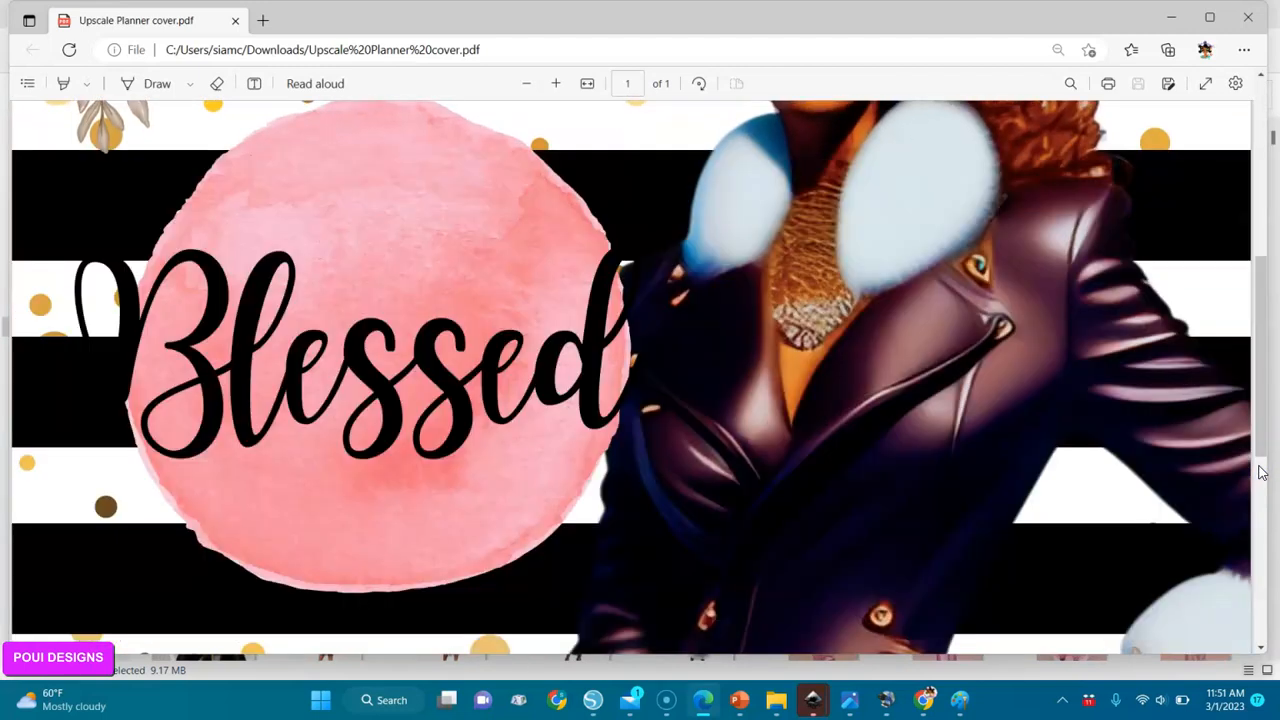
pyautogui.scroll(-5, 1258, 500)
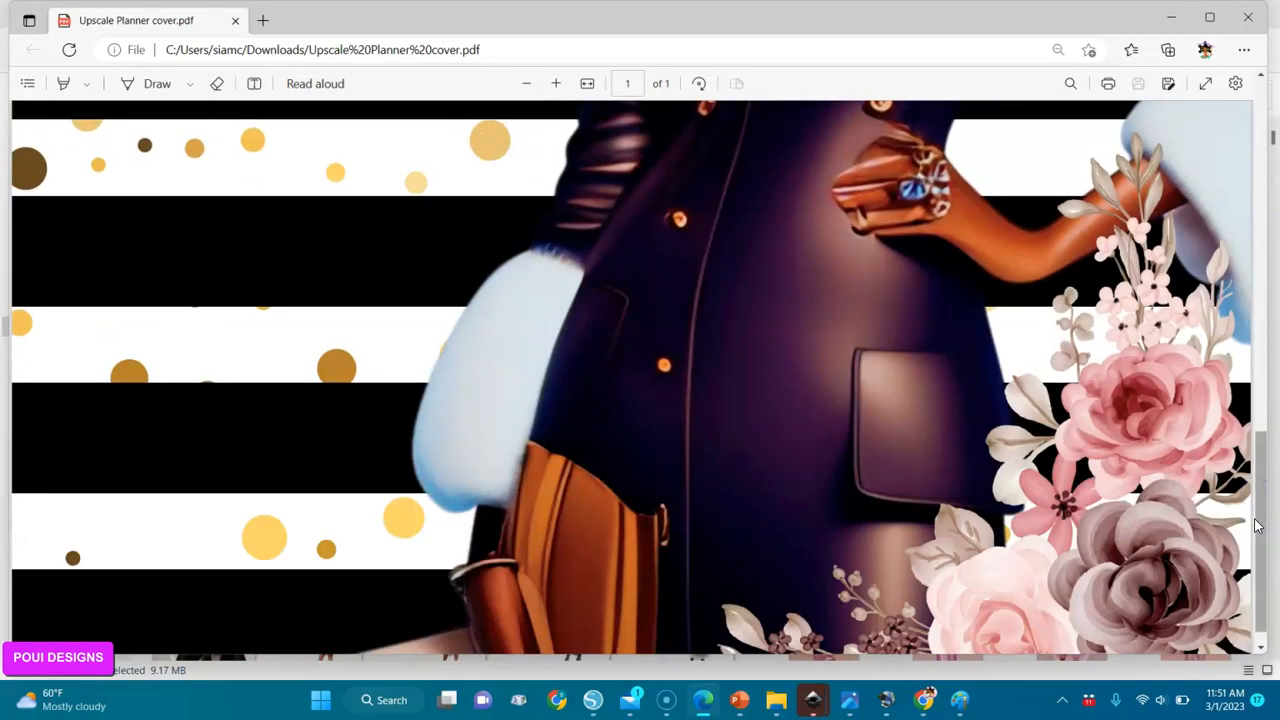
pyautogui.click(1257, 578)
pyautogui.click(1265, 97)
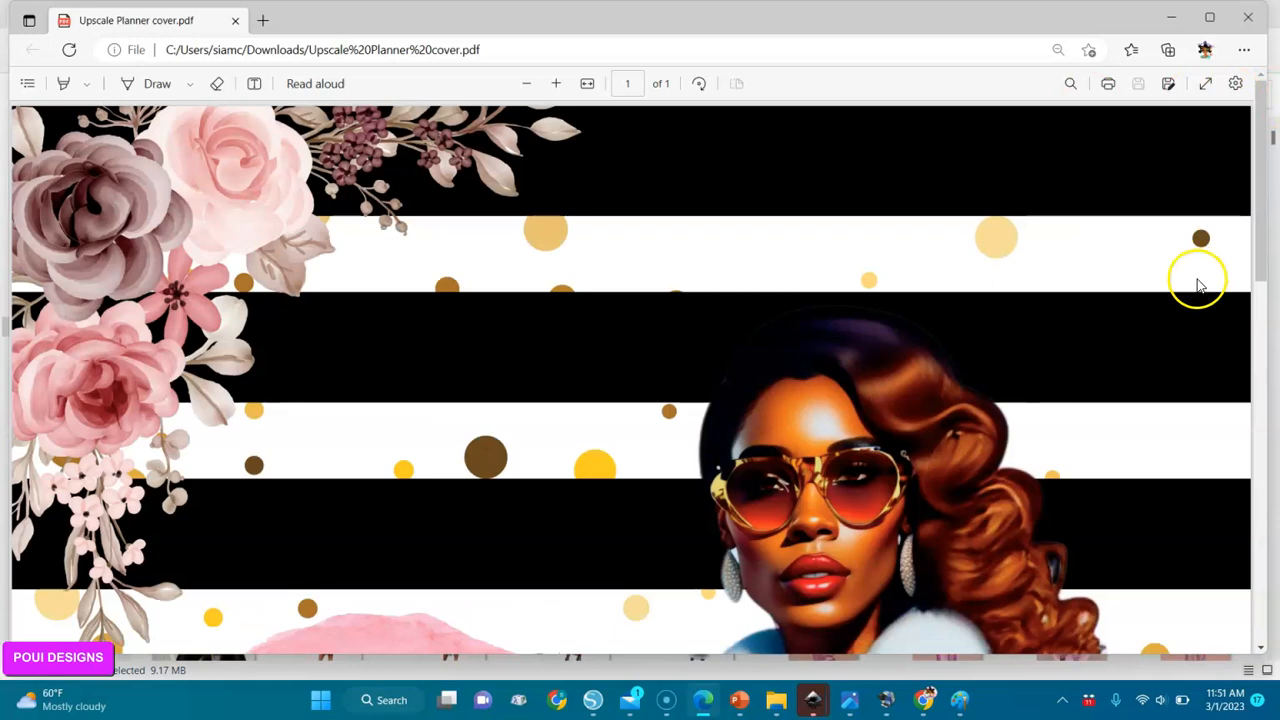
pyautogui.click(1205, 83)
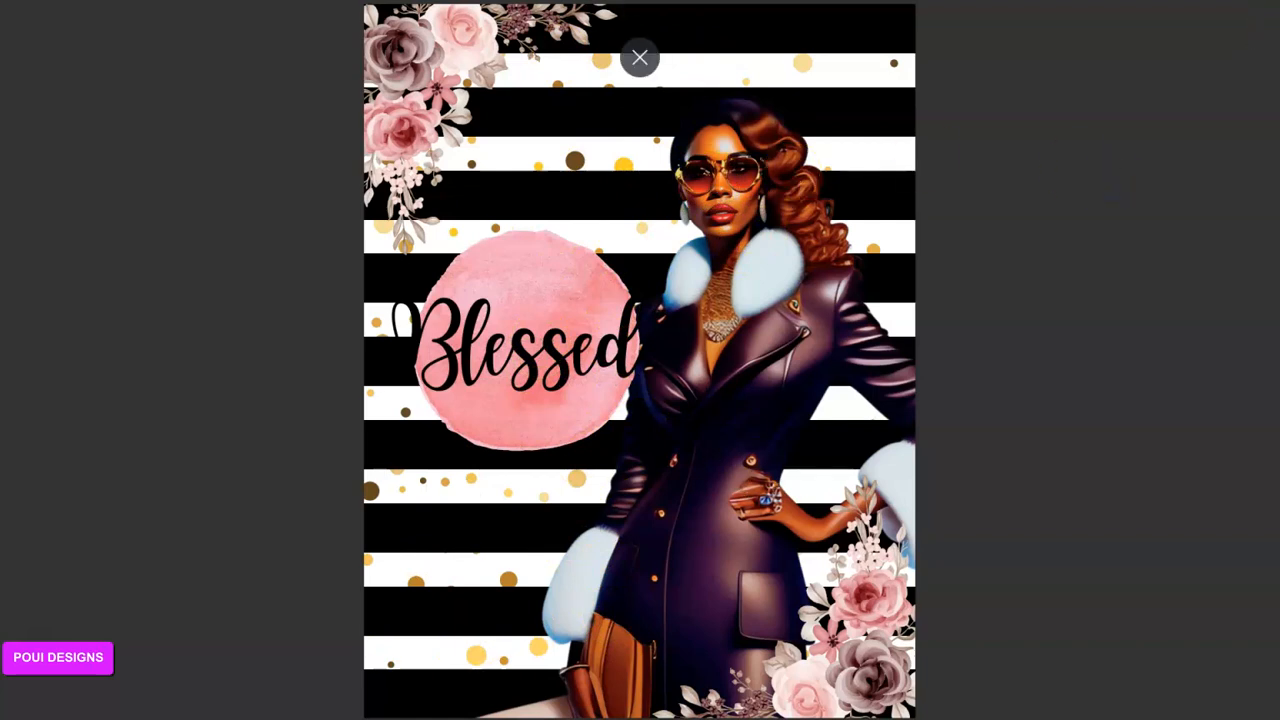
pyautogui.click(637, 56)
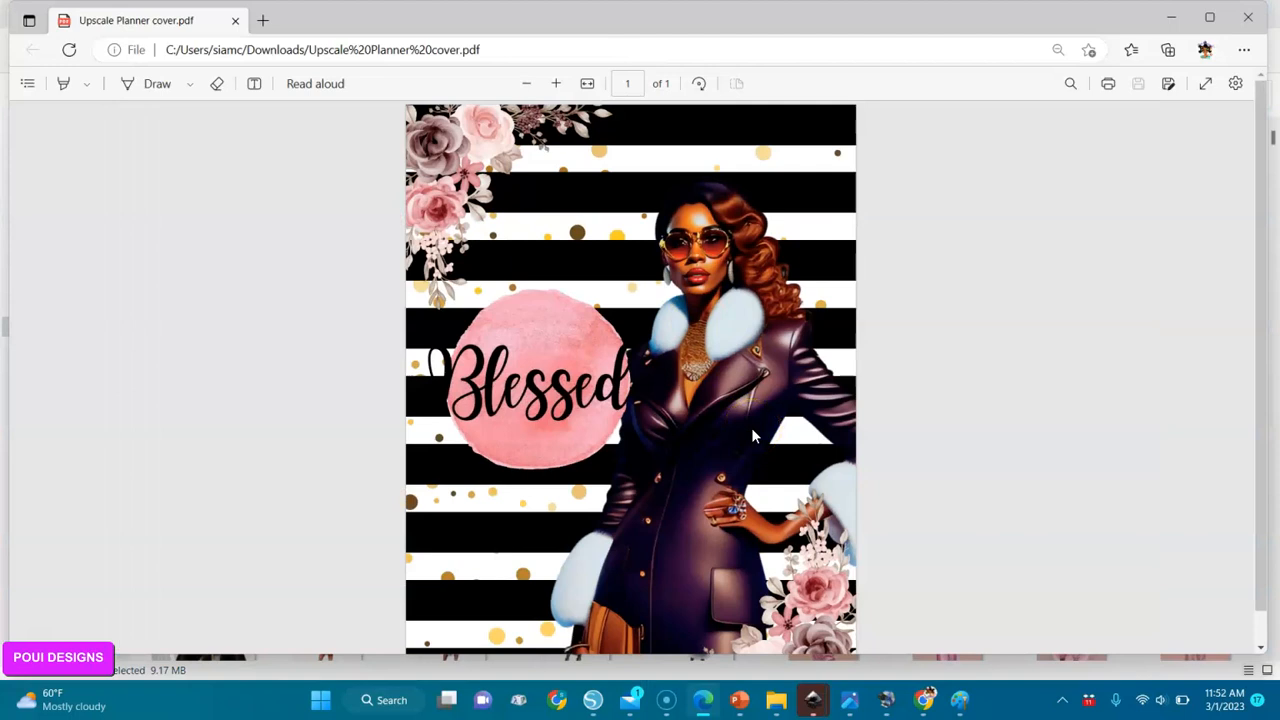